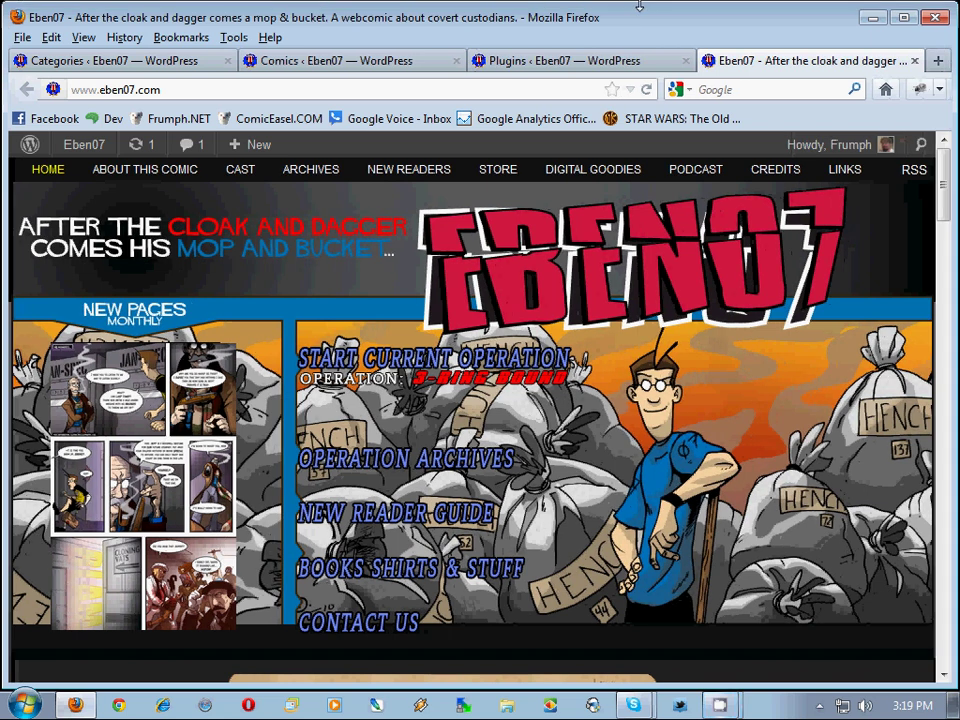
# Step: Maximize the browser window and look over the Eben07 home page down to its latest comic
pyautogui.doubleClick(640, 20)
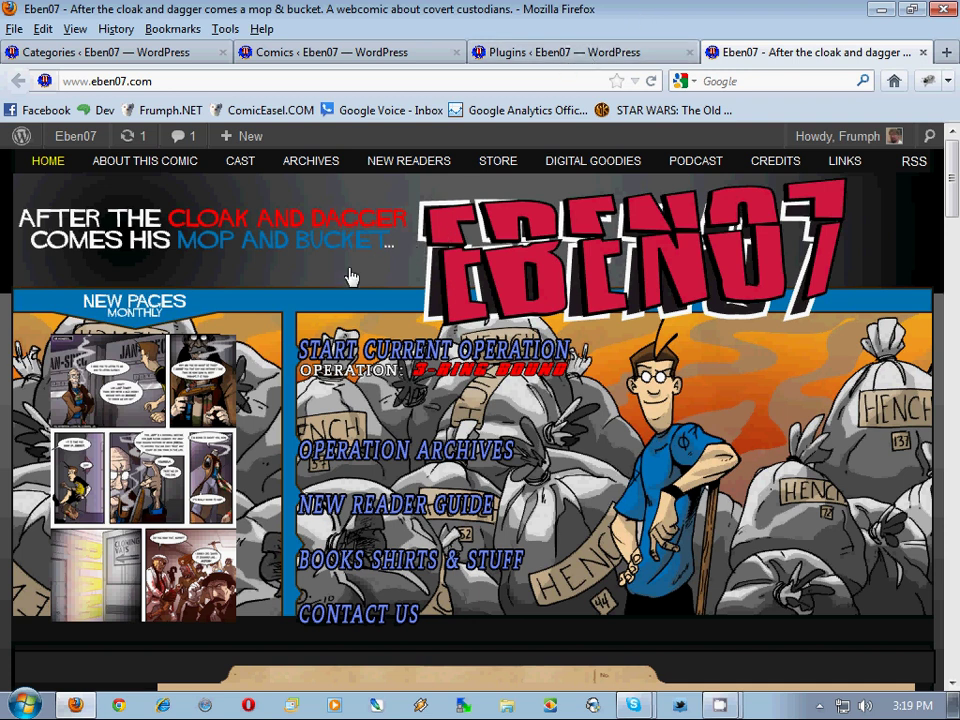
pyautogui.scroll(-5, 334, 276)
pyautogui.scroll(3, 334, 276)
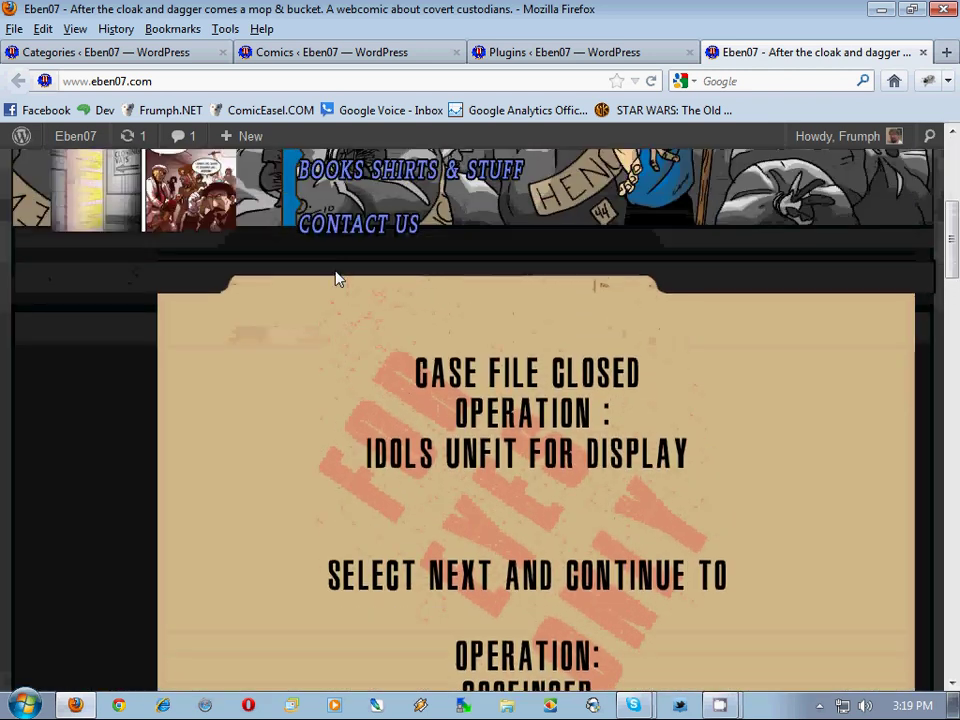
pyautogui.scroll(-2, 336, 276)
pyautogui.scroll(5, 336, 276)
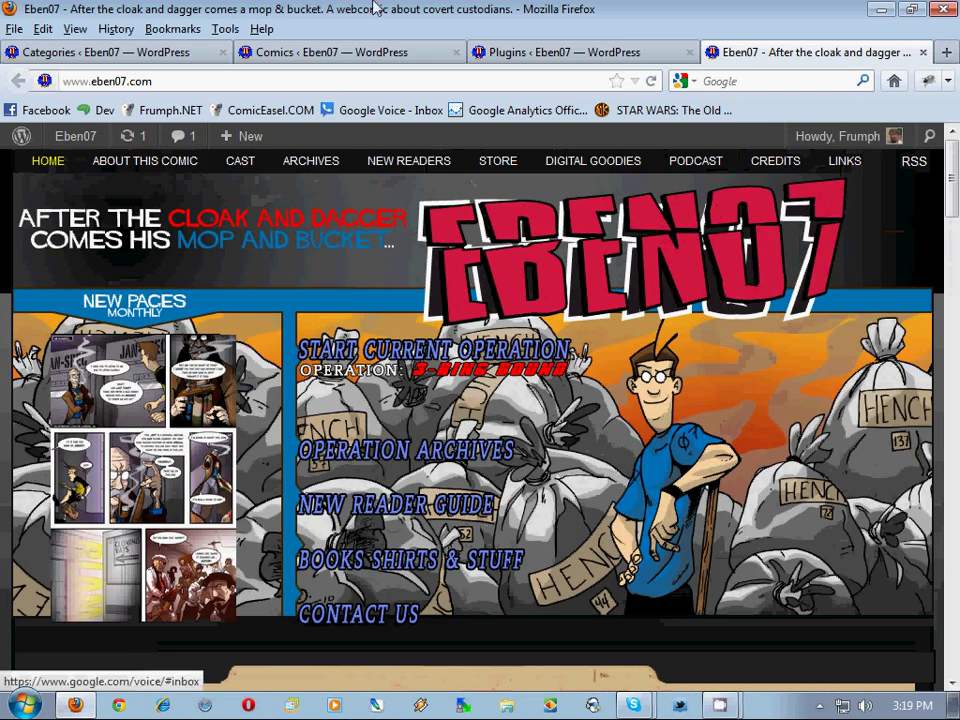
# Step: Examine the site's installed plugins list to see which comic and theme plugins are active
pyautogui.click(555, 52)
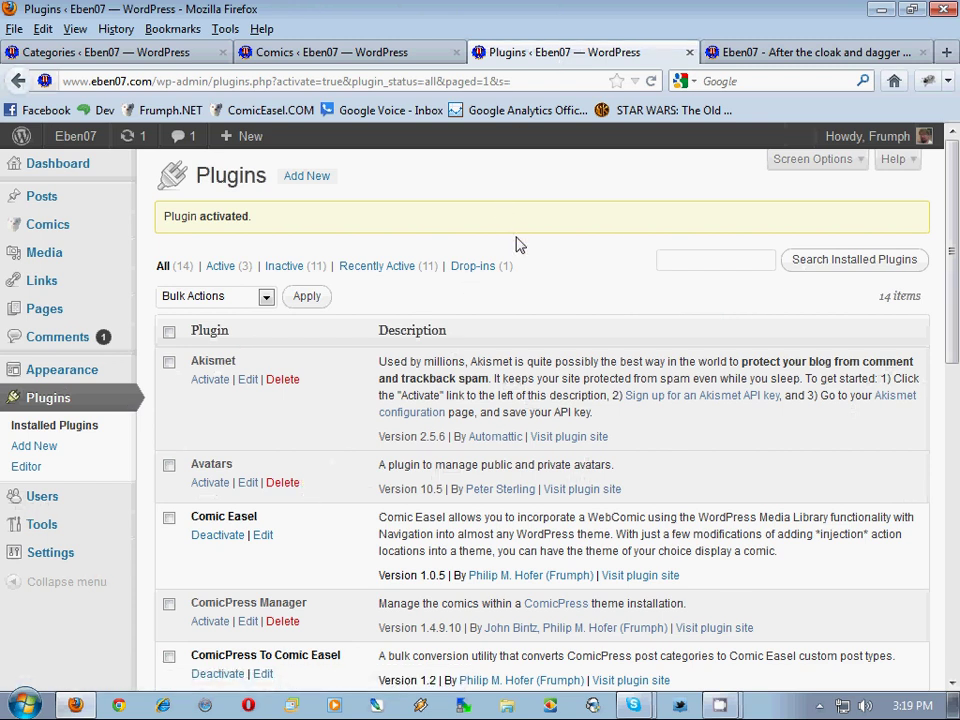
pyautogui.scroll(-1, 476, 263)
pyautogui.scroll(-2, 476, 263)
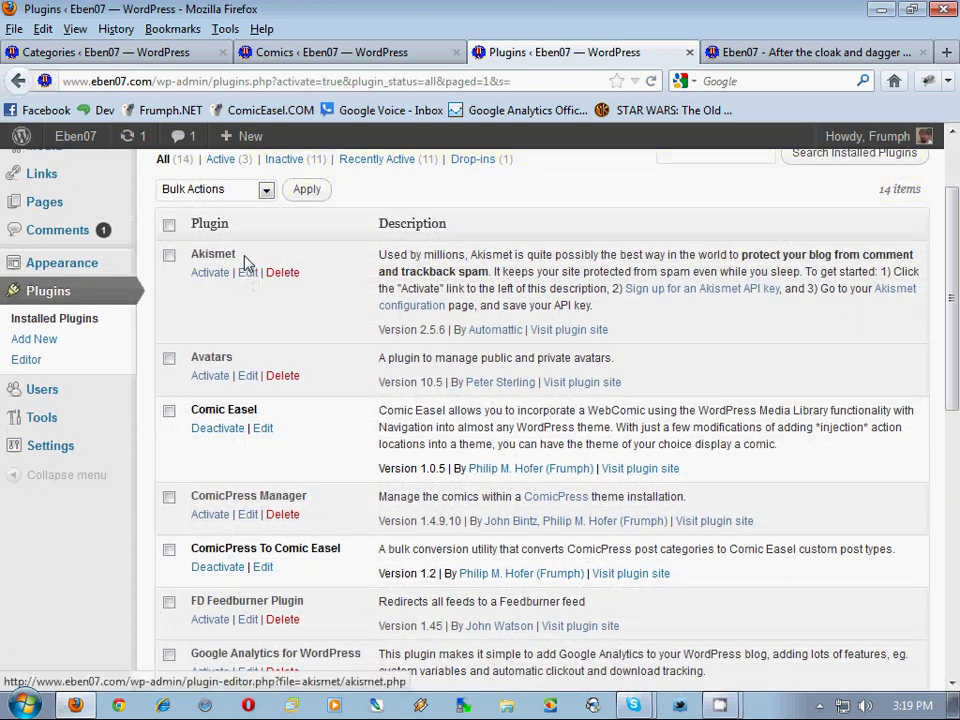
pyautogui.scroll(-2, 242, 262)
pyautogui.scroll(-3, 242, 252)
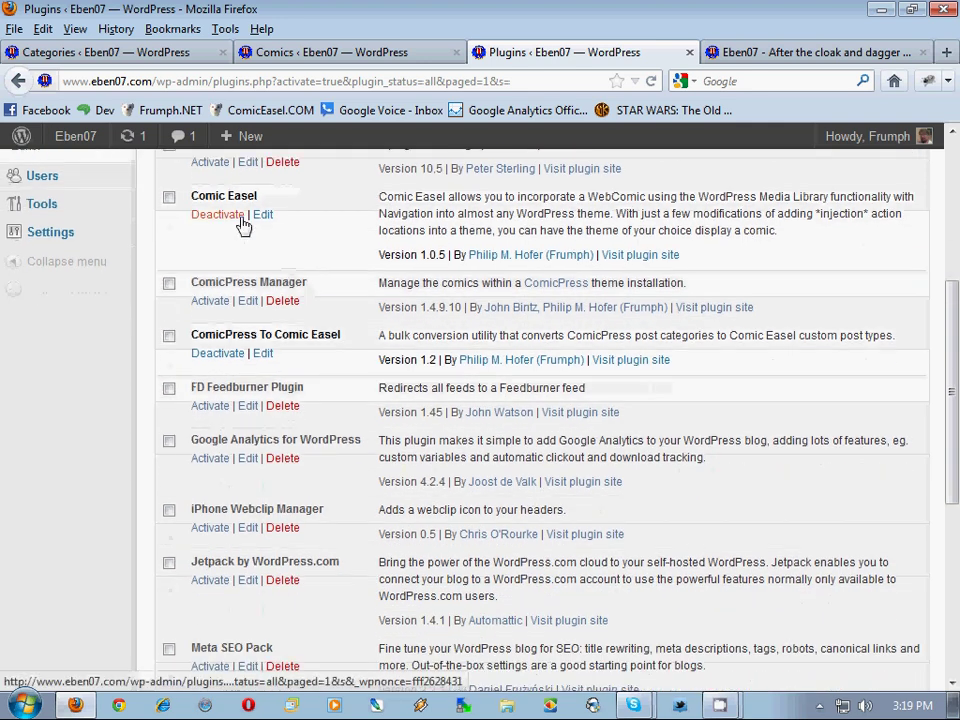
pyautogui.scroll(-7, 296, 360)
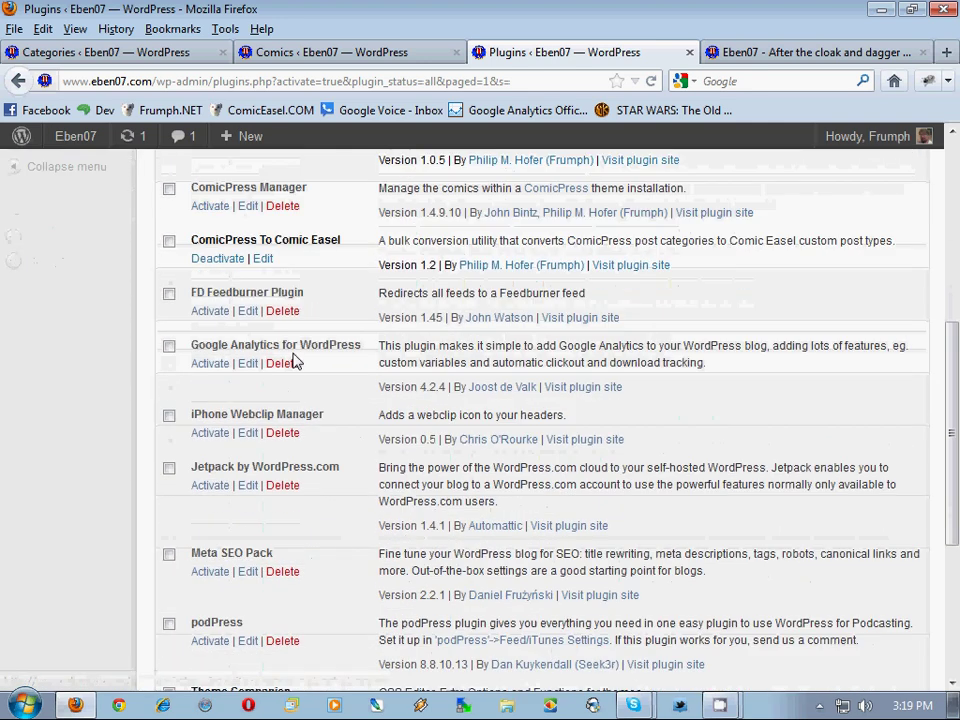
pyautogui.scroll(-2, 296, 360)
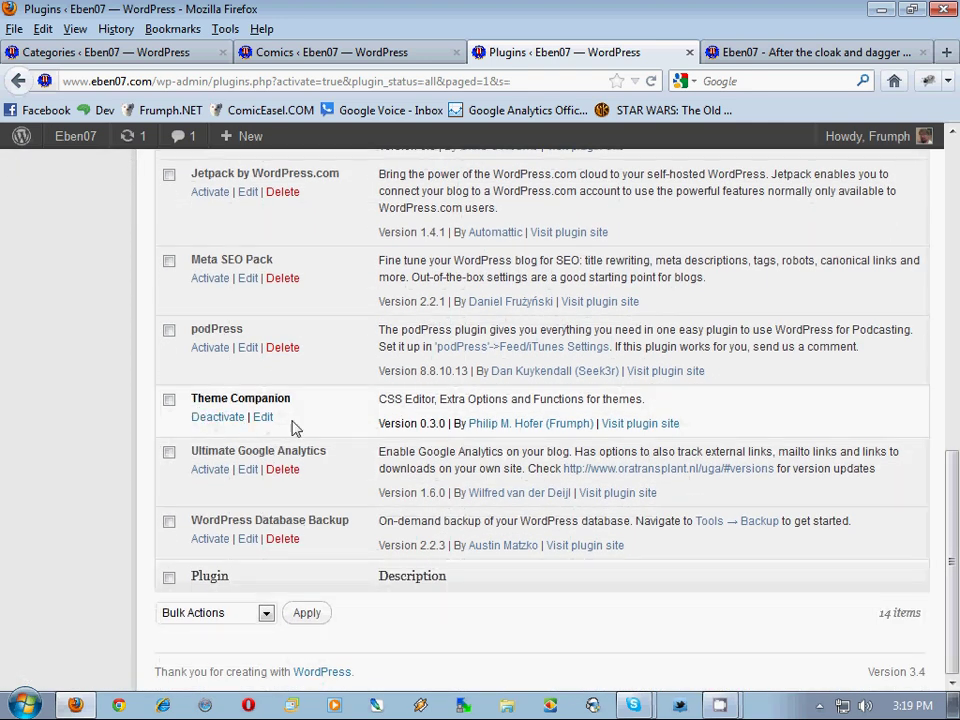
pyautogui.scroll(12, 293, 428)
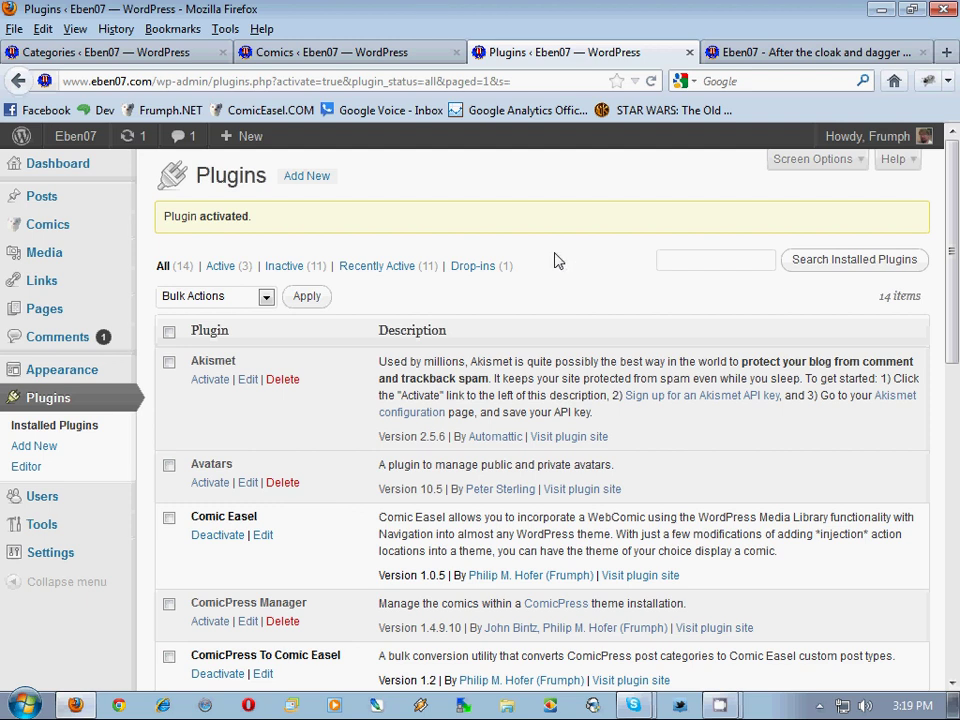
# Step: Close the Eben07 home page and review the post categories with their slugs and post counts
pyautogui.click(830, 52)
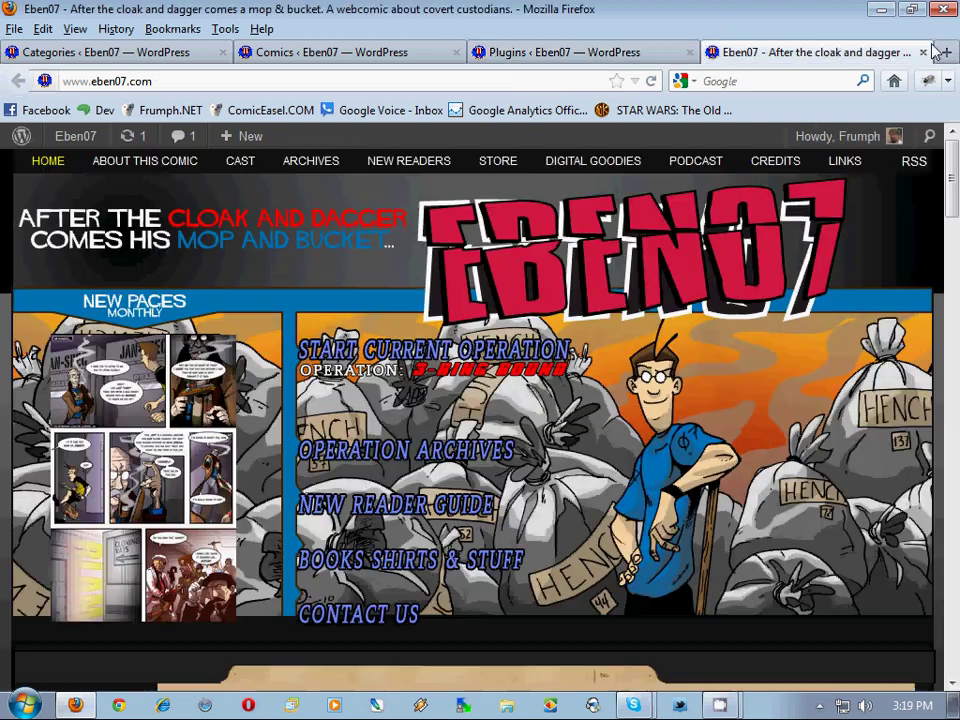
pyautogui.click(923, 54)
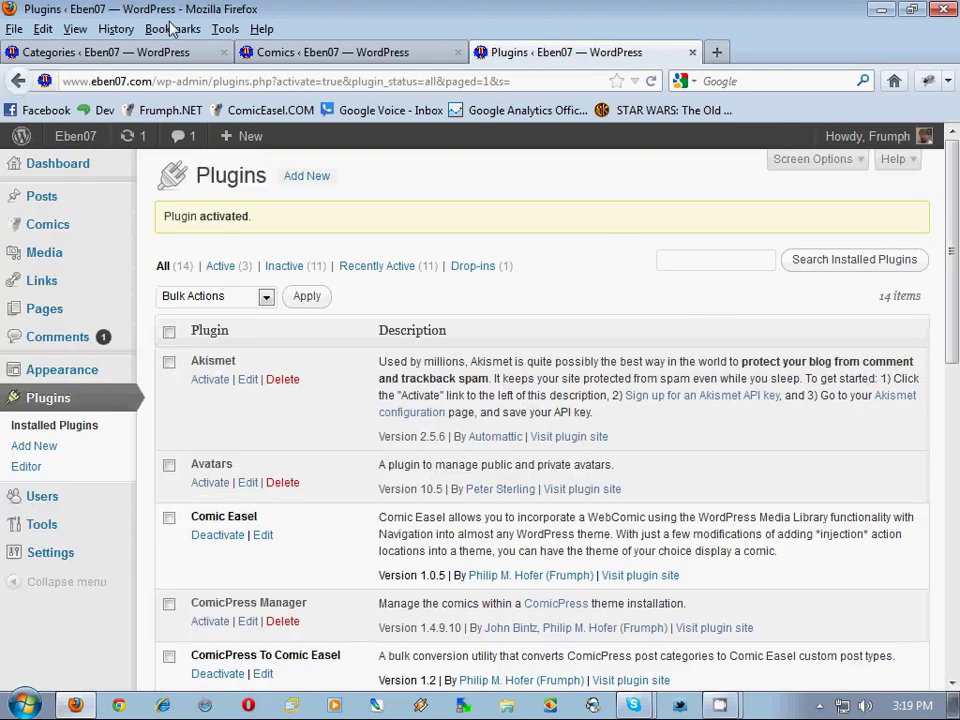
pyautogui.click(110, 50)
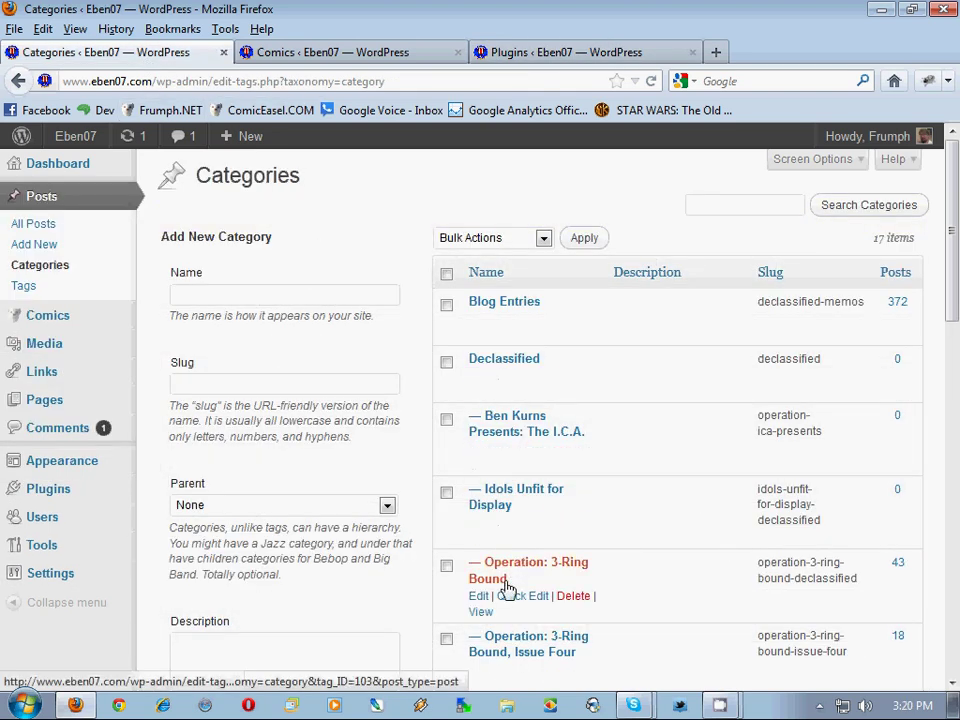
pyautogui.scroll(-5, 508, 600)
pyautogui.scroll(5, 446, 553)
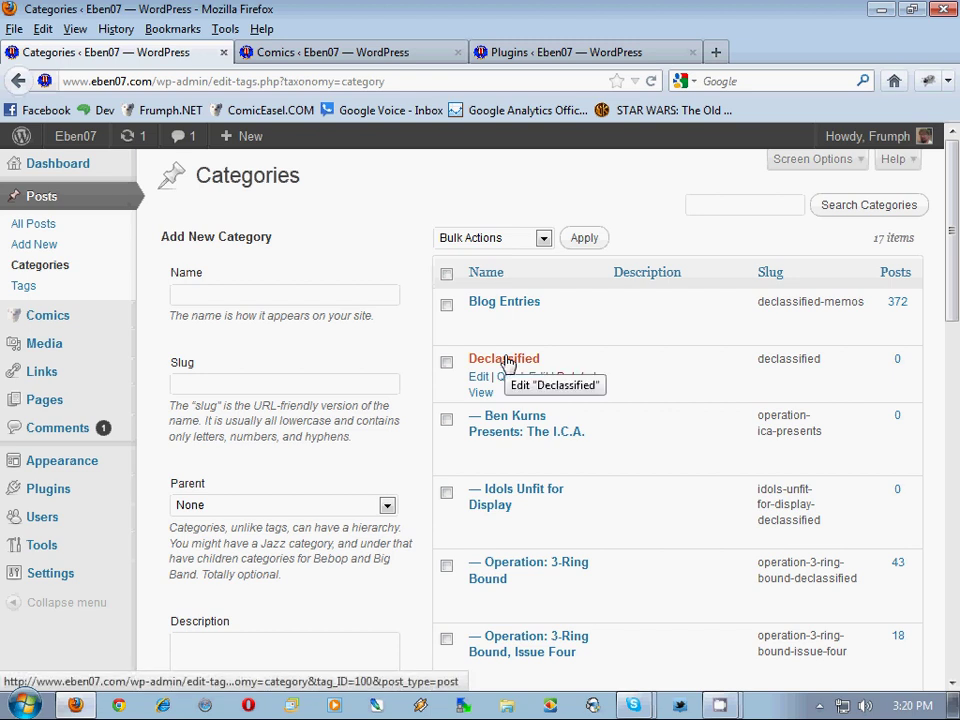
pyautogui.scroll(-2, 510, 424)
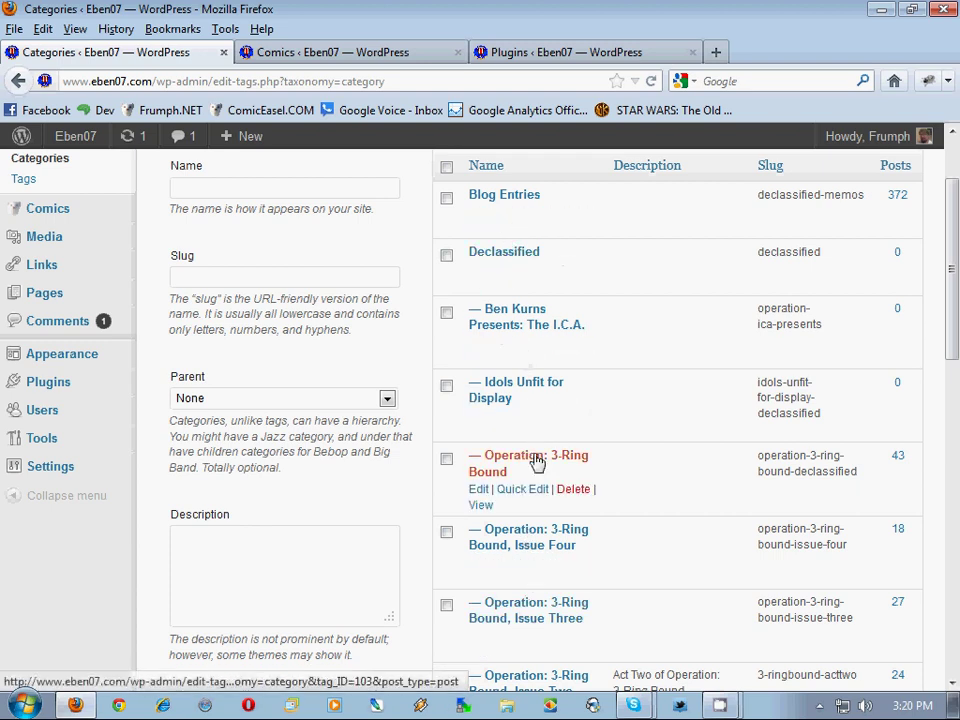
pyautogui.scroll(2, 532, 470)
pyautogui.scroll(-2, 533, 450)
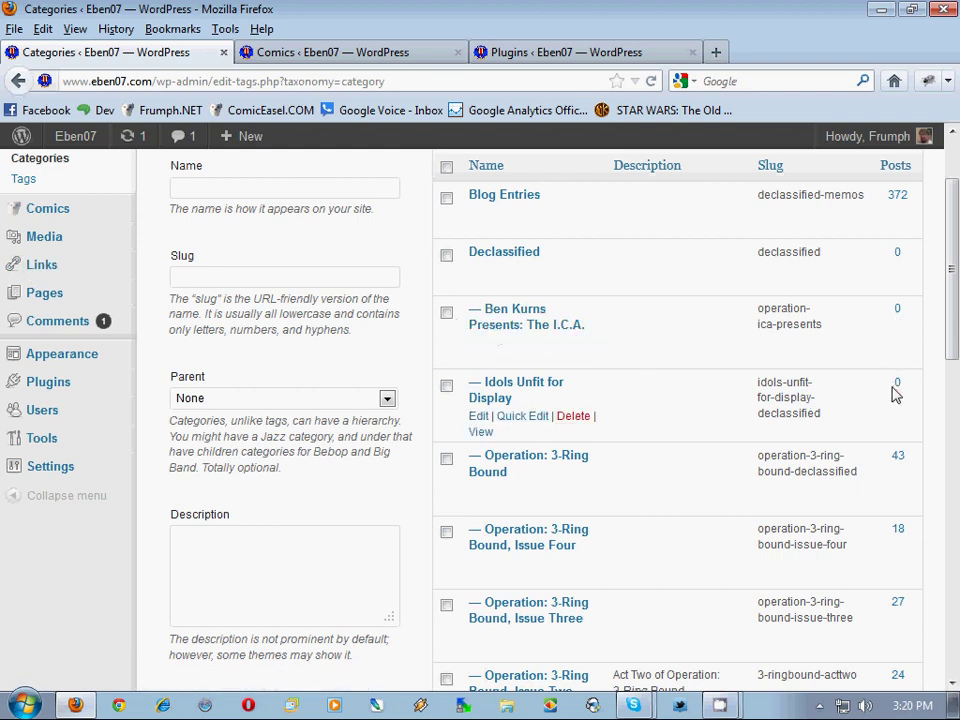
pyautogui.scroll(2, 199, 298)
# Step: View the Comic Easel chapters and compare them with the post categories
pyautogui.moveTo(30, 315)
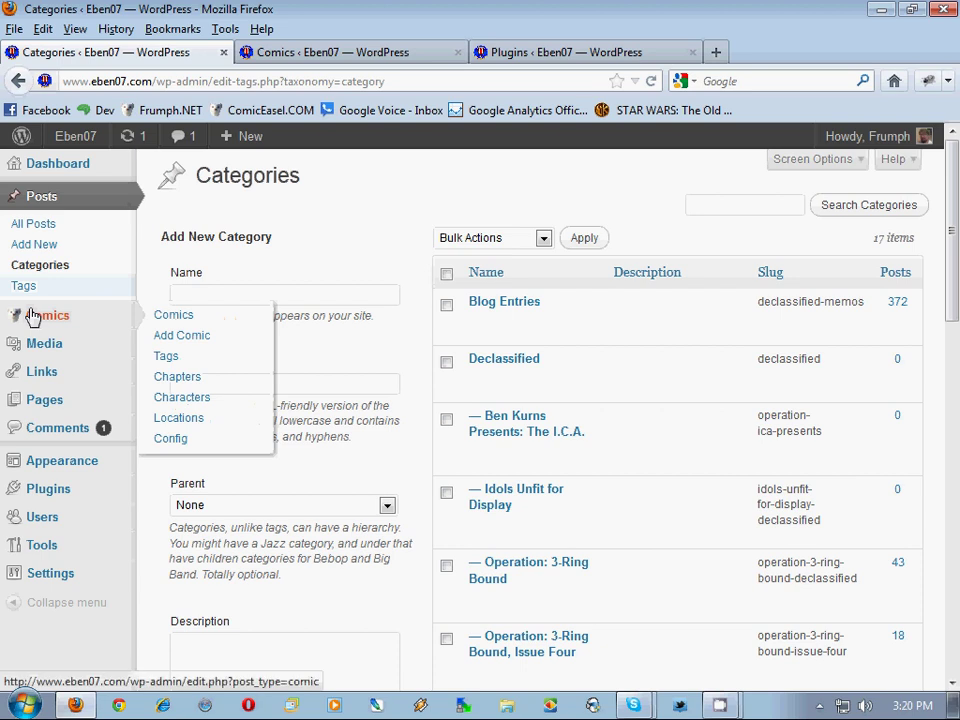
pyautogui.click(226, 378)
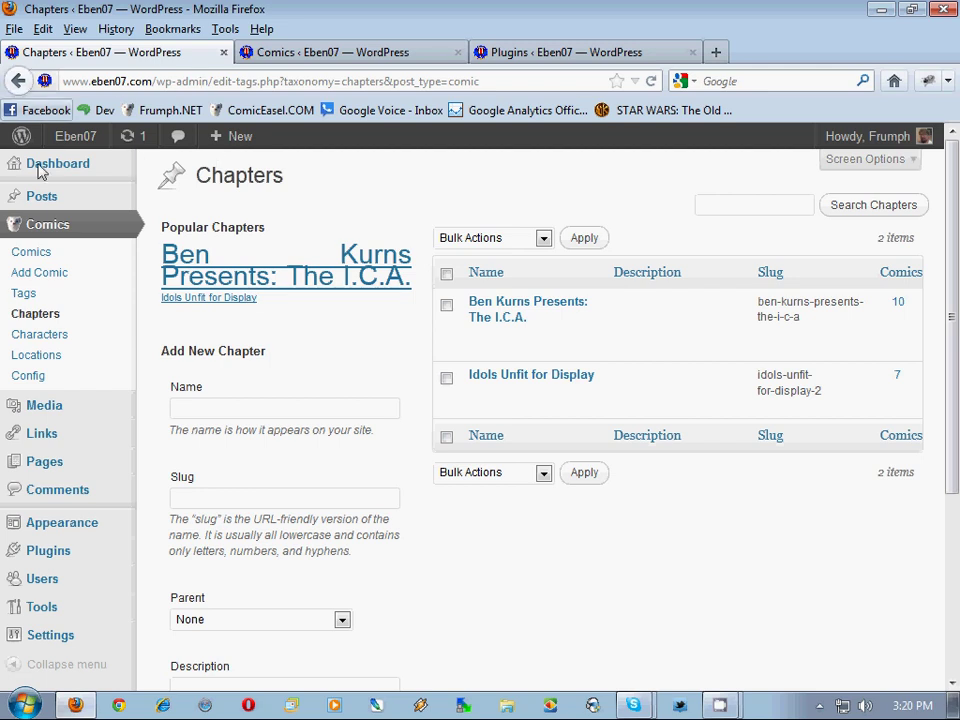
pyautogui.moveTo(126, 200)
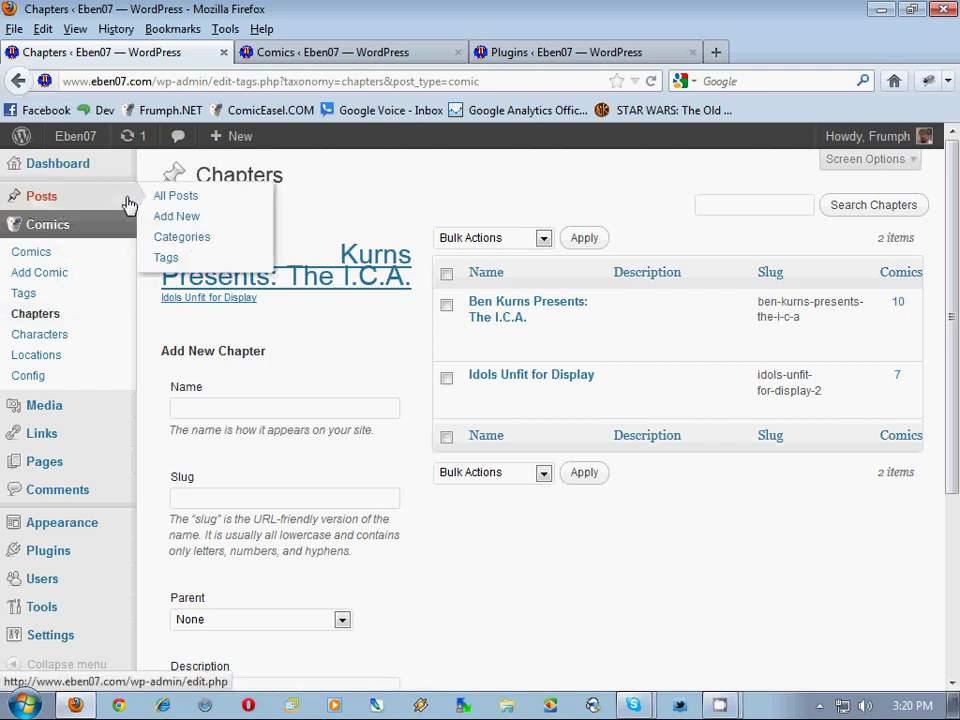
pyautogui.click(212, 243)
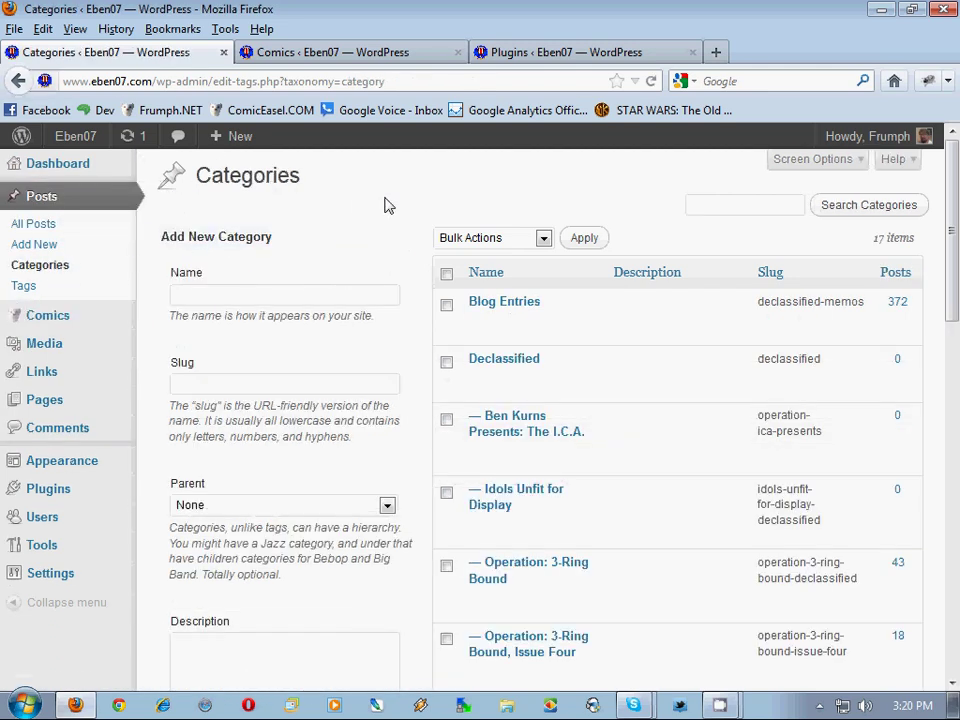
pyautogui.scroll(-2, 323, 215)
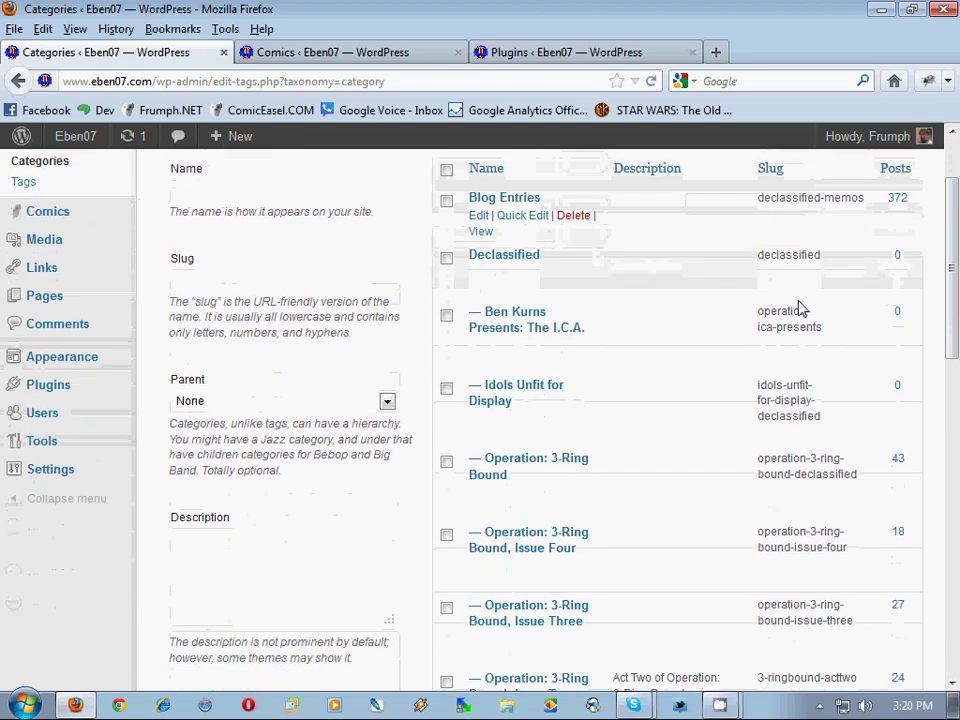
pyautogui.scroll(-2, 467, 317)
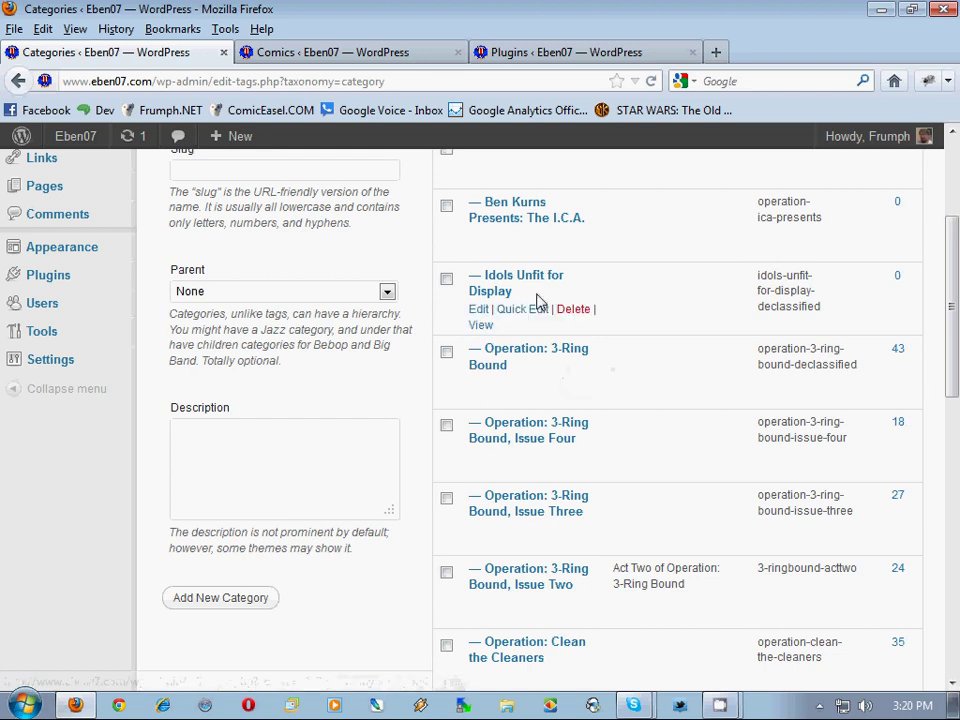
pyautogui.scroll(2, 497, 292)
# Step: Look over the migrated comics list and open the CP2CE Migrator tool
pyautogui.click(293, 50)
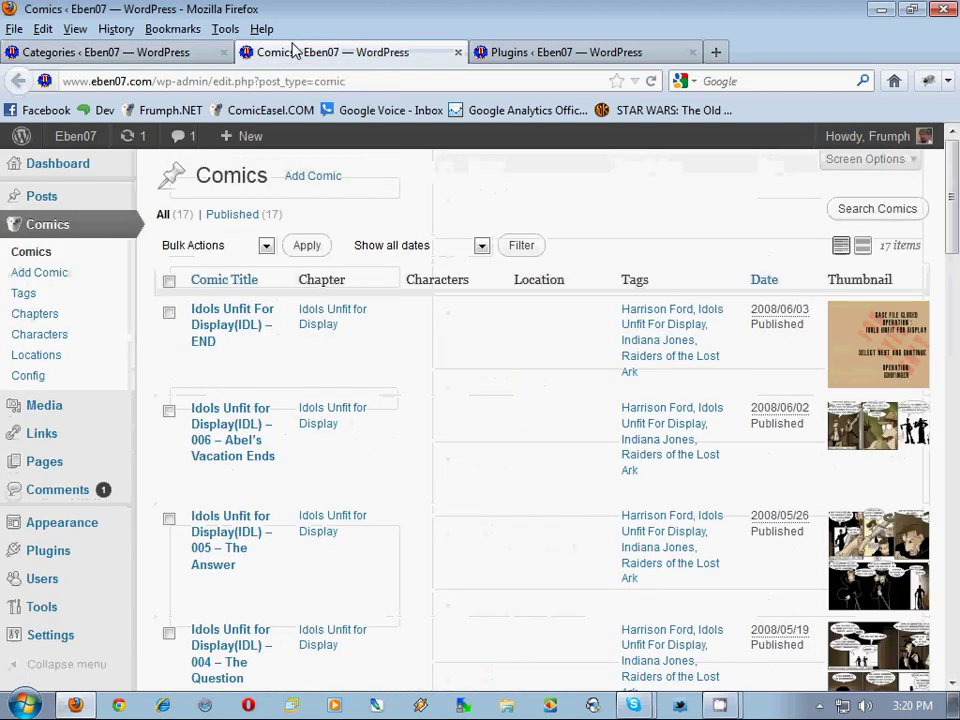
pyautogui.scroll(-1, 72, 531)
pyautogui.moveTo(72, 531)
pyautogui.scroll(-4, 72, 531)
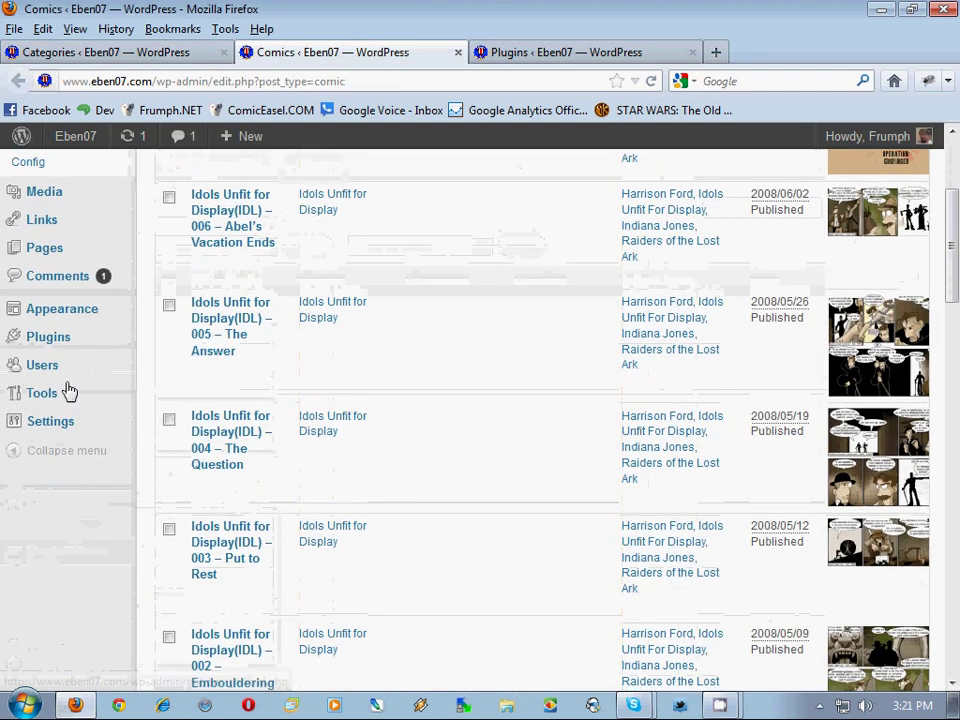
pyautogui.moveTo(66, 392)
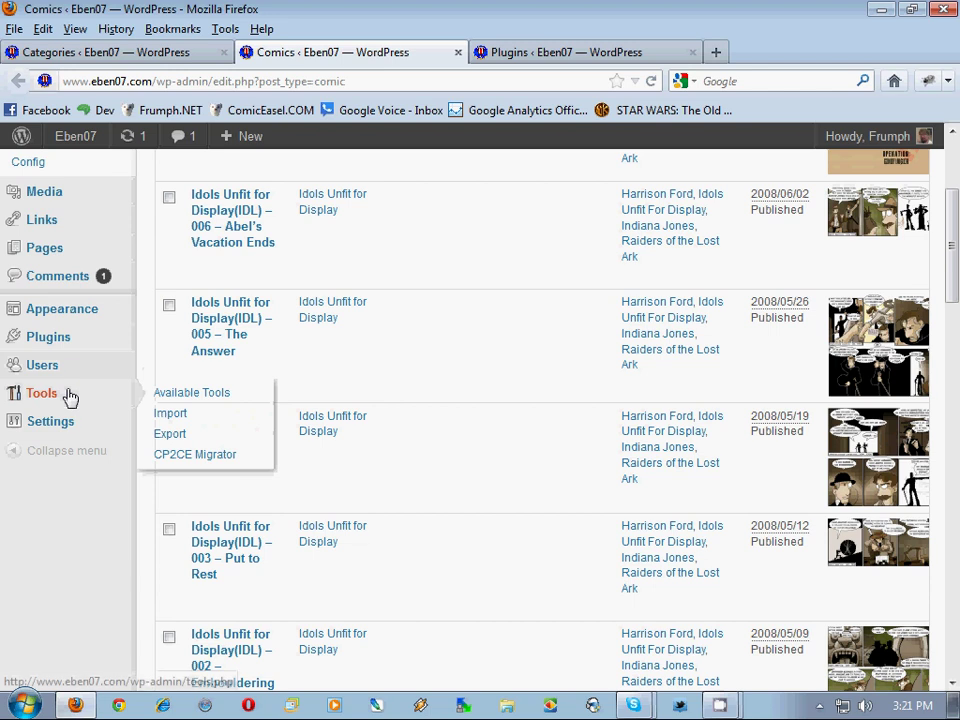
pyautogui.click(216, 462)
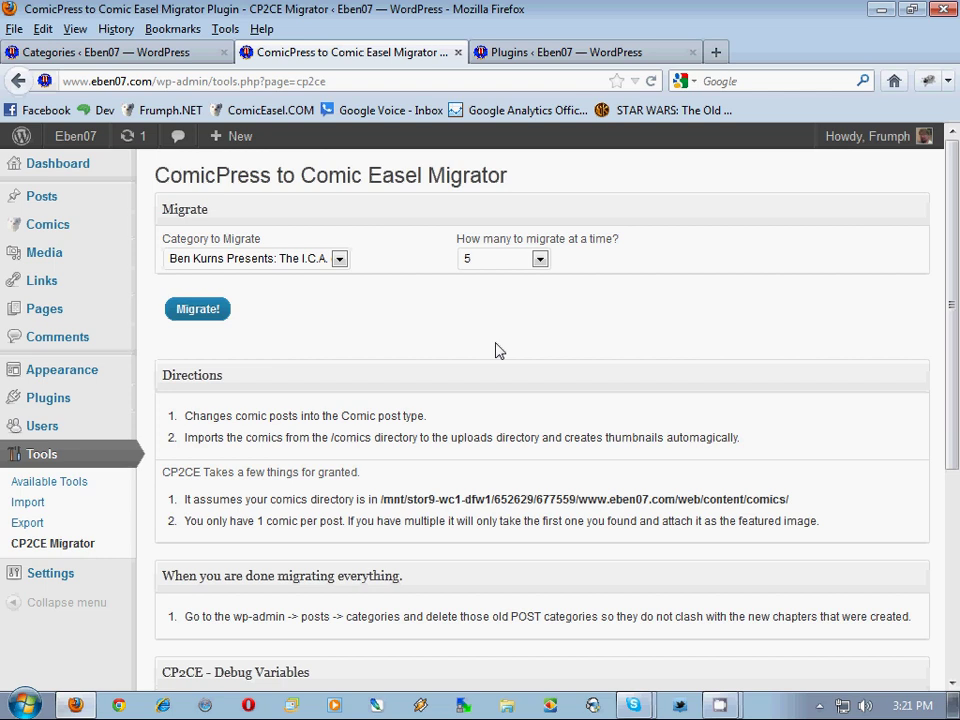
# Step: Check the migrator's available batch sizes and recheck the post categories for ones still to migrate
pyautogui.click(493, 261)
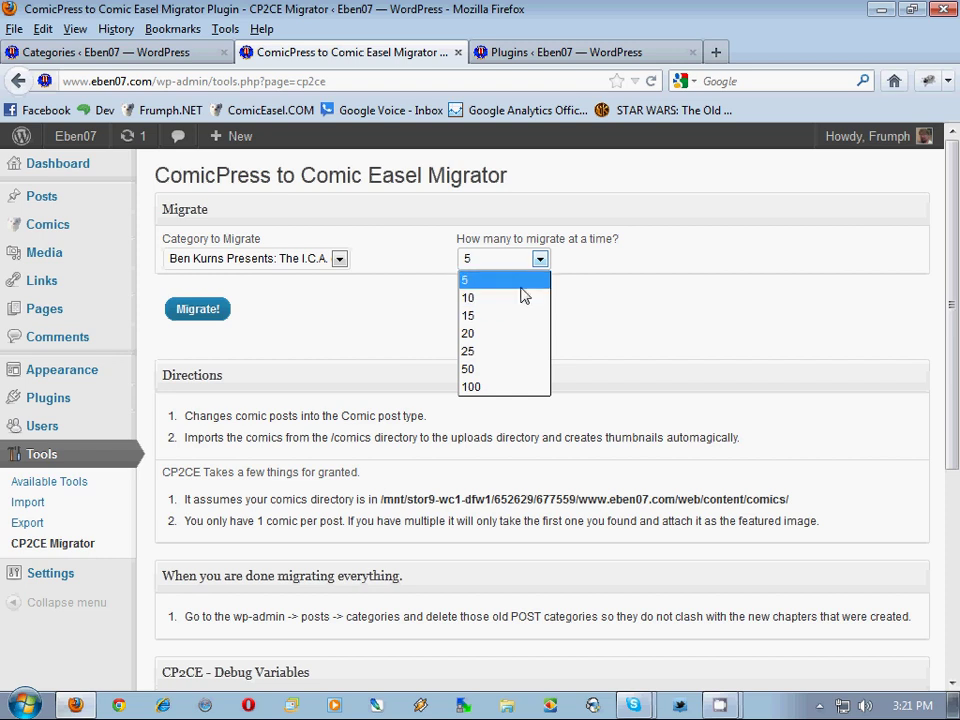
pyautogui.click(355, 337)
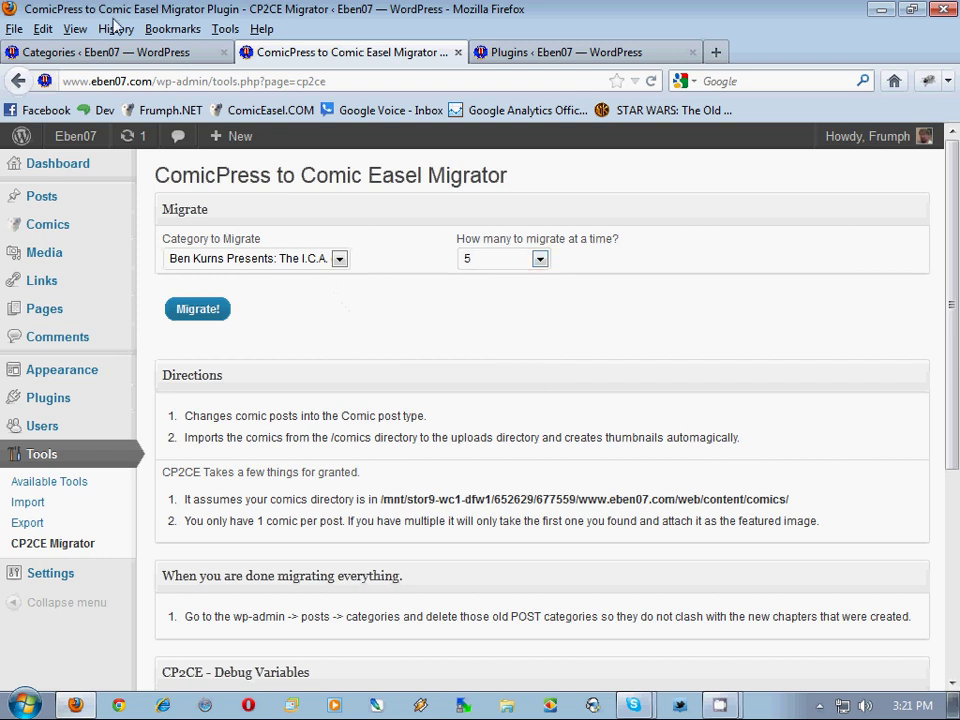
pyautogui.click(101, 54)
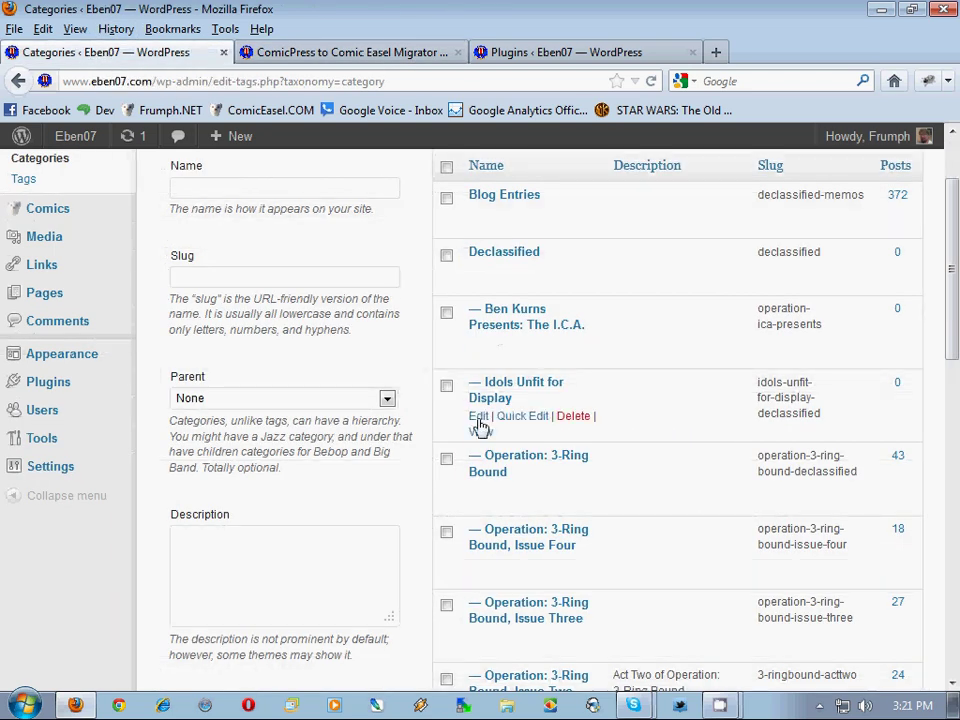
pyautogui.click(245, 52)
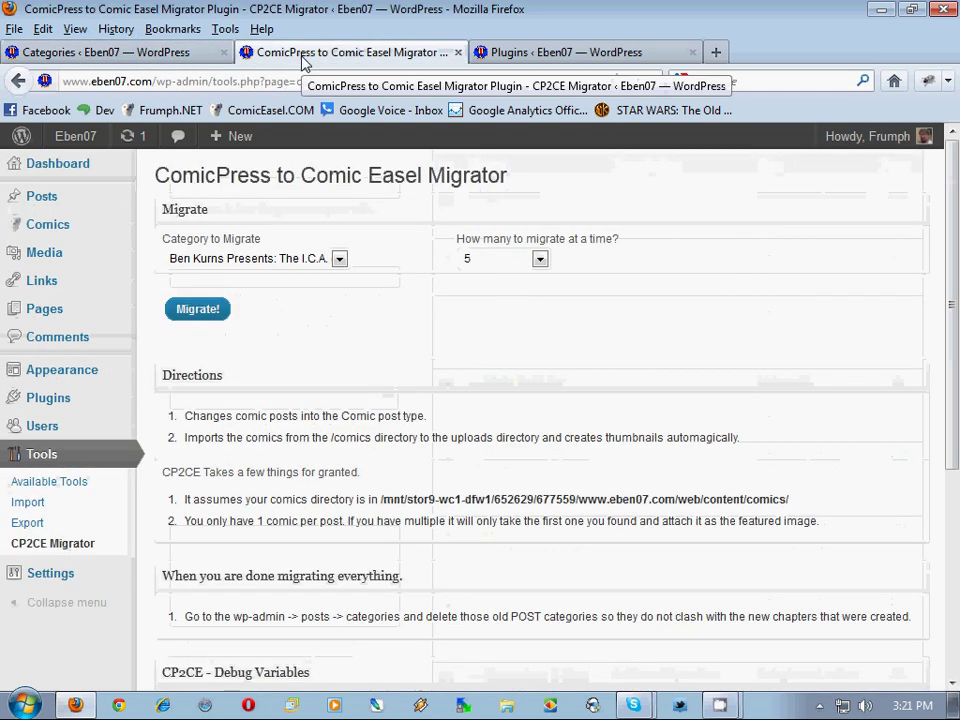
# Step: Migrate the first batch of 5 posts from the Operation: 3-Ring Bound category to Comic Easel
pyautogui.click(290, 257)
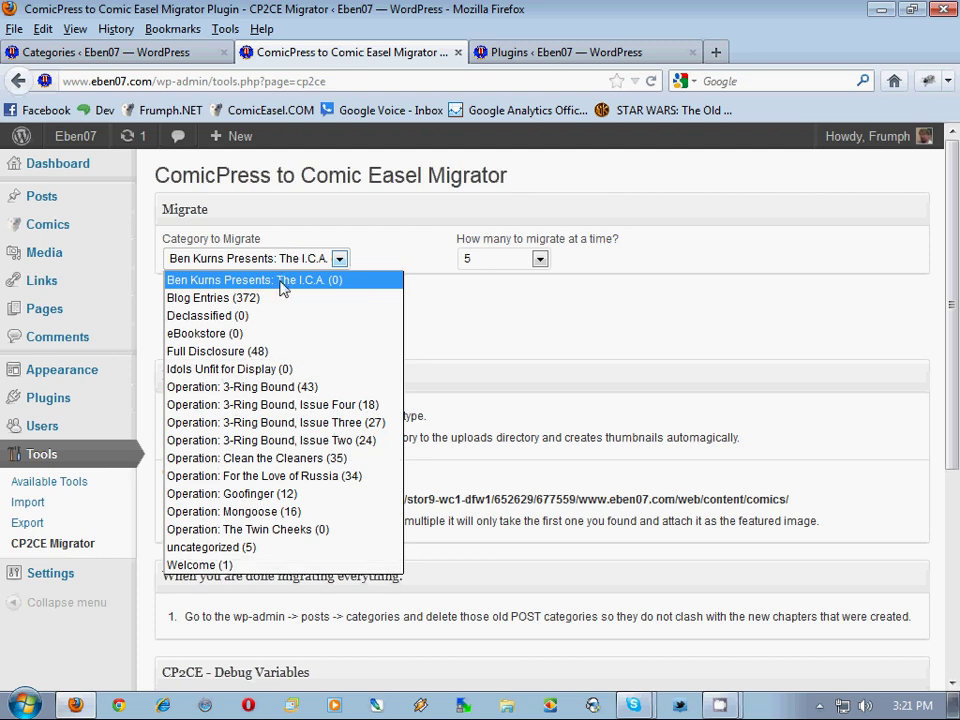
pyautogui.click(285, 389)
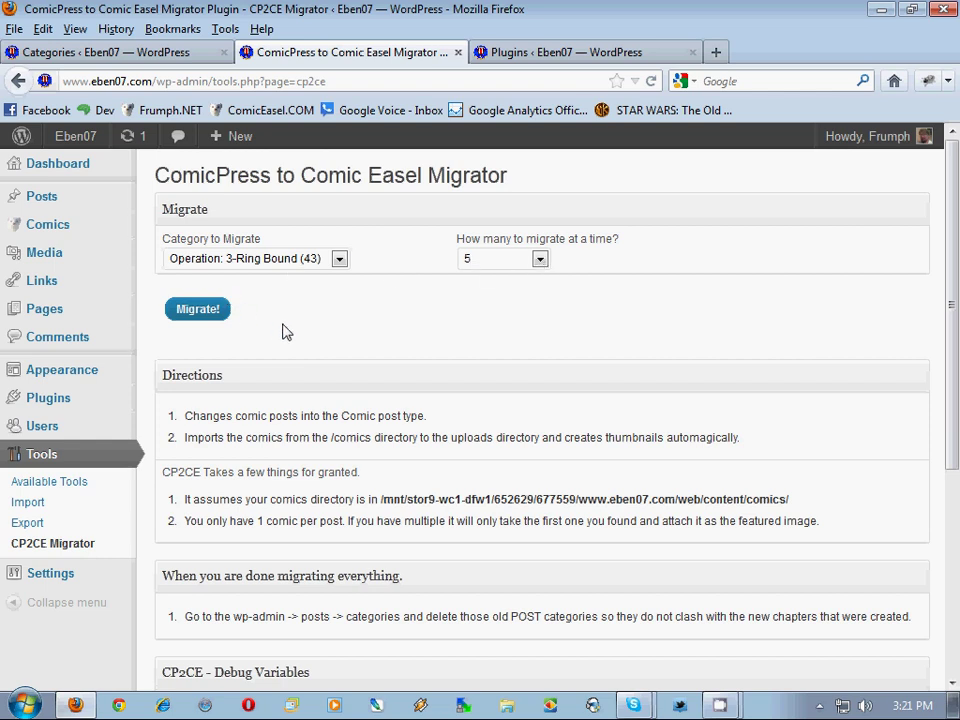
pyautogui.click(205, 311)
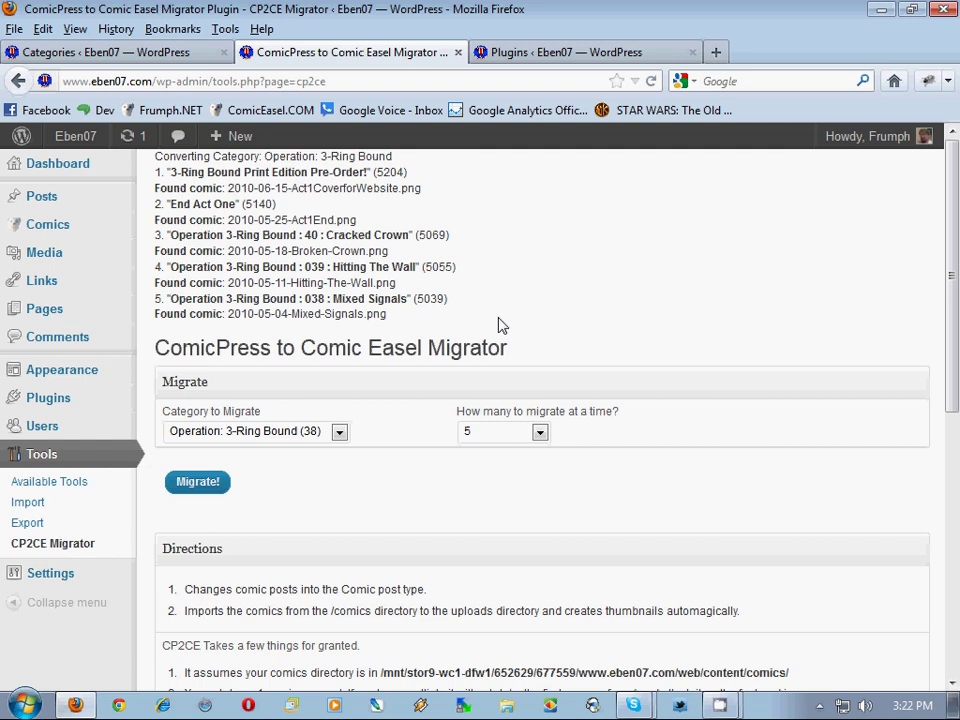
# Step: Migrate two more batches of 5 posts from the Operation: 3-Ring Bound category
pyautogui.doubleClick(396, 388)
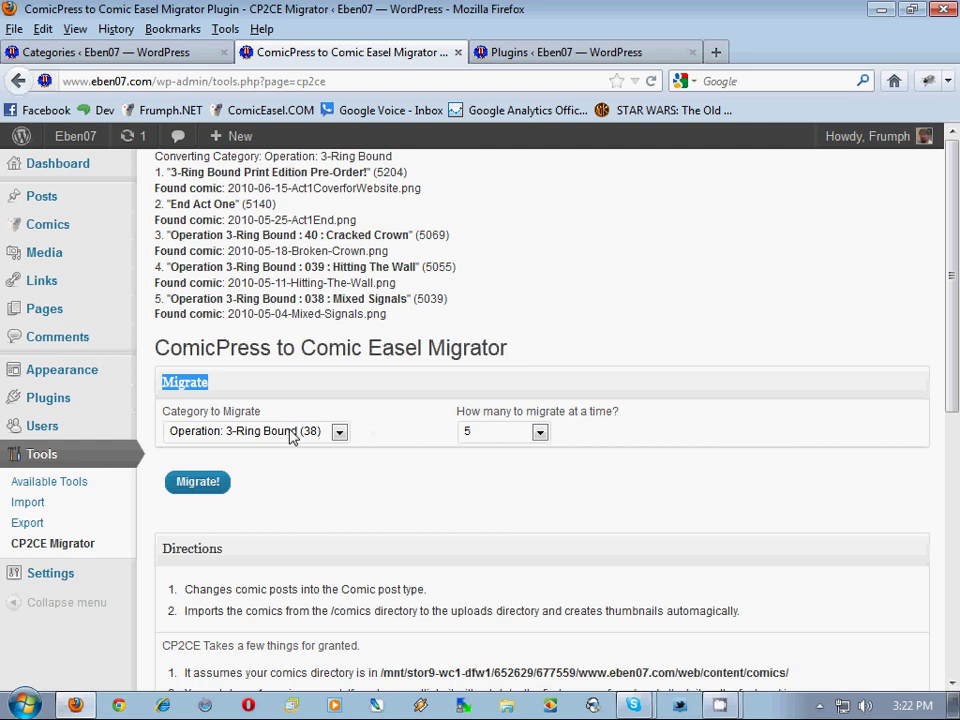
pyautogui.click(214, 482)
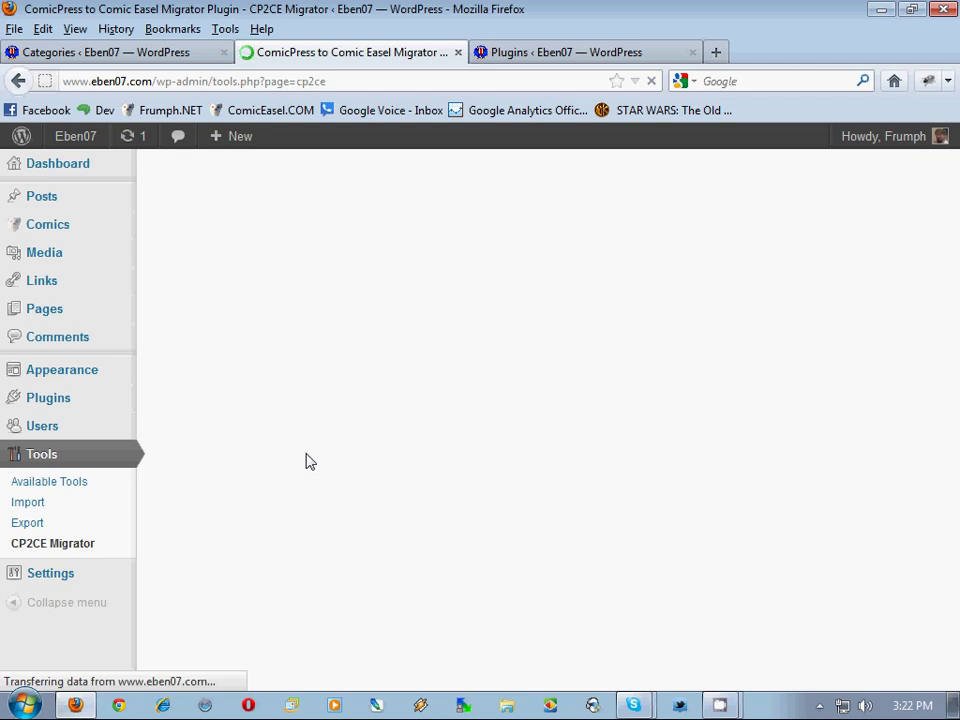
pyautogui.click(198, 485)
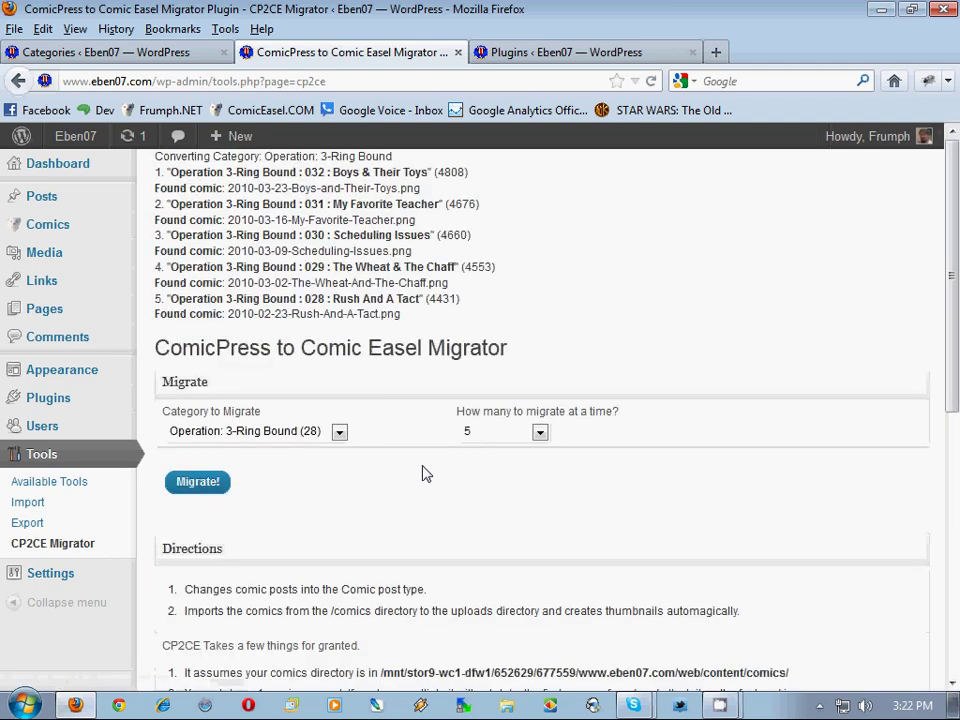
# Step: Migrate another batch from Operation: 3-Ring Bound and the remaining Operation: Mongoose posts, 5 at a time
pyautogui.click(197, 484)
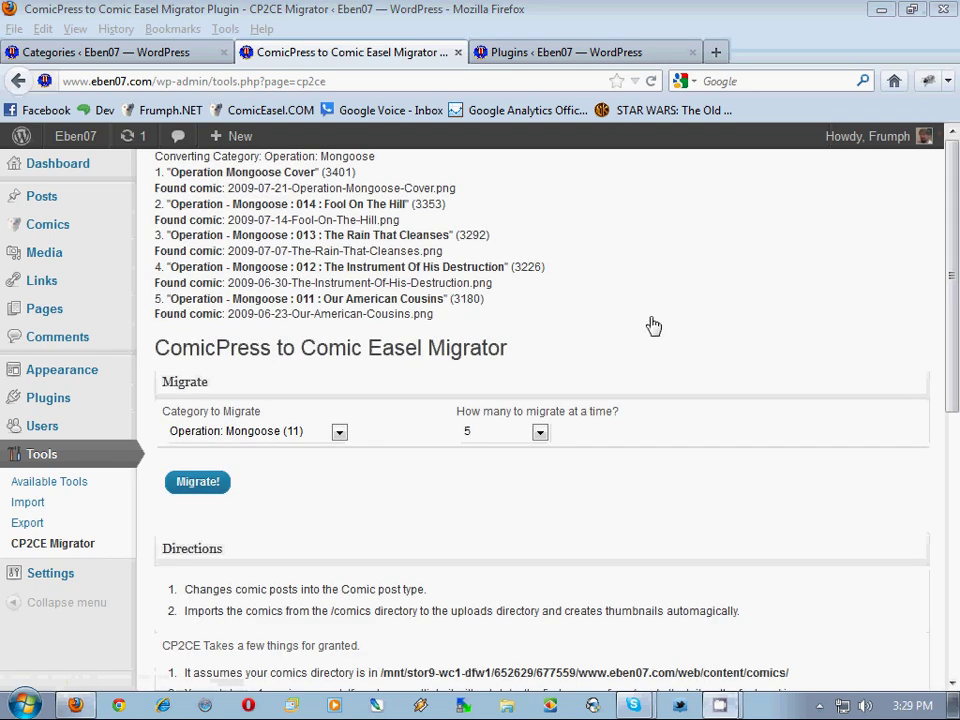
pyautogui.click(339, 433)
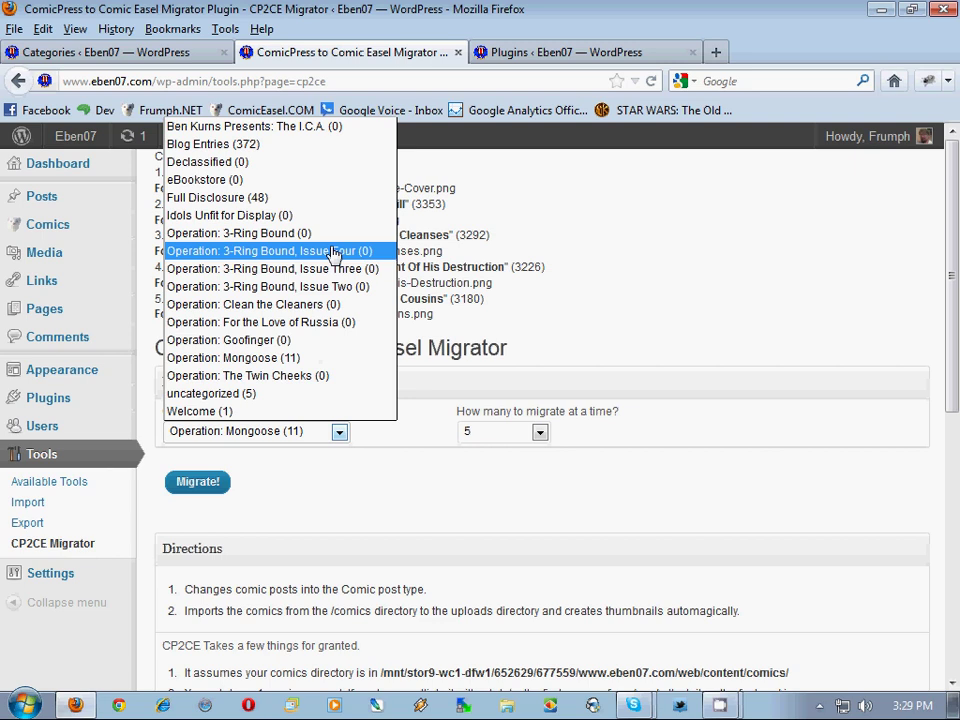
pyautogui.click(312, 360)
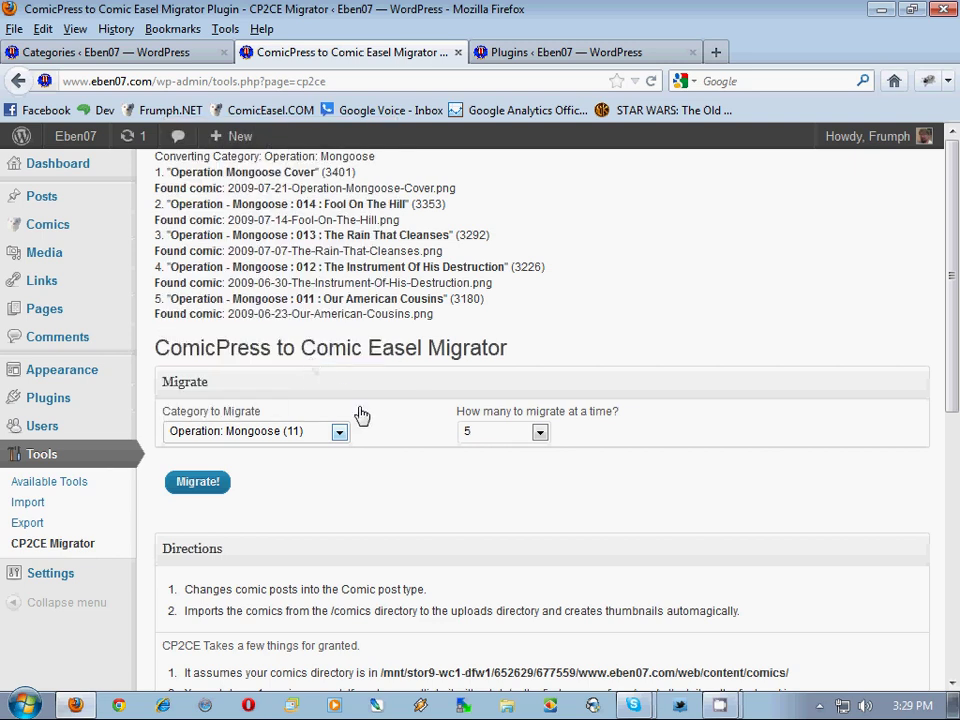
pyautogui.click(197, 484)
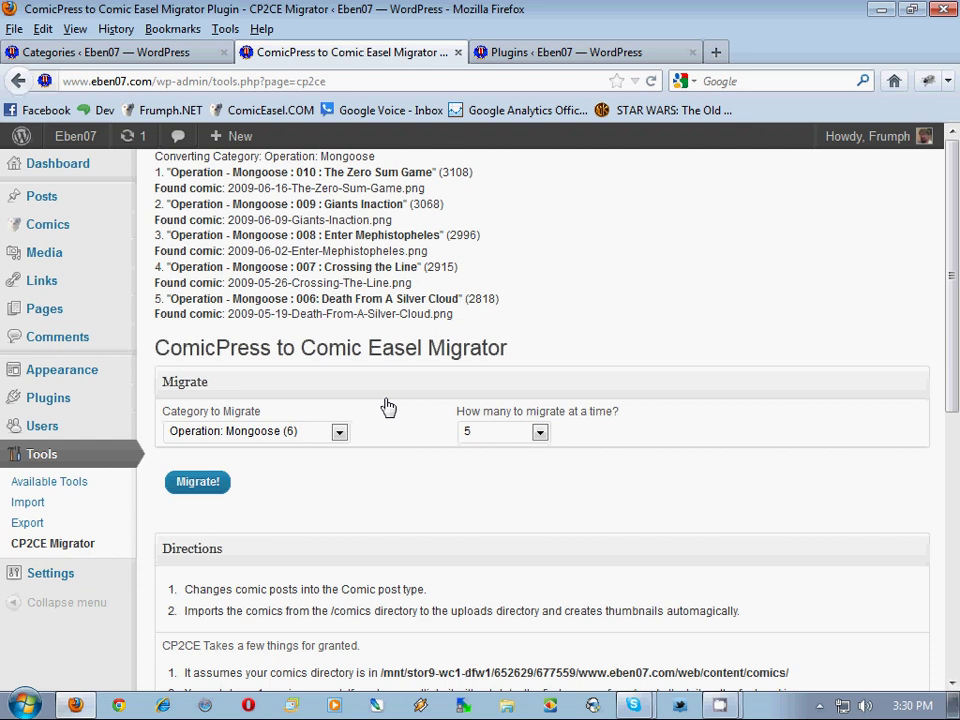
pyautogui.click(212, 483)
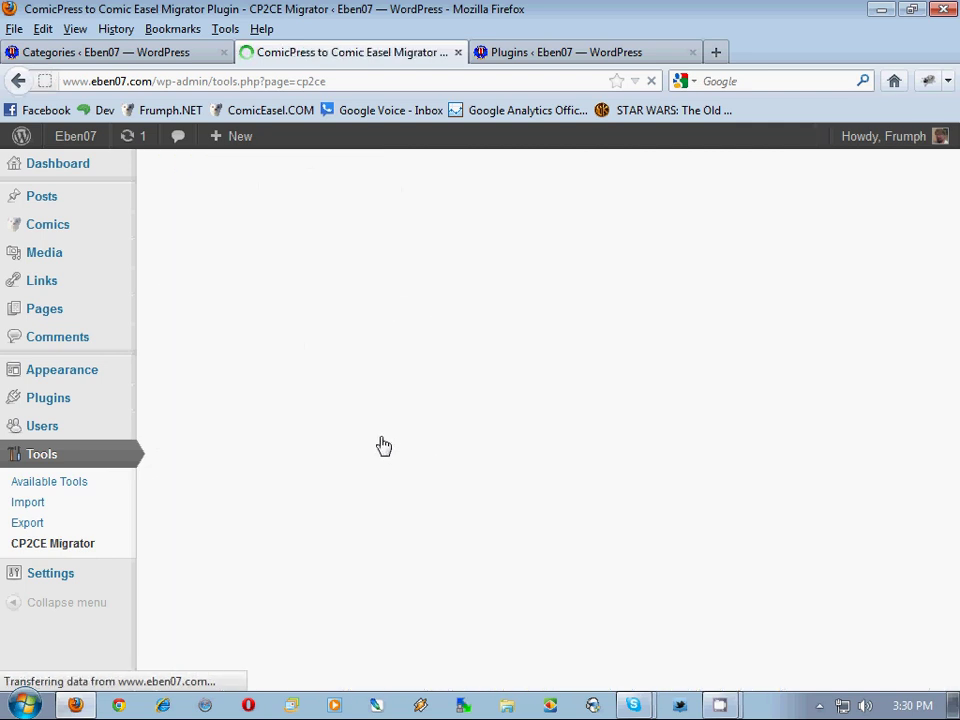
pyautogui.click(207, 481)
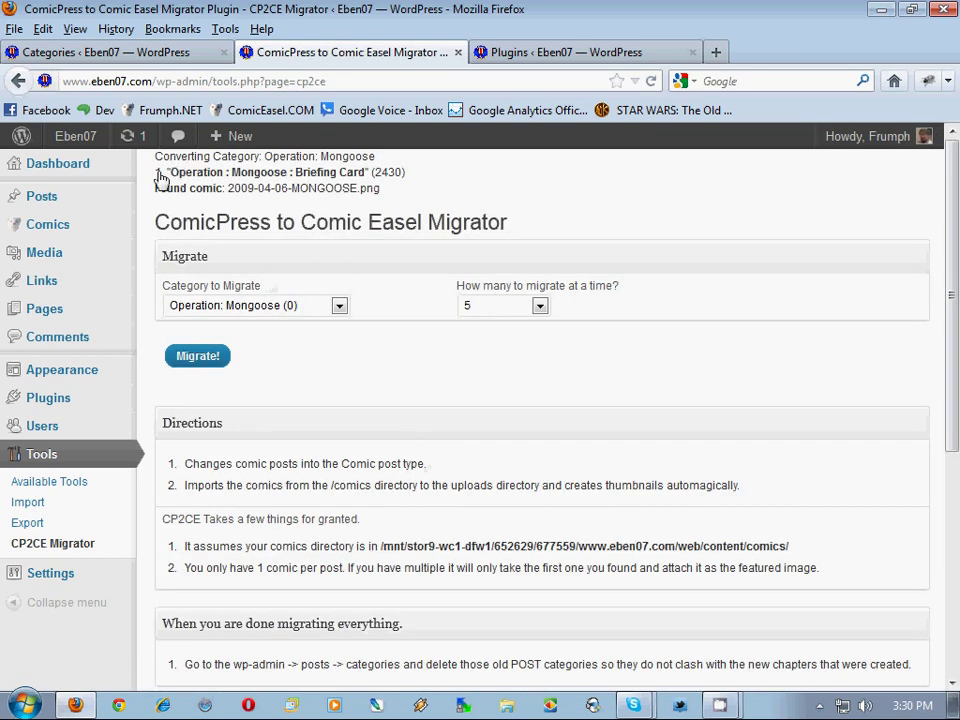
# Step: Reload the post categories list and check the post counts for comic categories still to migrate
pyautogui.click(200, 57)
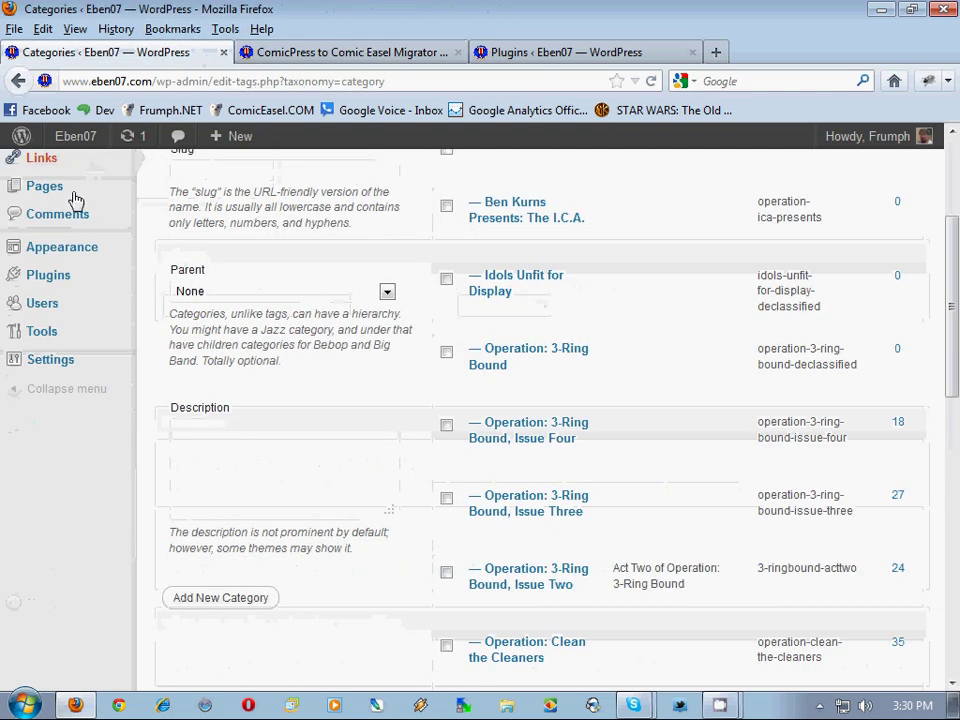
pyautogui.scroll(4, 75, 208)
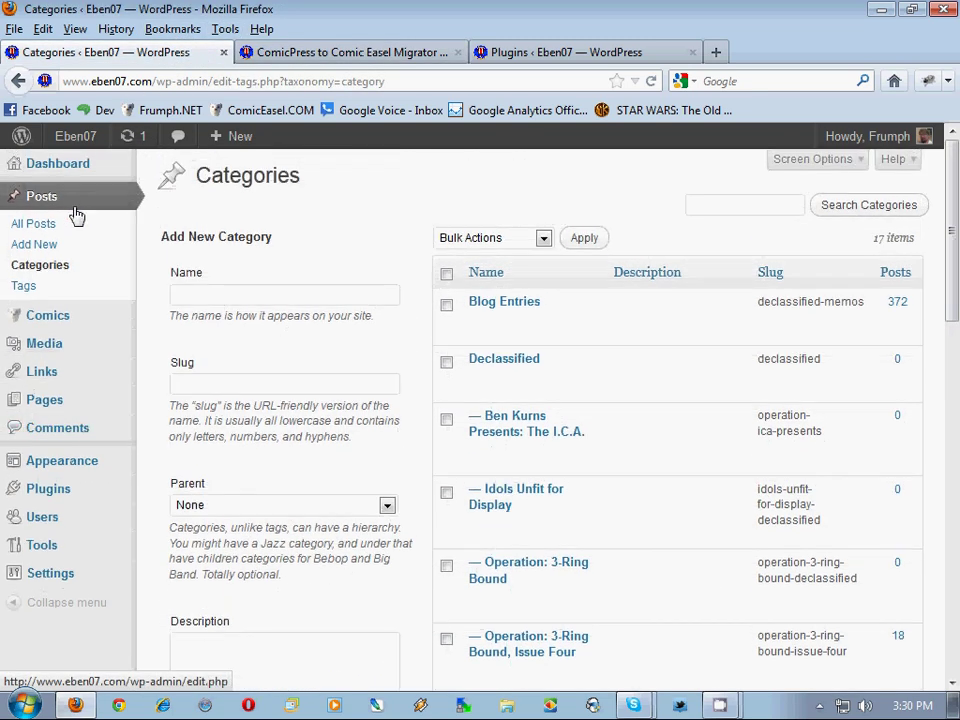
pyautogui.click(62, 267)
pyautogui.scroll(-4, 368, 231)
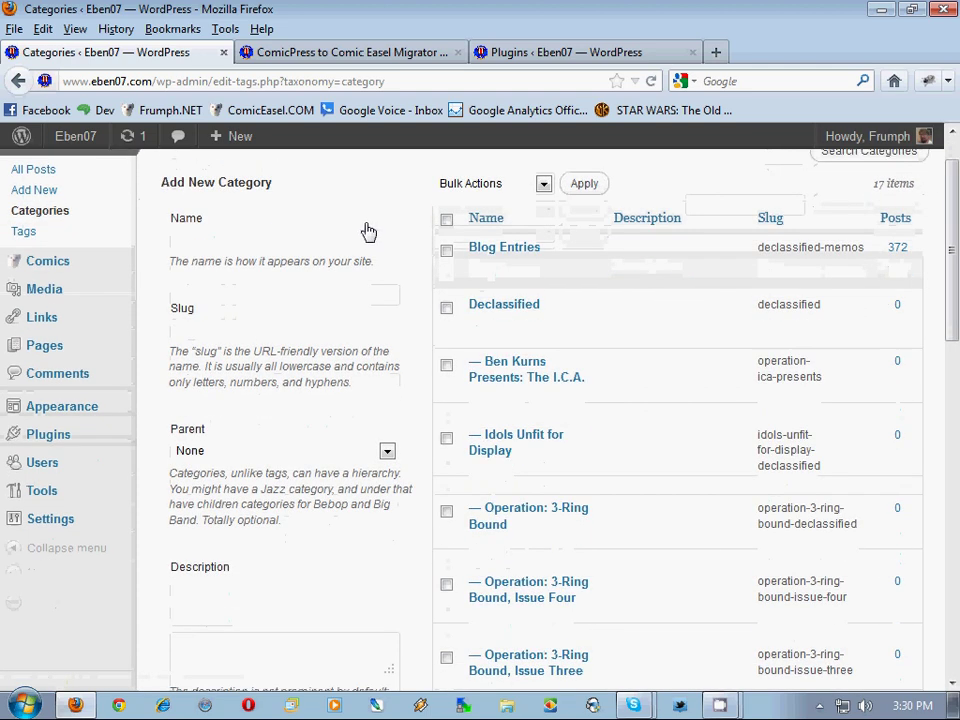
pyautogui.scroll(4, 392, 223)
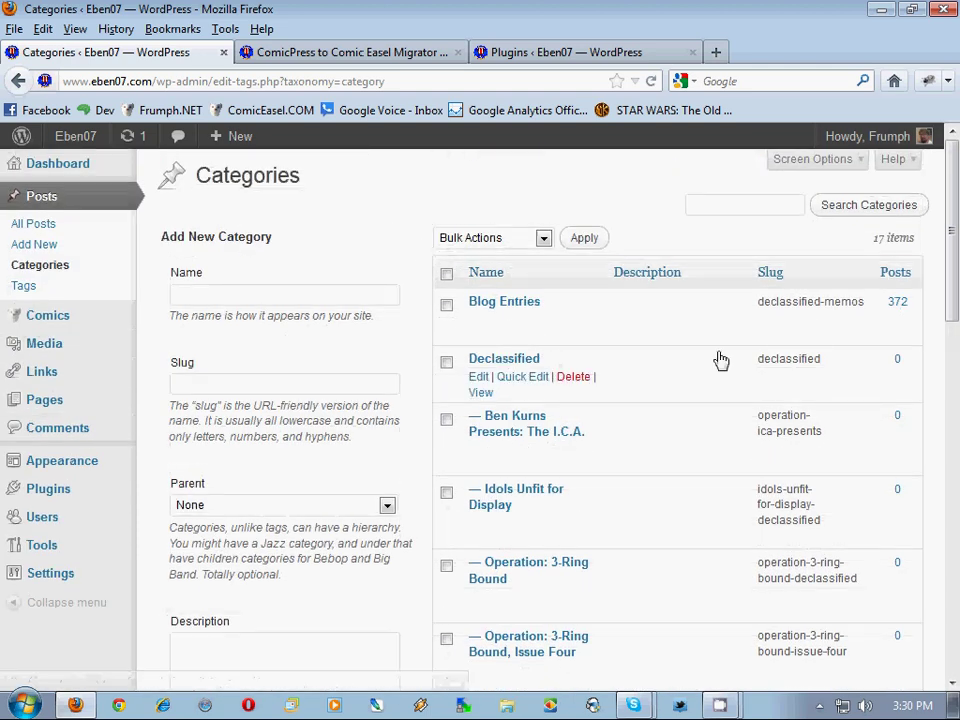
pyautogui.scroll(-3, 883, 343)
pyautogui.scroll(-9, 895, 320)
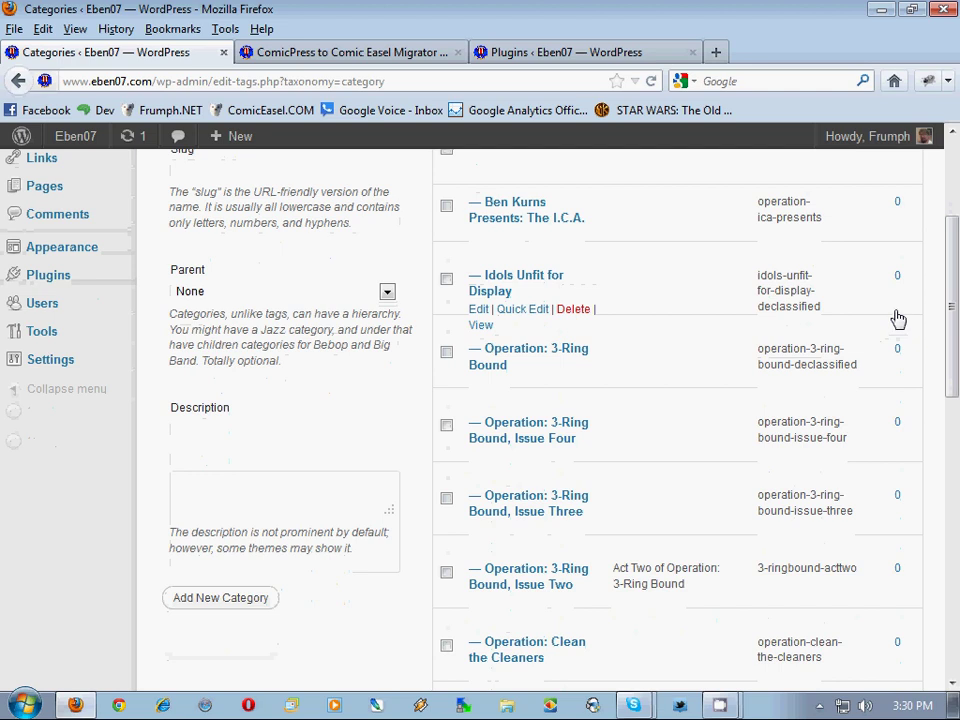
pyautogui.scroll(-6, 897, 318)
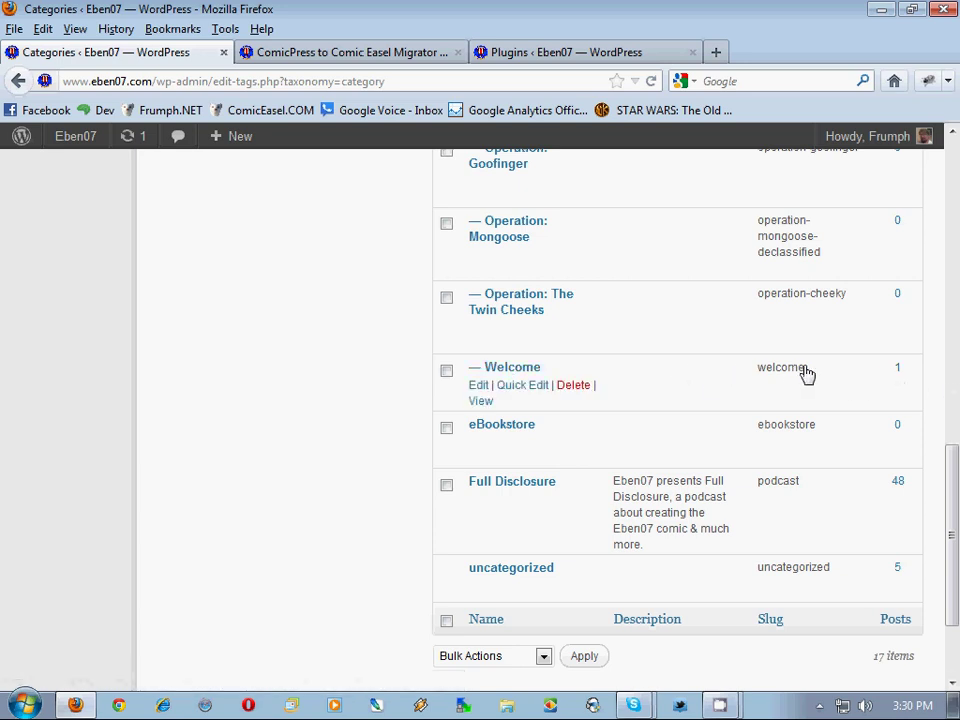
# Step: Migrate the Welcome category's post to Comic Easel with the CP2CE Migrator
pyautogui.click(292, 56)
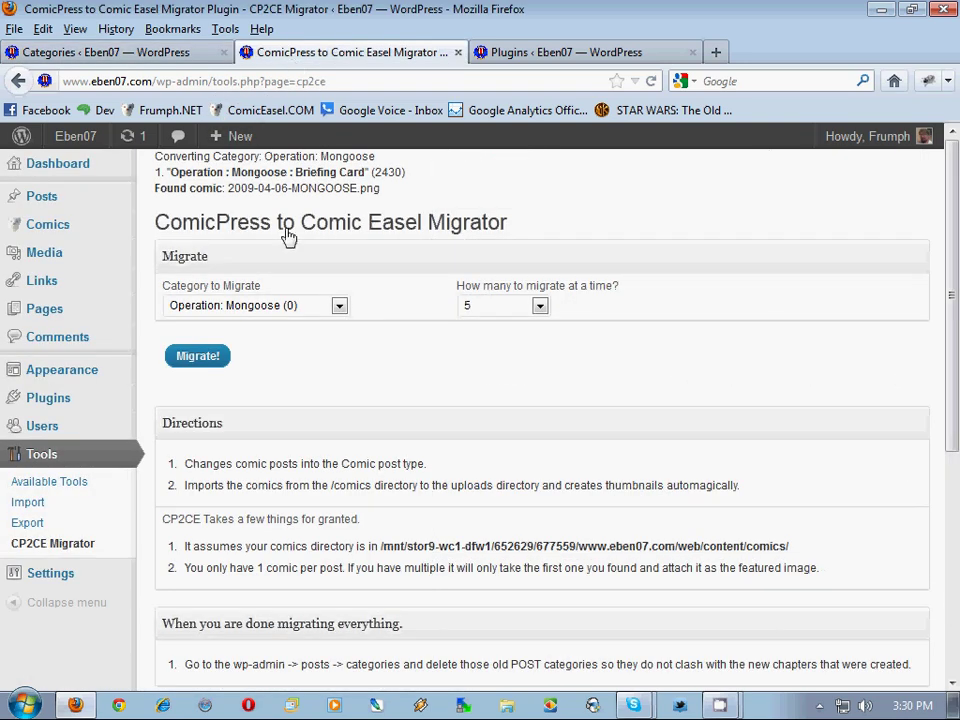
pyautogui.click(289, 310)
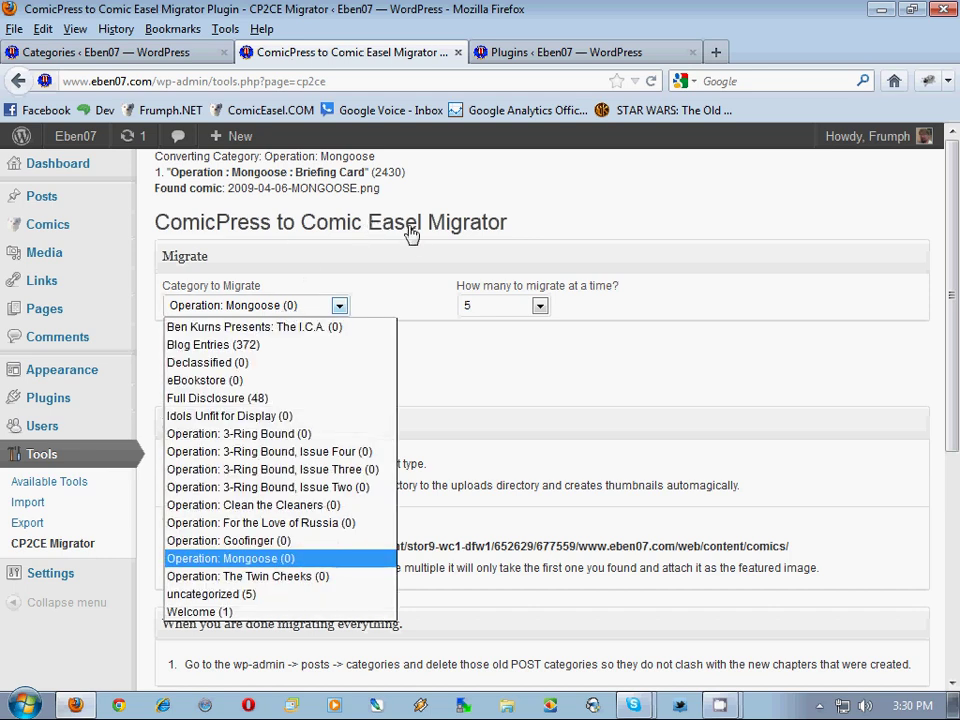
pyautogui.click(295, 613)
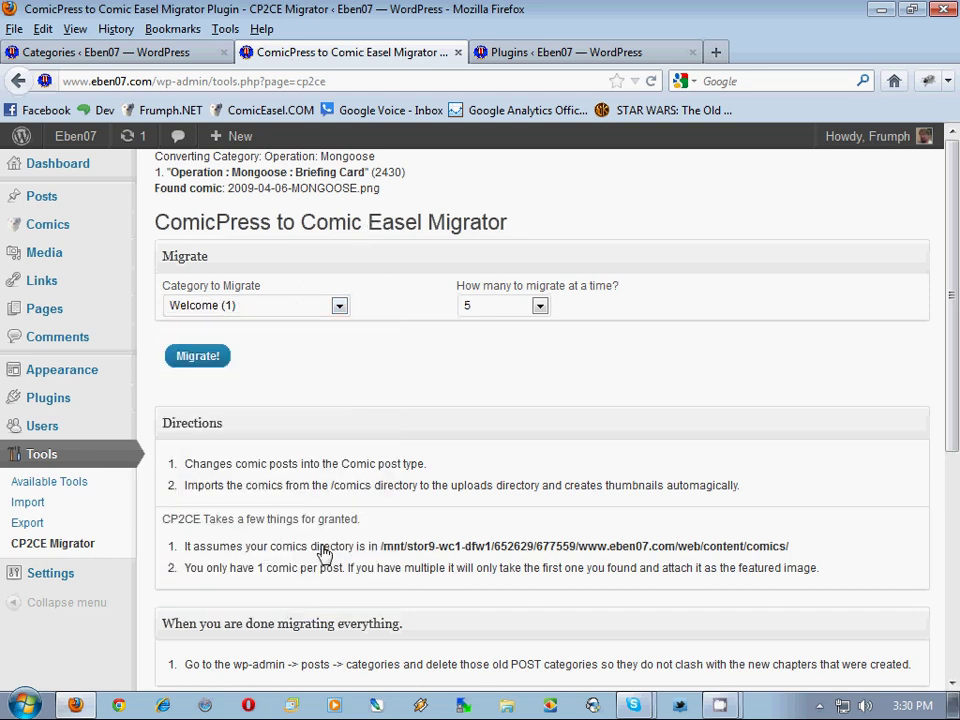
pyautogui.click(190, 356)
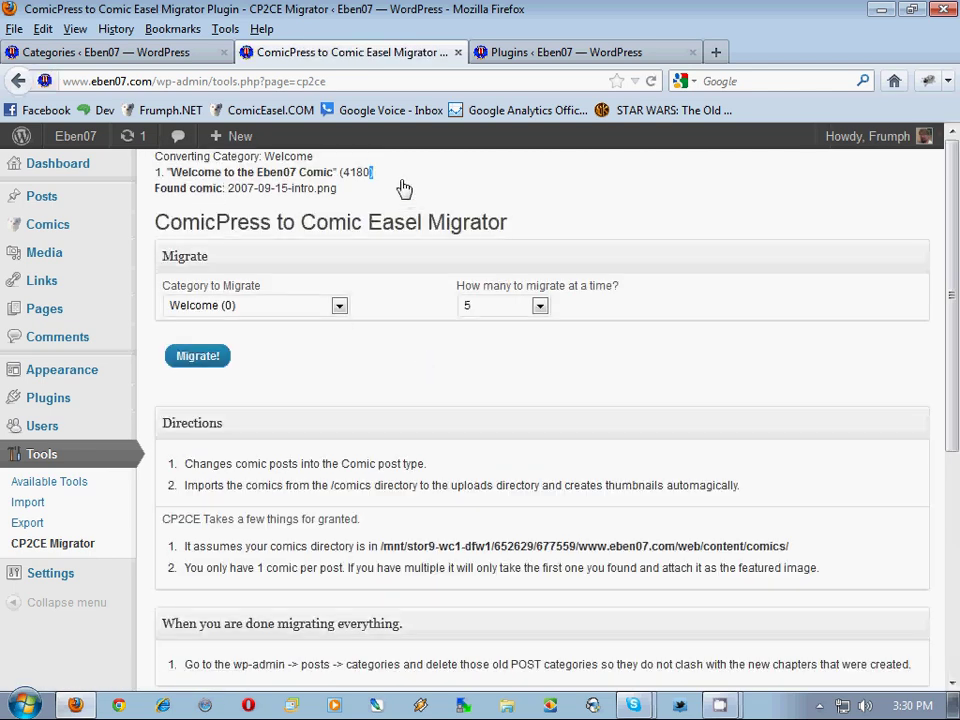
# Step: Reload the post categories list and check that Declassified and all its subcategories hold no more posts
pyautogui.click(173, 57)
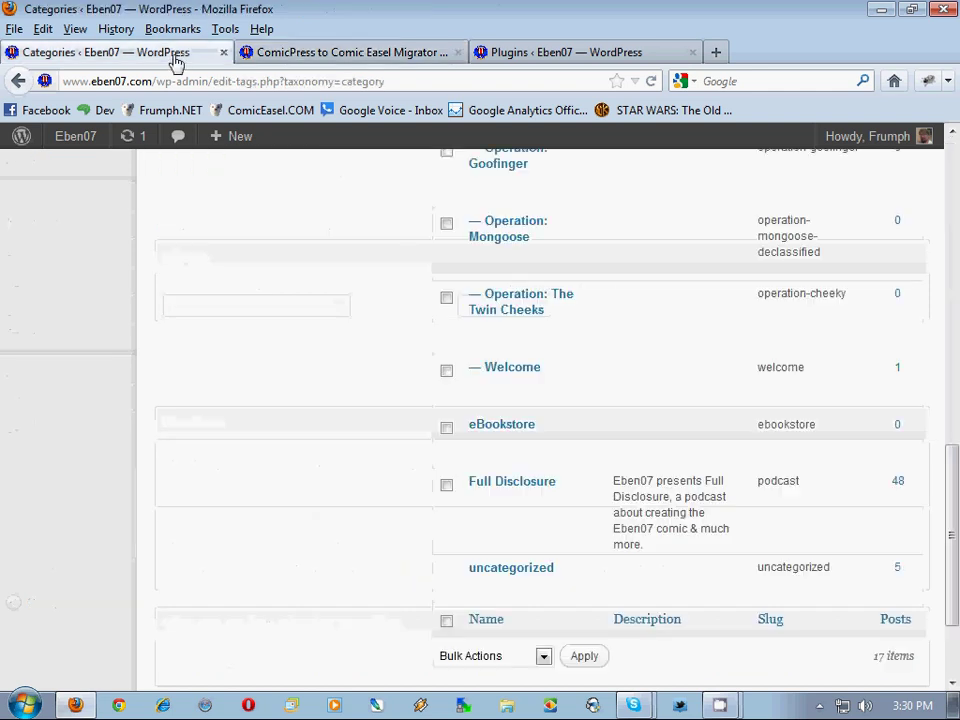
pyautogui.scroll(10, 141, 229)
pyautogui.scroll(2, 145, 230)
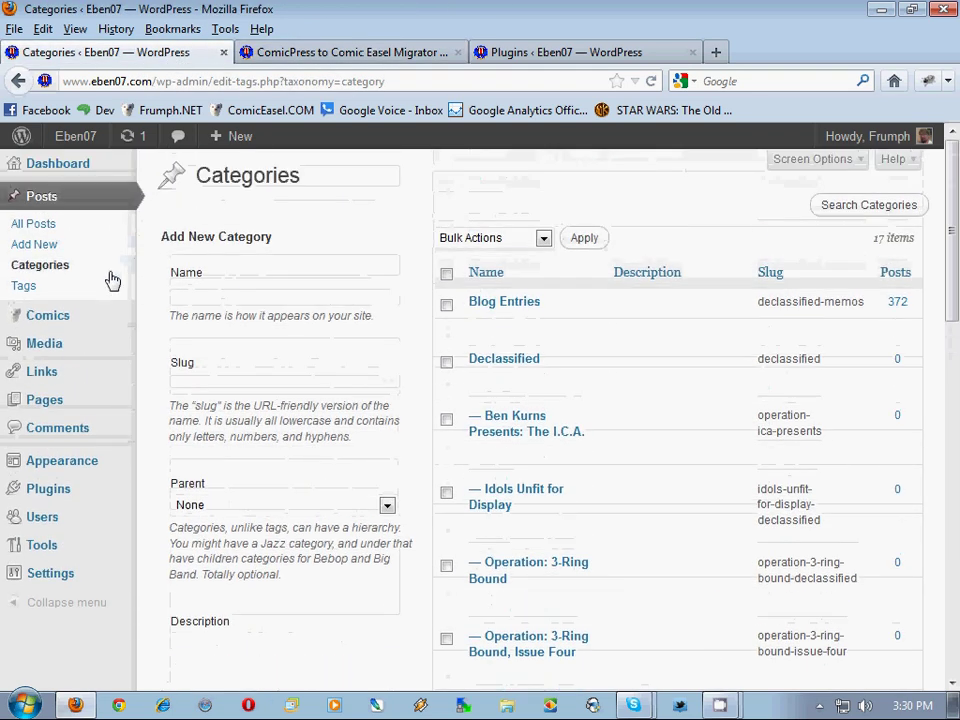
pyautogui.click(103, 272)
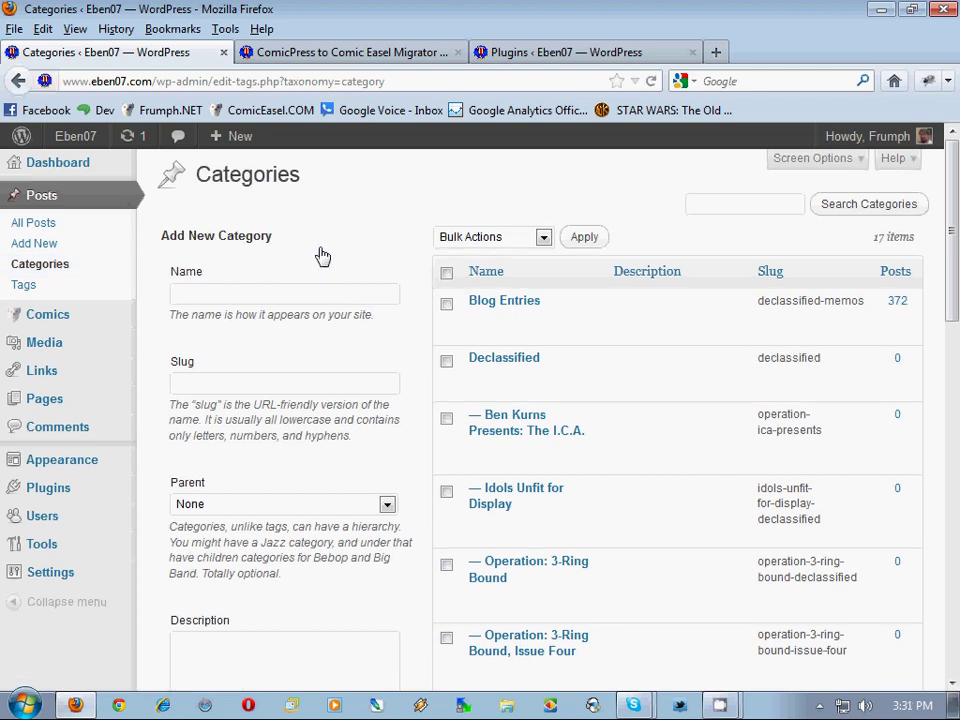
pyautogui.scroll(-9, 322, 256)
pyautogui.scroll(-2, 497, 326)
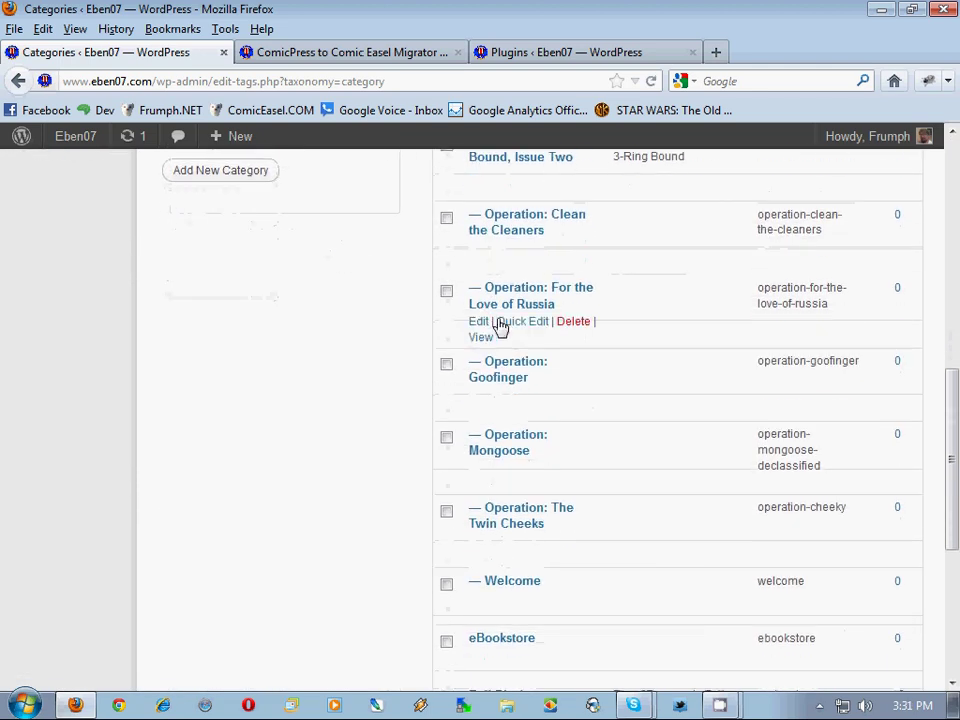
pyautogui.scroll(11, 505, 302)
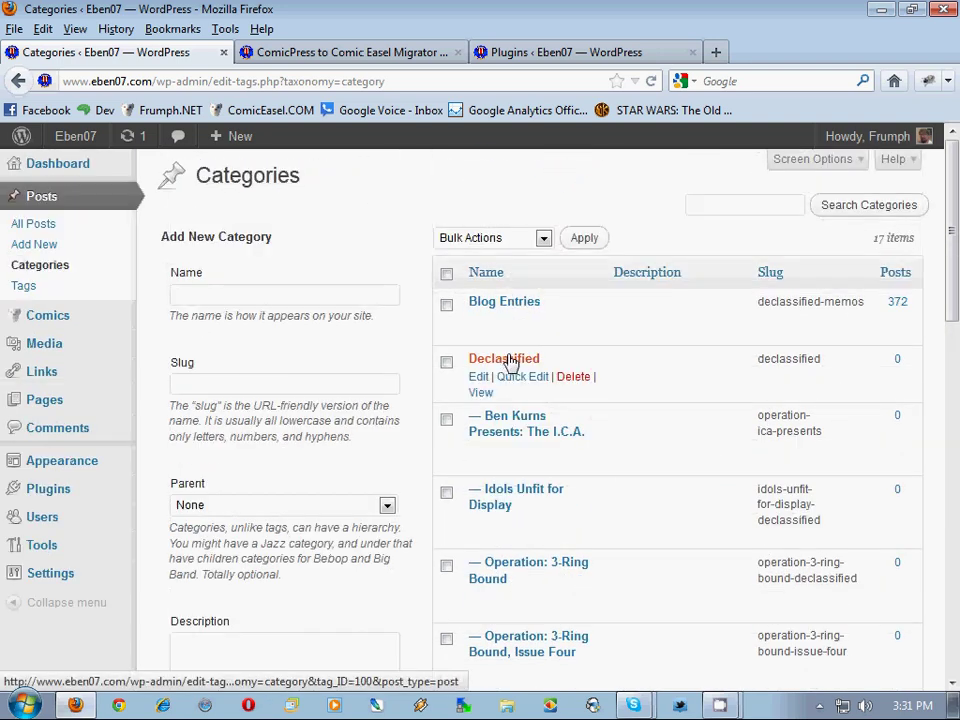
pyautogui.scroll(-4, 515, 355)
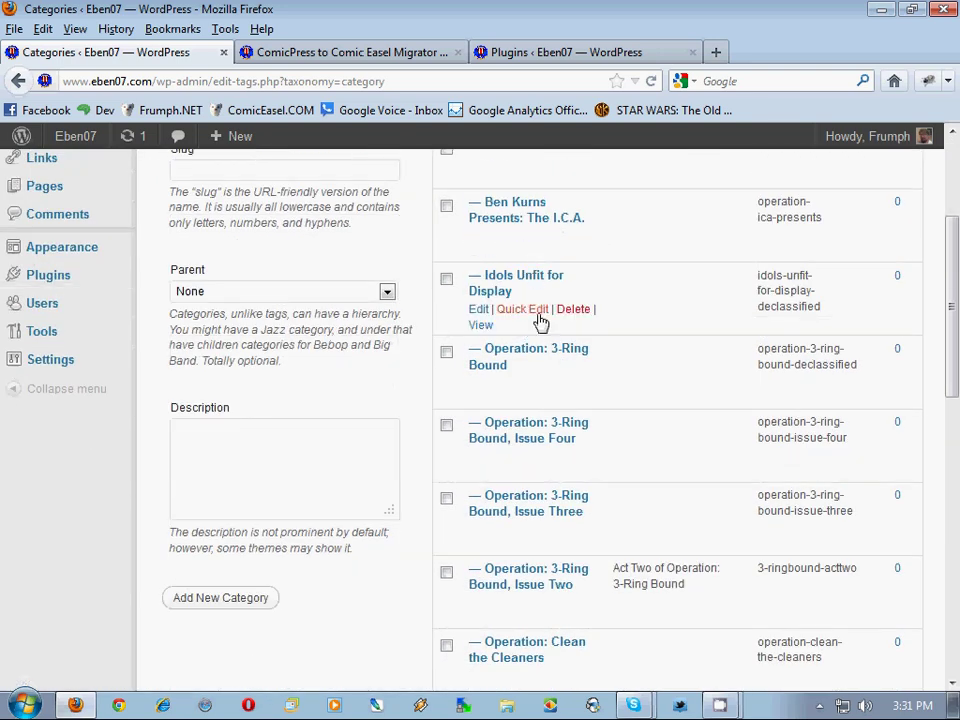
pyautogui.scroll(-5, 540, 261)
pyautogui.scroll(-8, 540, 326)
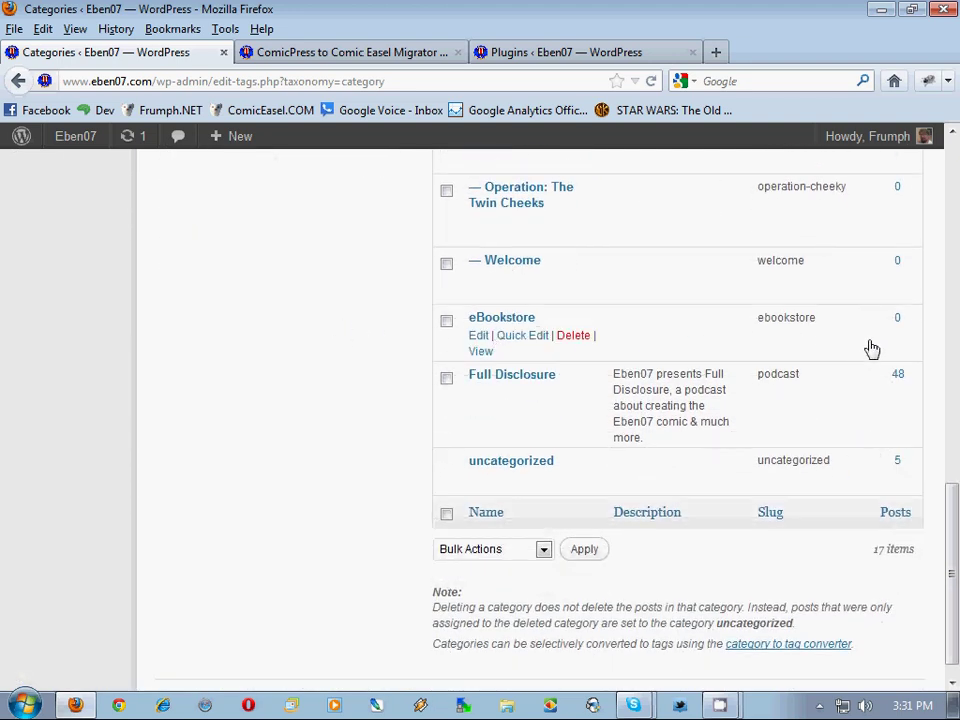
# Step: Try to bulk-delete the migrated post categories: Declassified and all its subcategories through Welcome, leaving Blog Entries, eBookstore and Full Disclosure unselected
pyautogui.scroll(2, 471, 418)
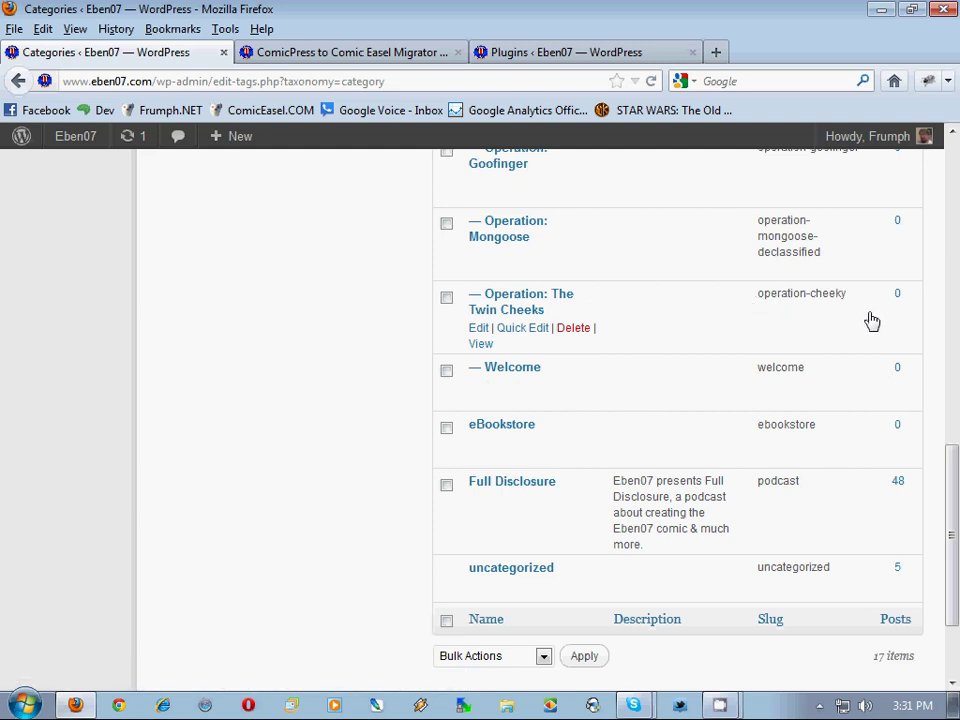
pyautogui.scroll(2, 858, 321)
pyautogui.click(446, 477)
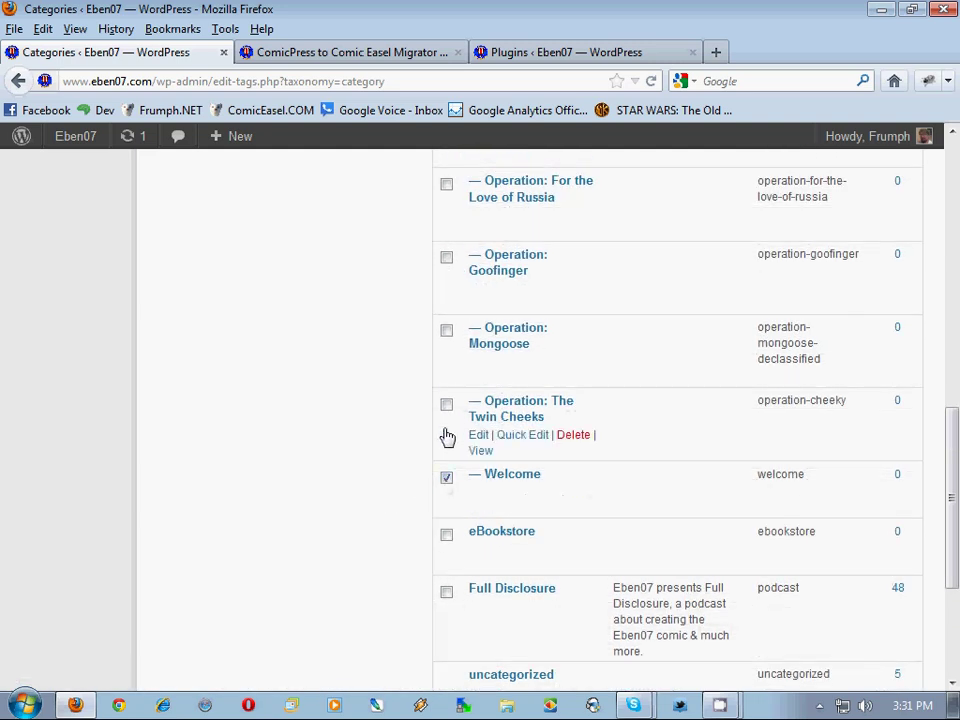
pyautogui.click(446, 404)
pyautogui.scroll(2, 390, 388)
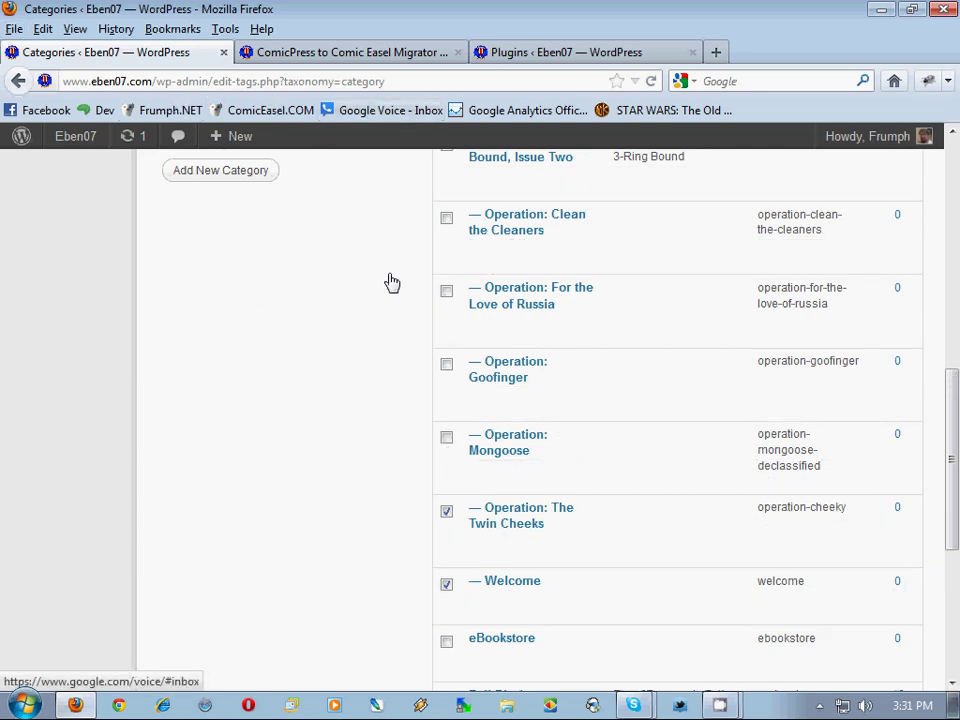
pyautogui.click(447, 436)
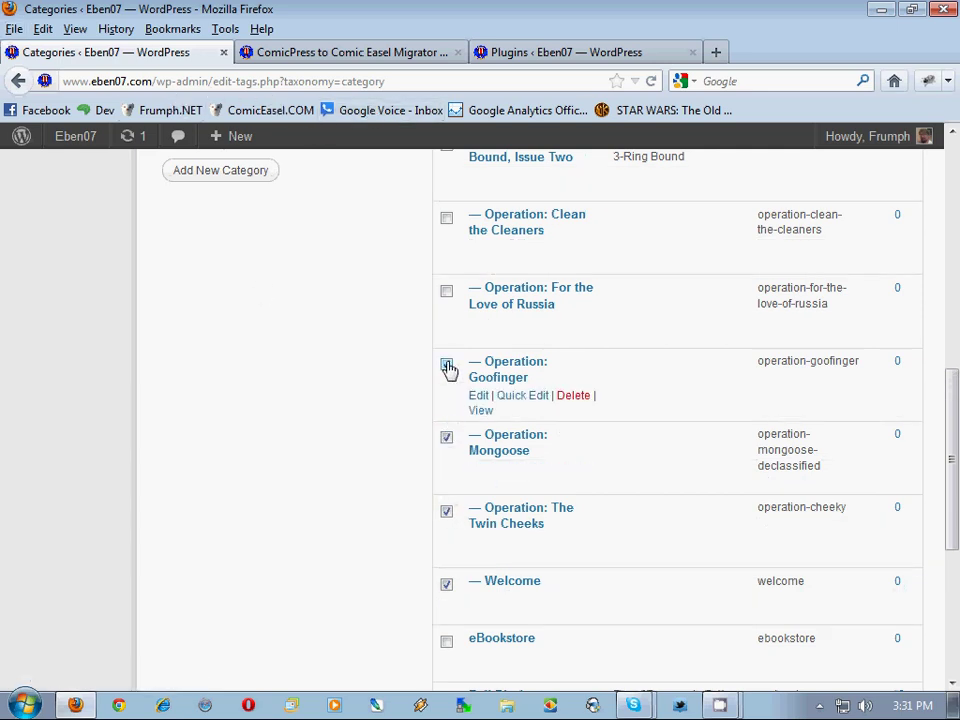
pyautogui.click(447, 366)
pyautogui.scroll(2, 447, 375)
pyautogui.click(446, 404)
pyautogui.click(446, 331)
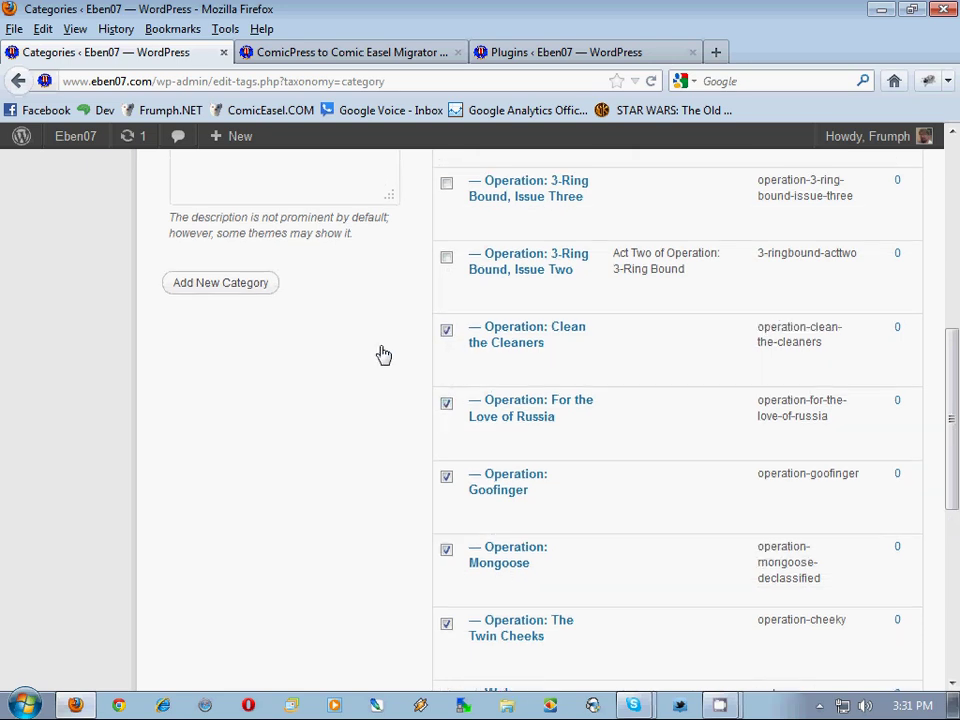
pyautogui.scroll(4, 400, 370)
pyautogui.click(446, 465)
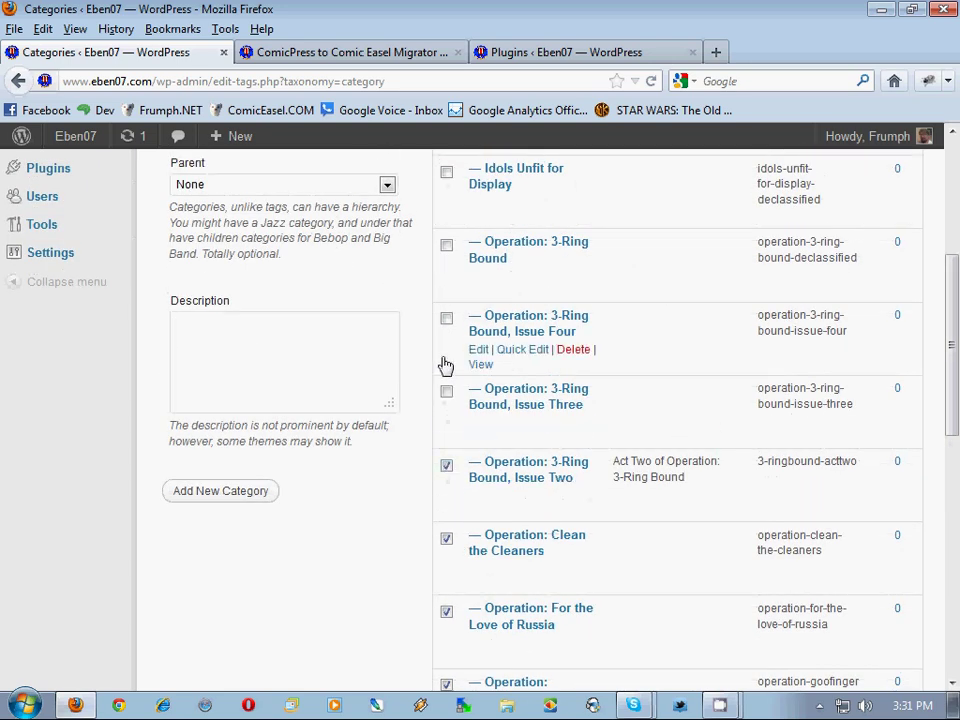
pyautogui.click(446, 319)
pyautogui.click(446, 392)
pyautogui.scroll(4, 388, 377)
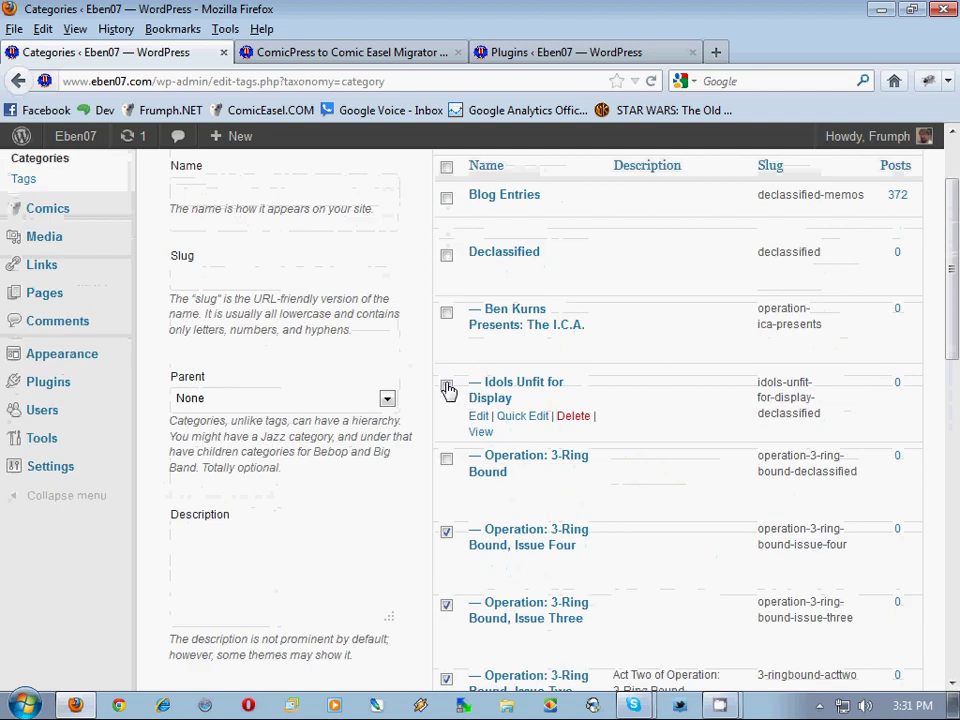
pyautogui.click(446, 458)
pyautogui.click(447, 385)
pyautogui.click(447, 312)
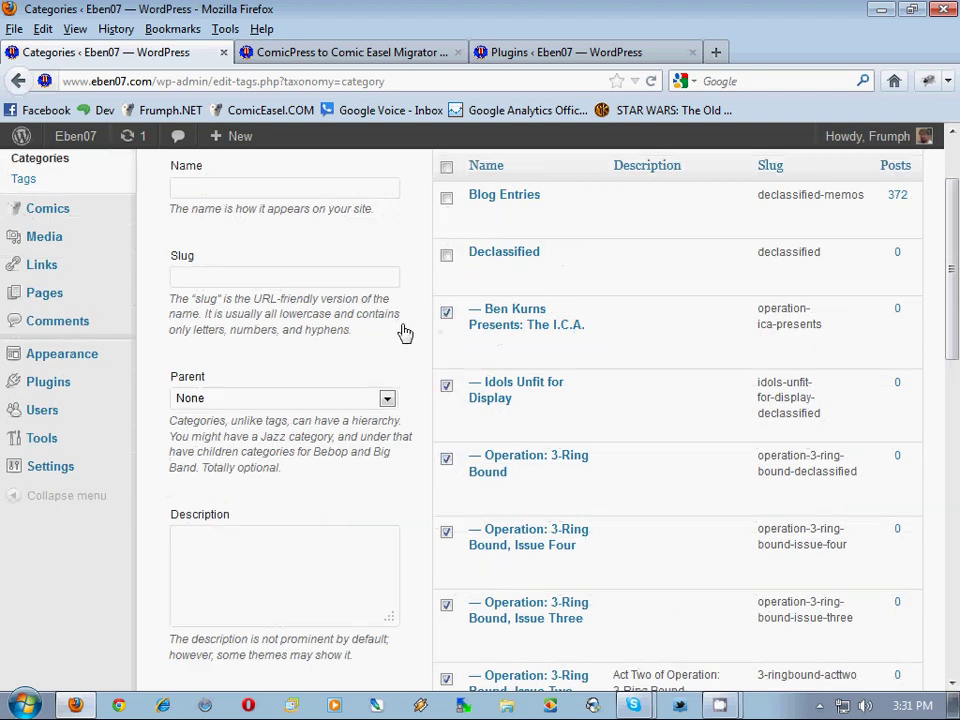
pyautogui.scroll(2, 405, 333)
pyautogui.click(446, 362)
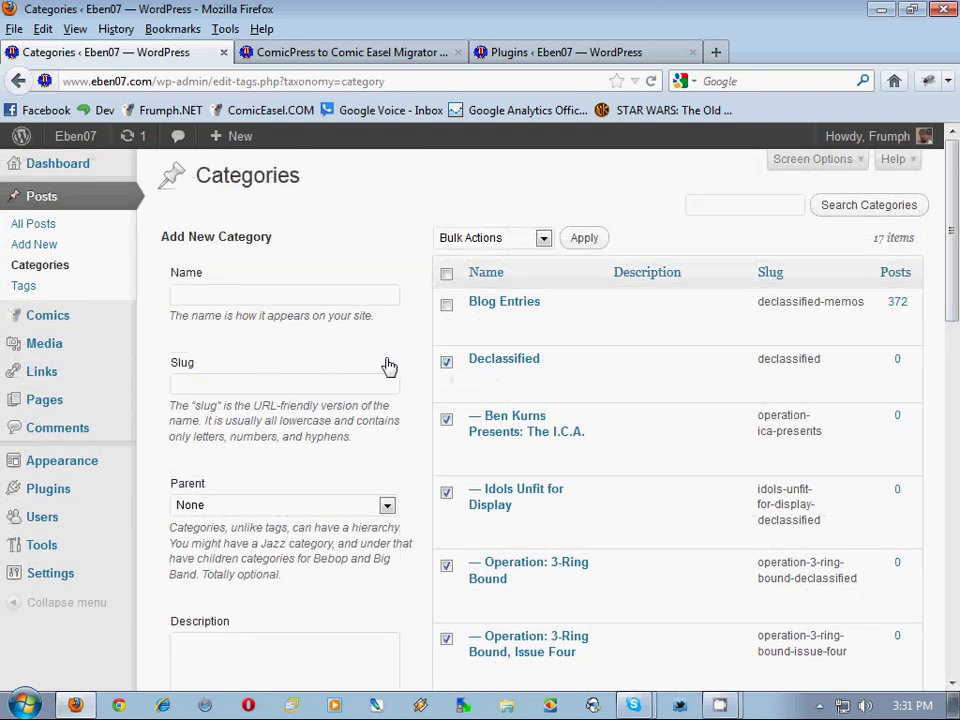
pyautogui.click(473, 248)
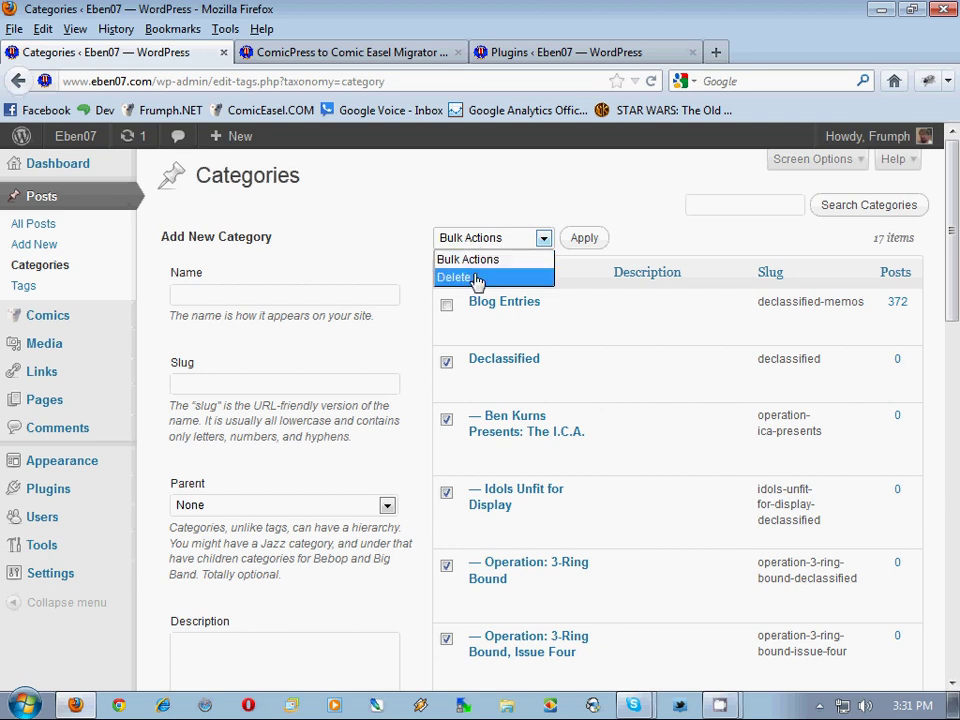
pyautogui.click(477, 279)
pyautogui.click(467, 274)
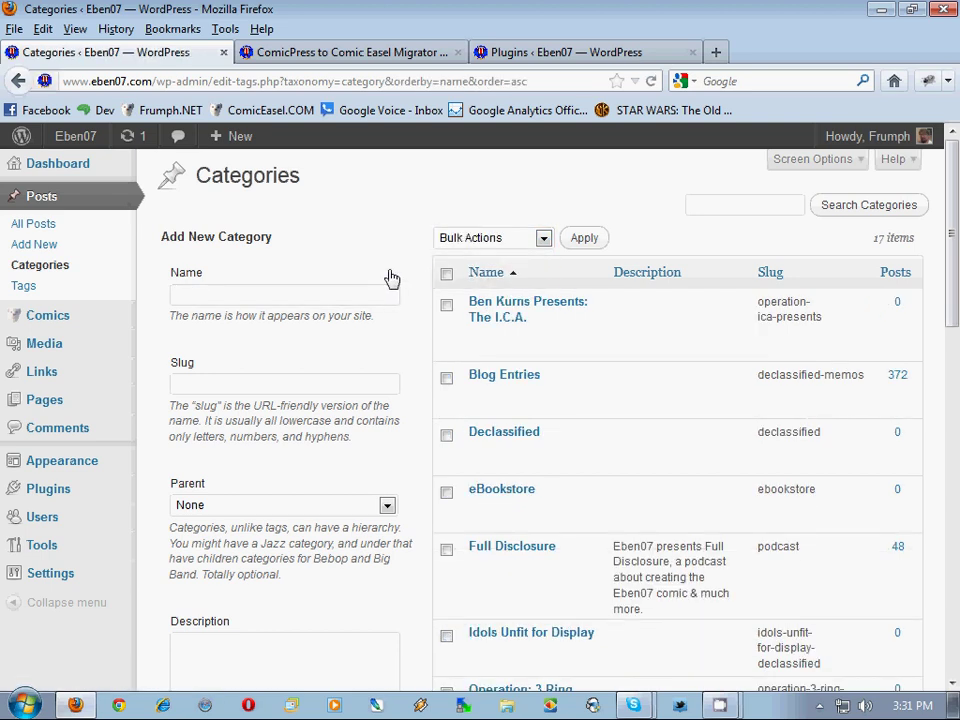
pyautogui.scroll(-2, 392, 279)
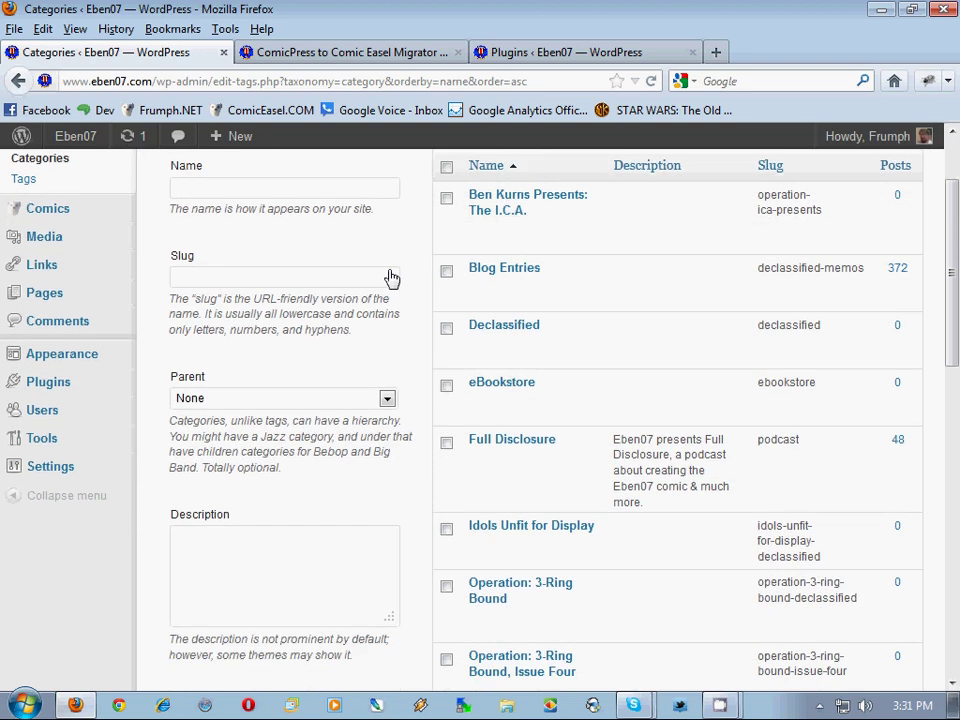
# Step: Return to the previous category list and bulk-delete the still-selected Declassified category, its subcategories and Welcome
pyautogui.scroll(-3, 390, 279)
pyautogui.scroll(1, 392, 219)
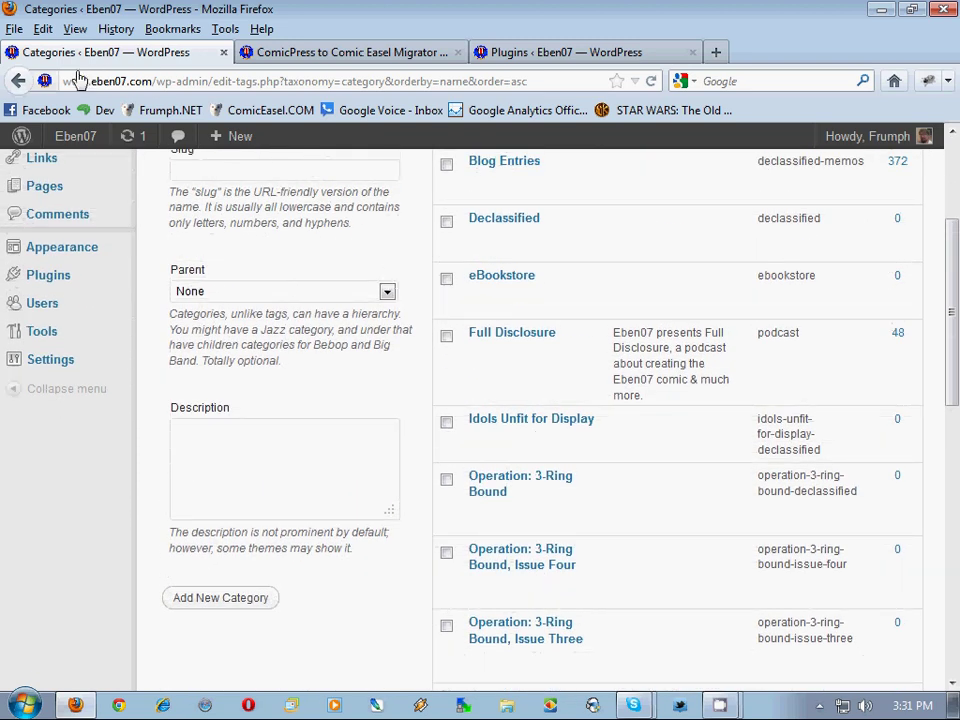
pyautogui.click(18, 80)
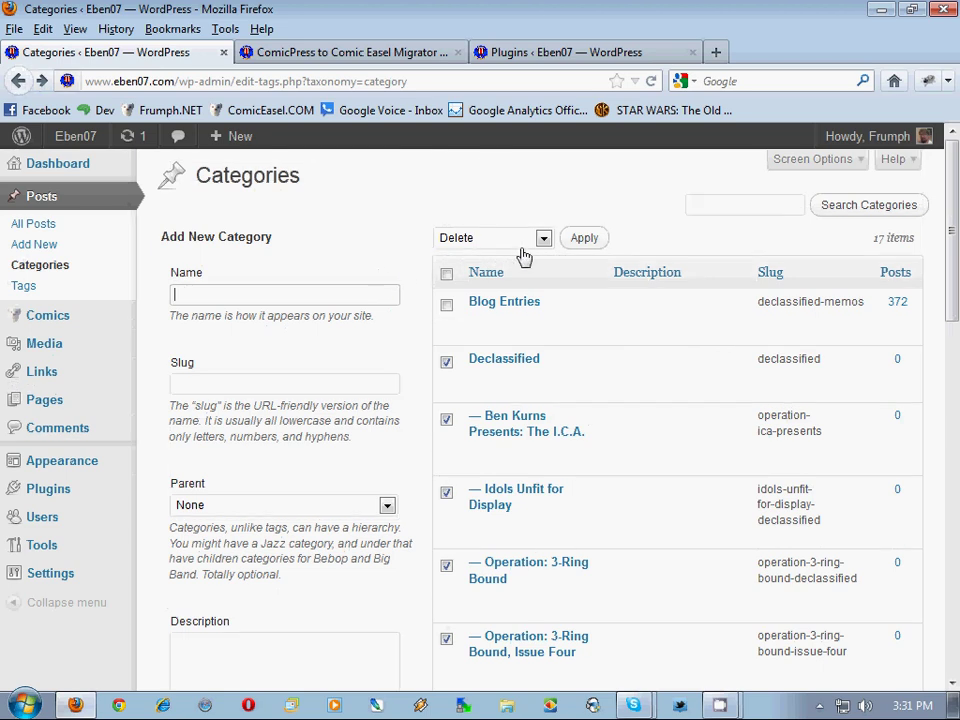
pyautogui.click(585, 237)
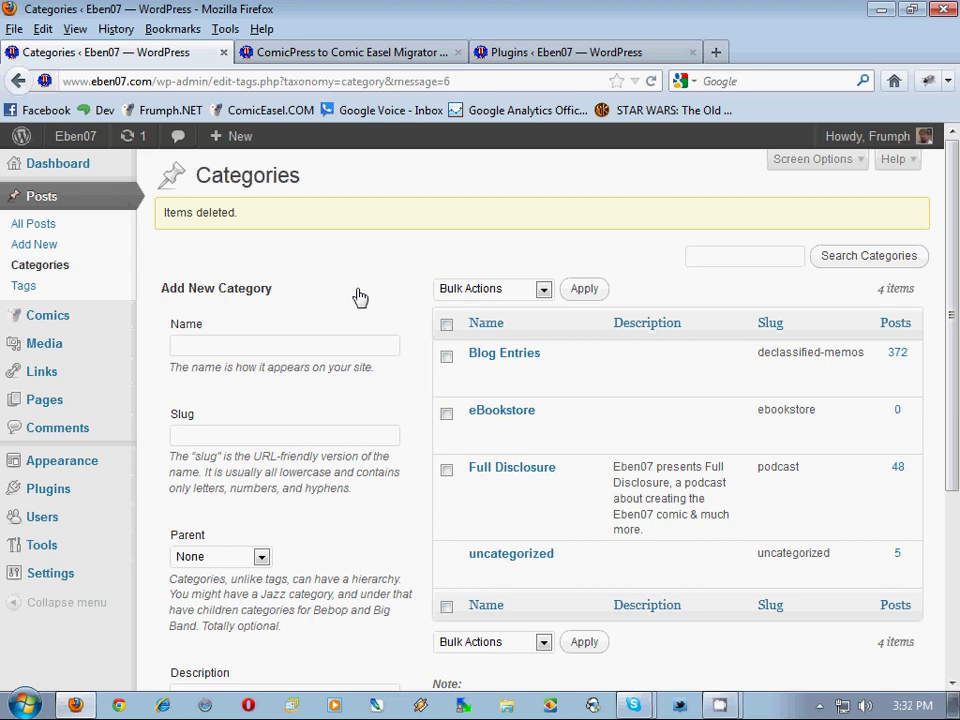
# Step: Open Comic Easel's chapters list and review the migrated chapters and their comic counts, from Ben Kurns Presents: The I.C.A. to Welcome
pyautogui.moveTo(21, 320)
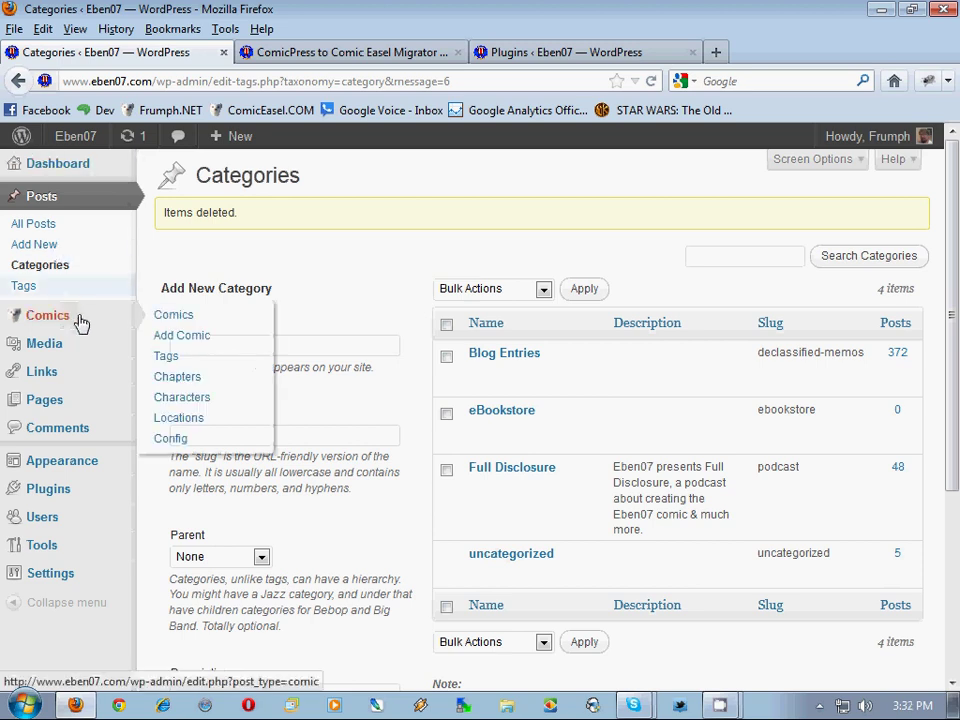
pyautogui.click(213, 378)
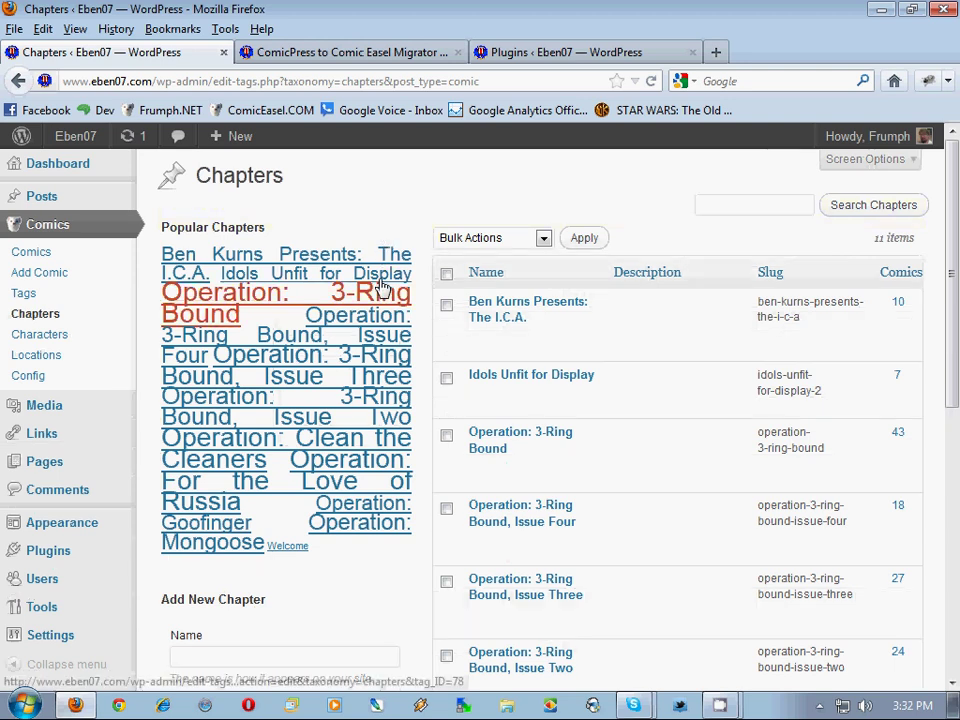
pyautogui.scroll(-2, 418, 289)
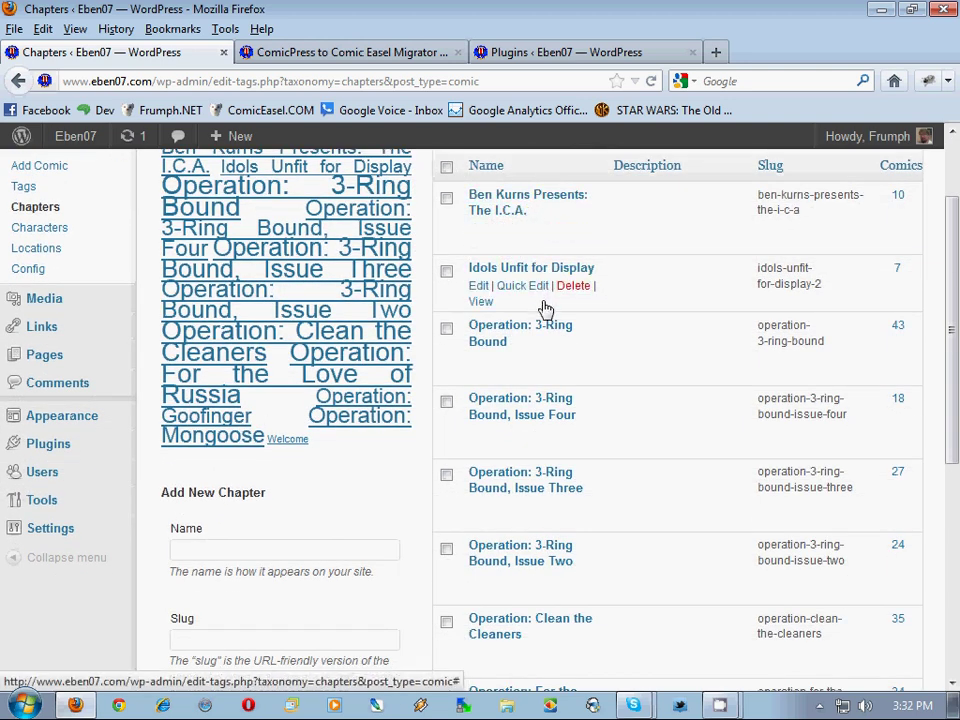
pyautogui.scroll(-2, 536, 420)
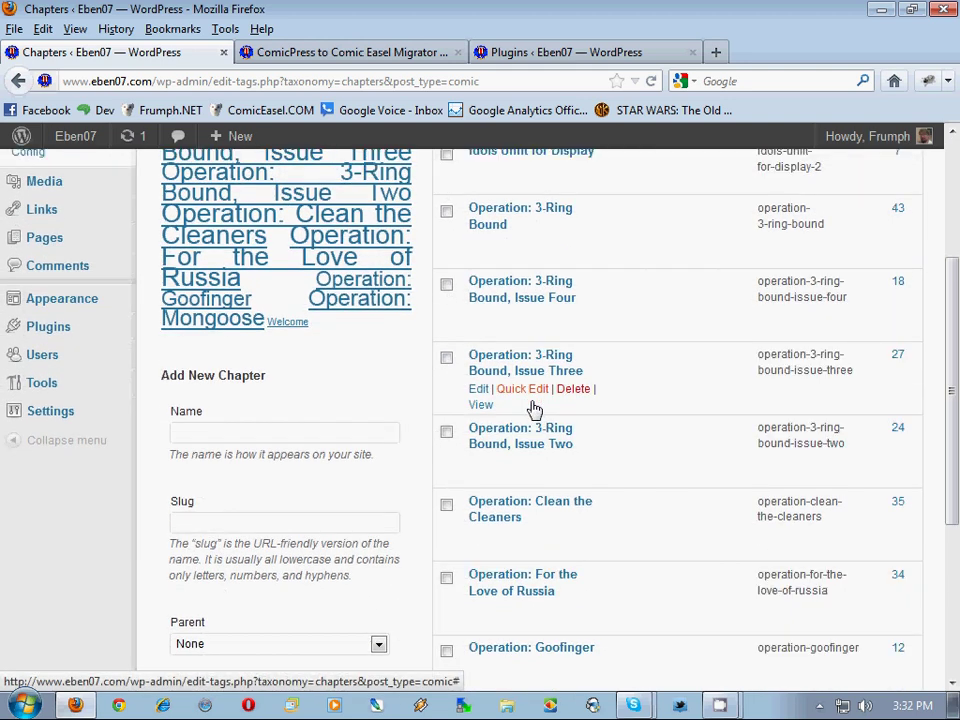
pyautogui.scroll(-5, 536, 410)
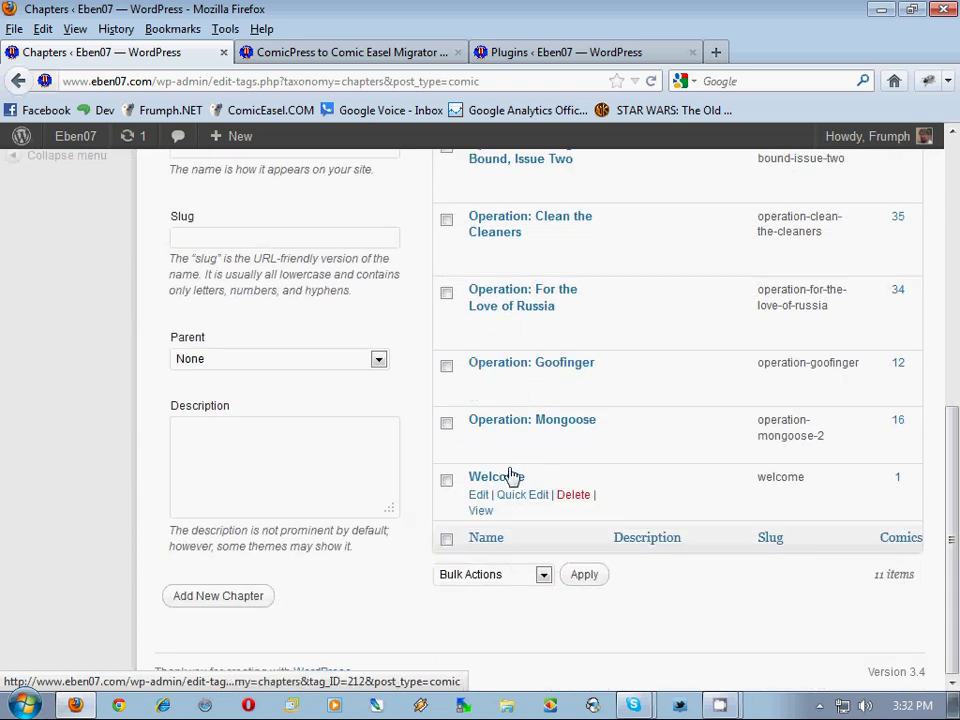
pyautogui.scroll(9, 510, 474)
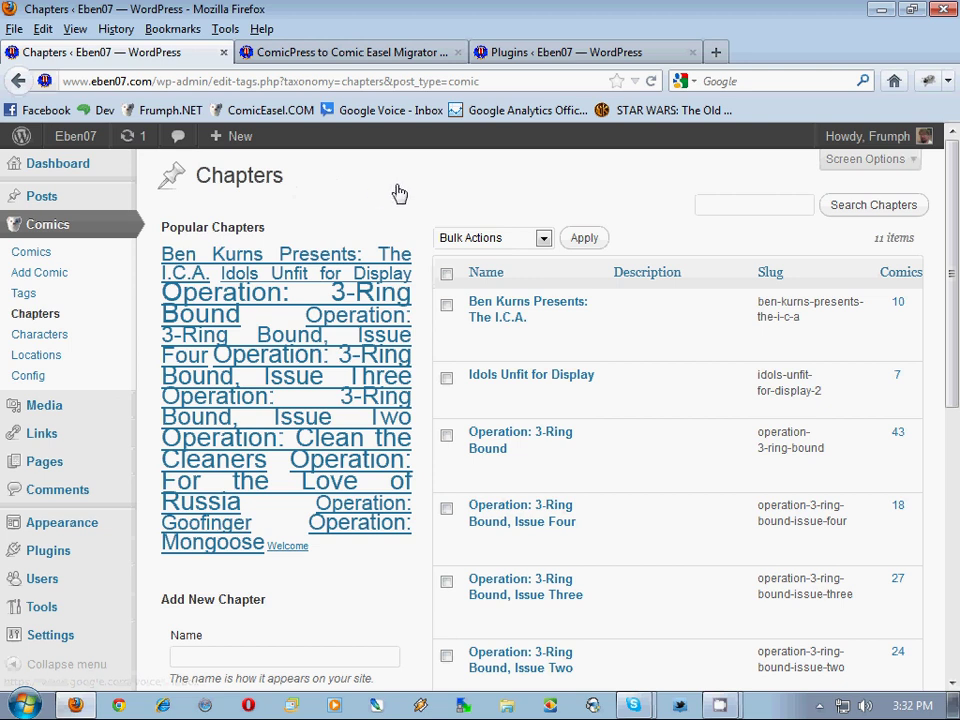
pyautogui.scroll(-3, 396, 193)
pyautogui.scroll(3, 424, 240)
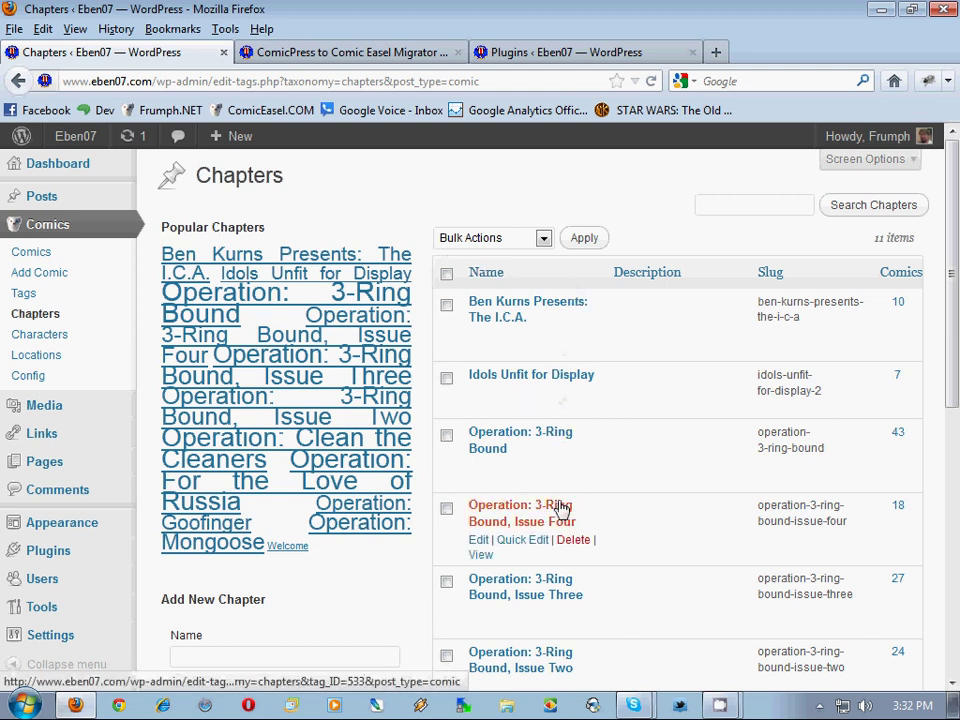
pyautogui.scroll(-5, 561, 508)
pyautogui.scroll(-4, 561, 508)
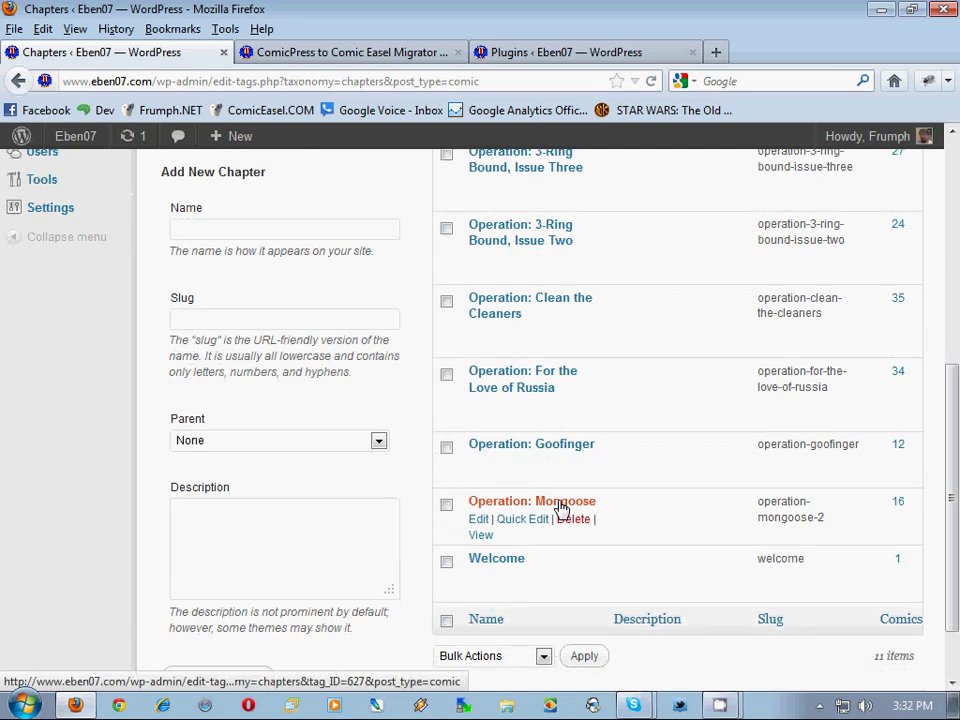
pyautogui.scroll(10, 561, 508)
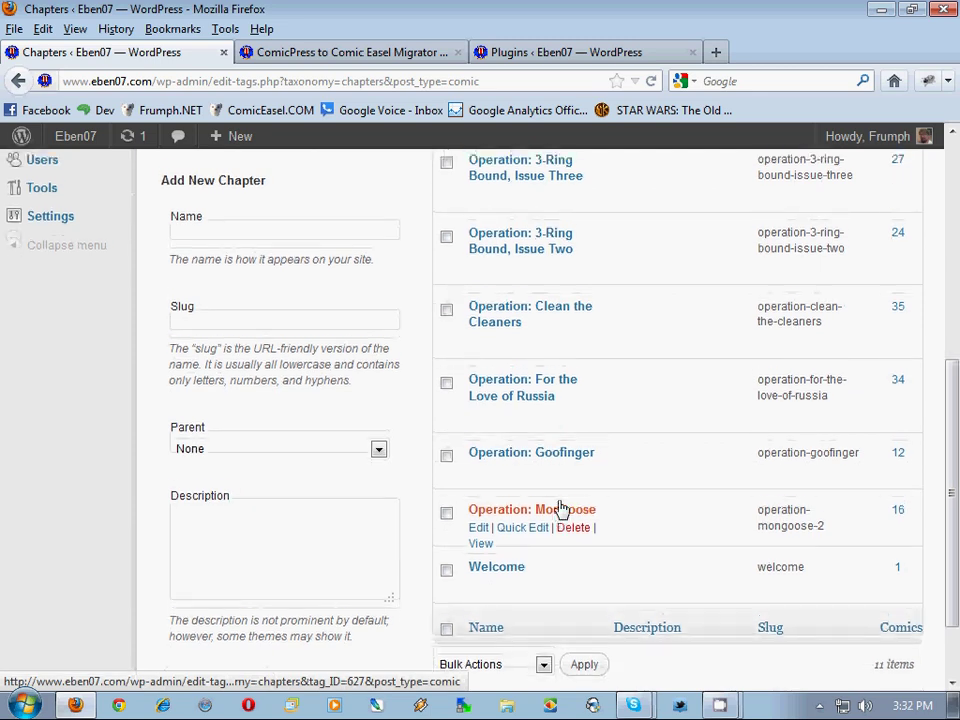
pyautogui.doubleClick(369, 187)
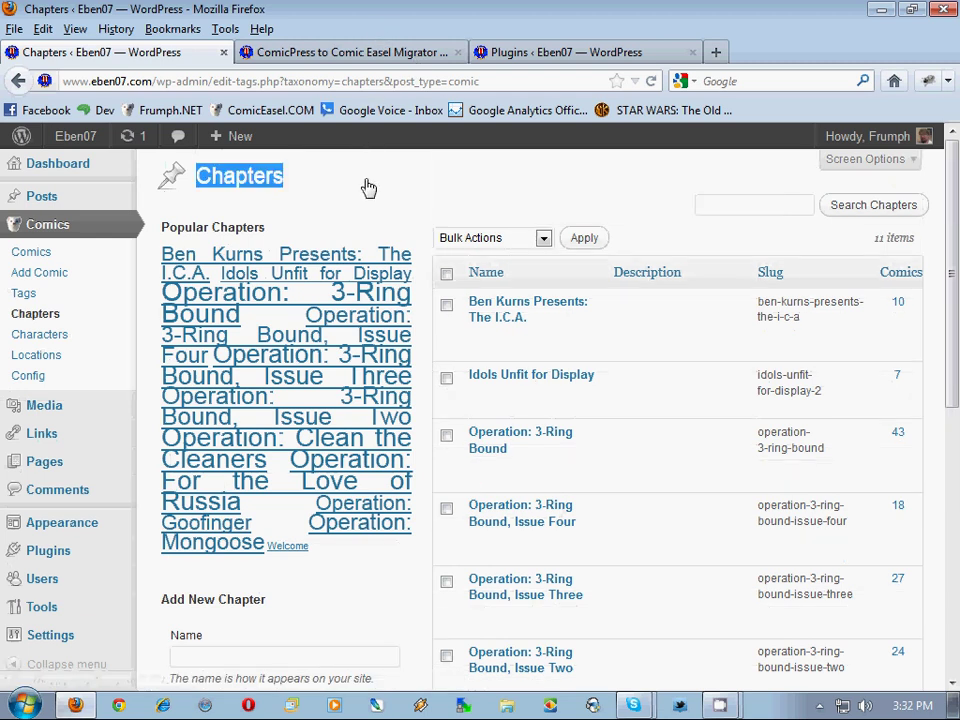
pyautogui.click(369, 187)
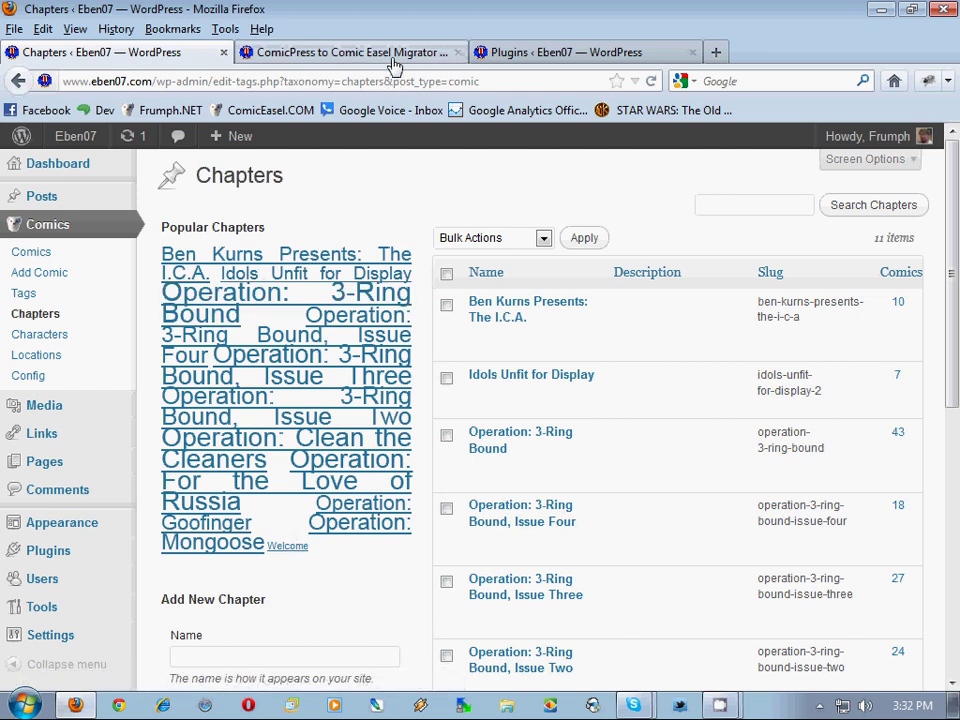
# Step: Close the migrator page and deactivate the ComicPress To Comic Easel plugin in the installed plugins list
pyautogui.click(420, 53)
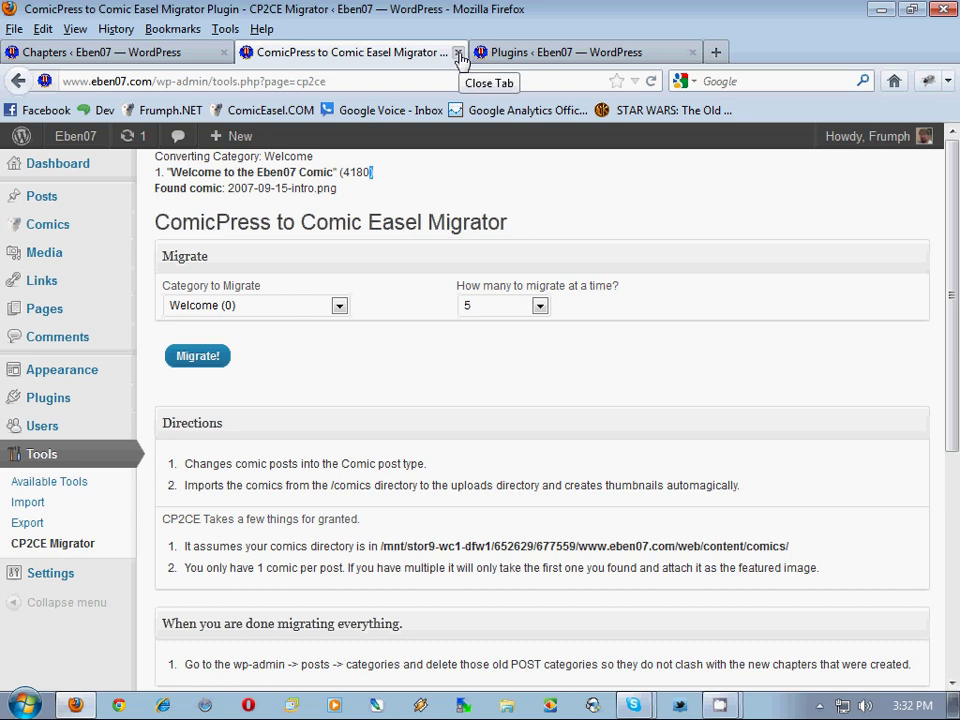
pyautogui.click(458, 53)
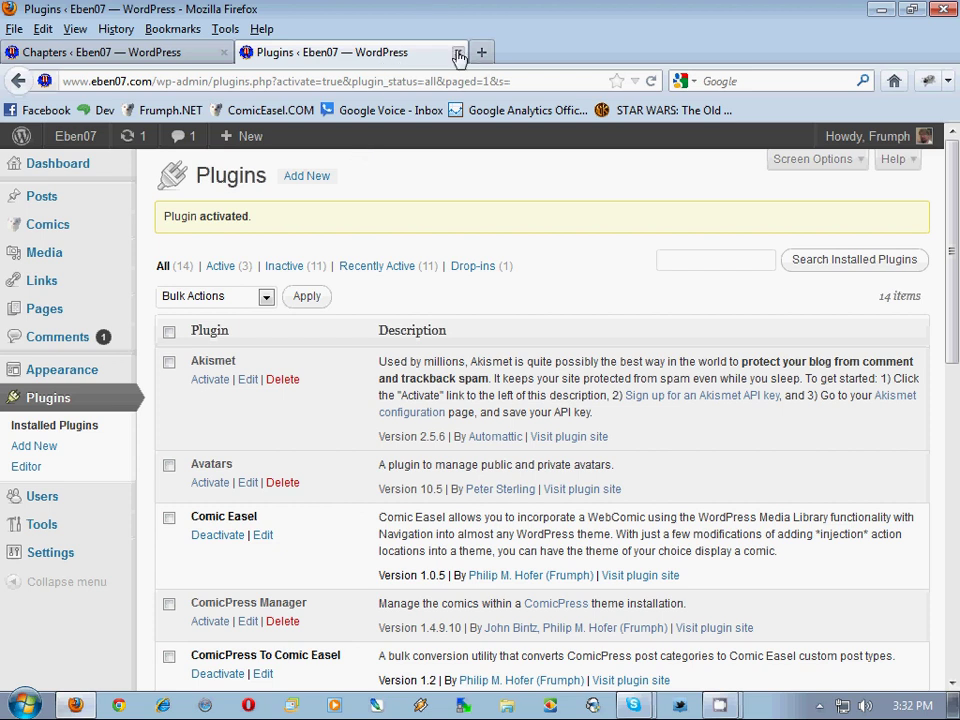
pyautogui.click(24, 398)
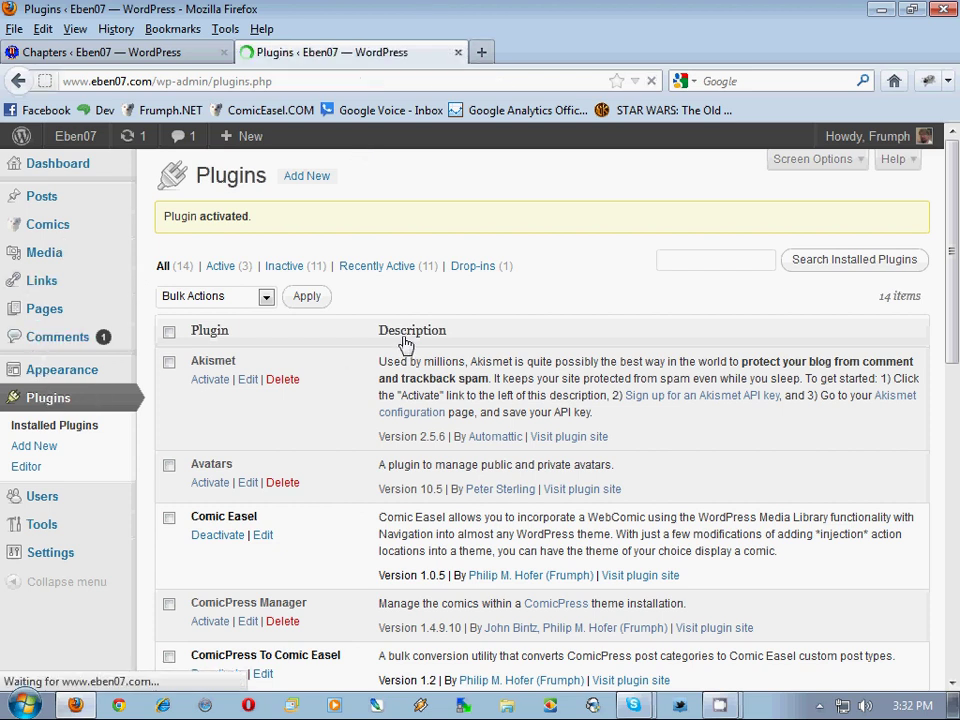
pyautogui.scroll(-4, 355, 290)
pyautogui.scroll(-8, 355, 290)
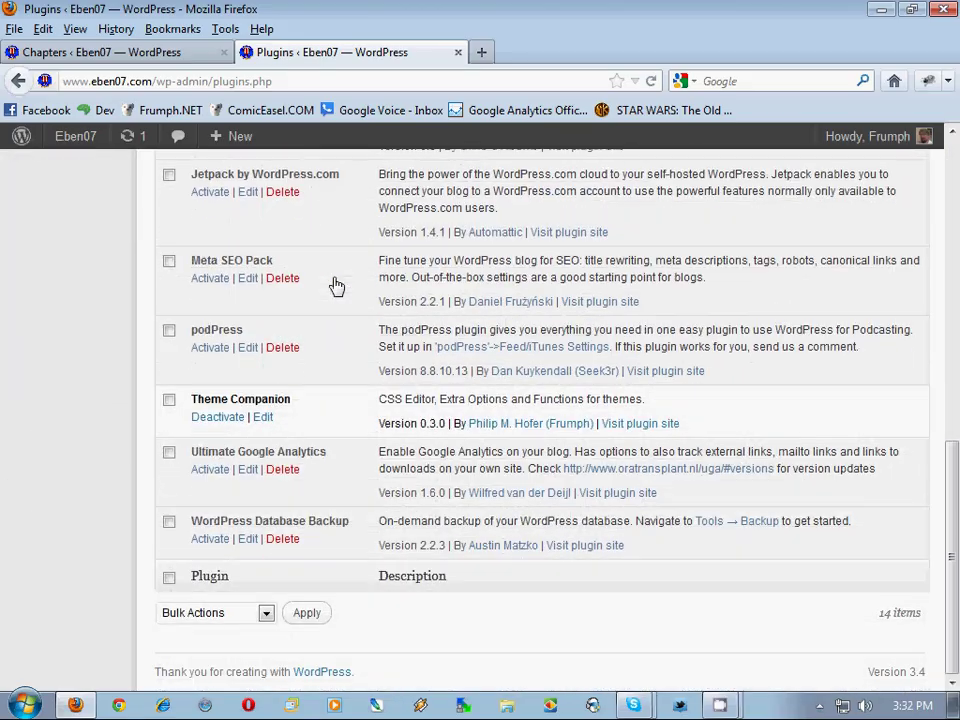
pyautogui.scroll(10, 337, 287)
pyautogui.scroll(-4, 337, 287)
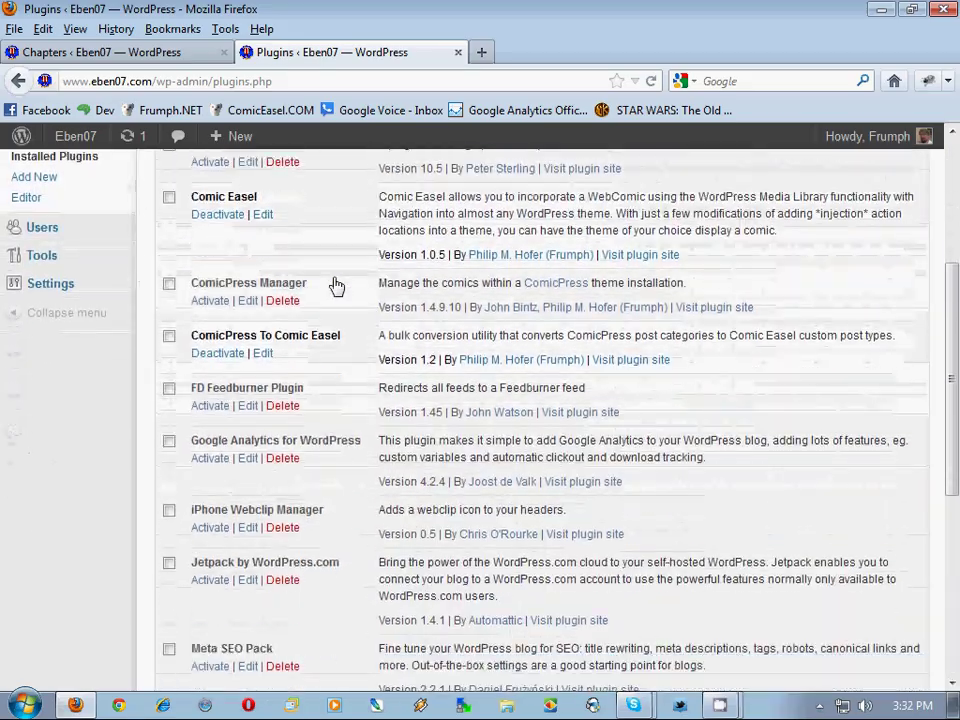
pyautogui.click(219, 287)
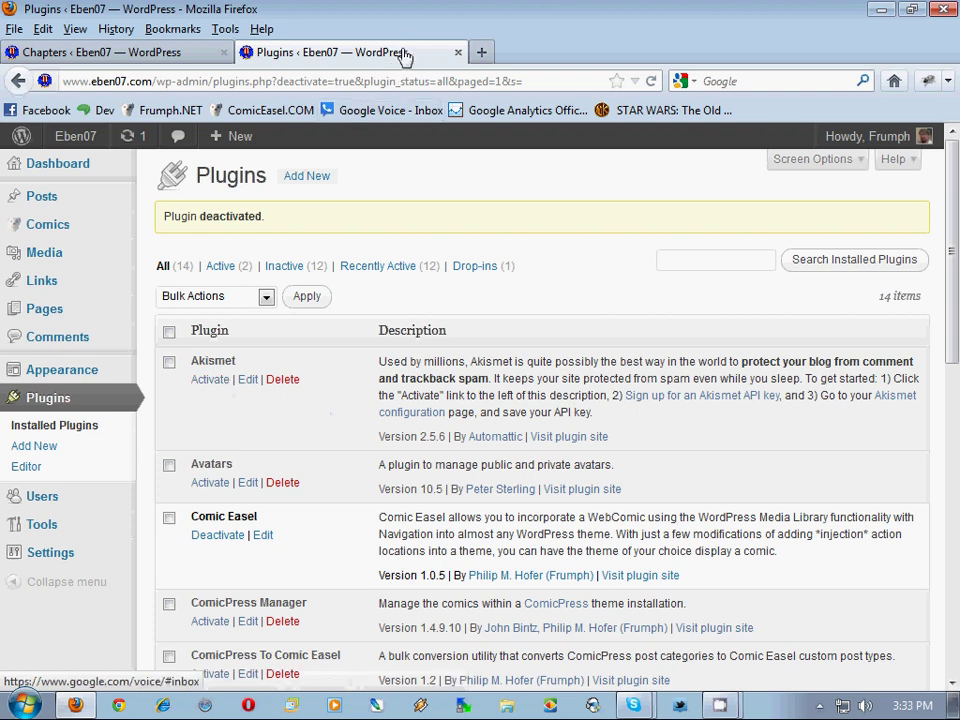
# Step: View the Eben07 front page in a separate tab, examine the header, comic and comic navigation, and close it
pyautogui.rightClick(76, 139)
pyautogui.click(134, 152)
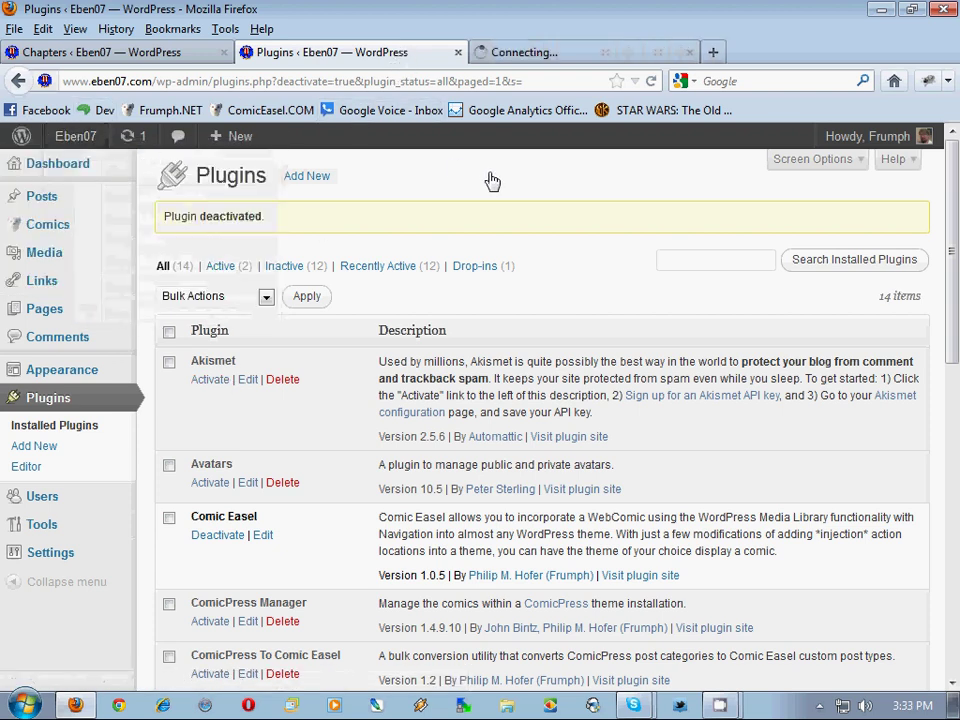
pyautogui.click(579, 54)
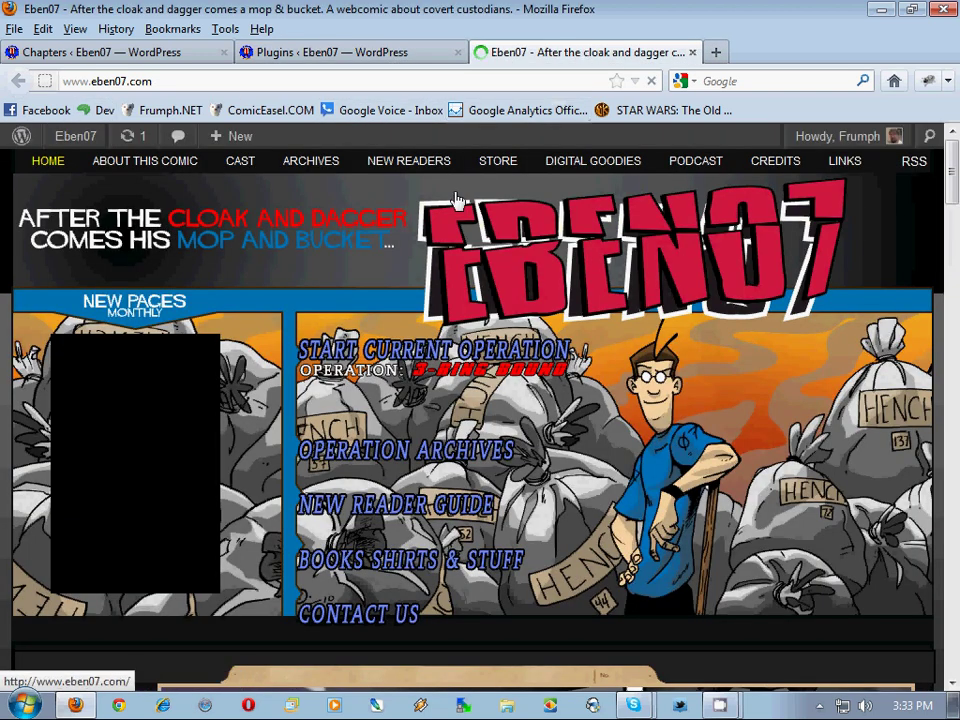
pyautogui.scroll(-15, 456, 199)
pyautogui.scroll(8, 455, 201)
pyautogui.scroll(7, 455, 200)
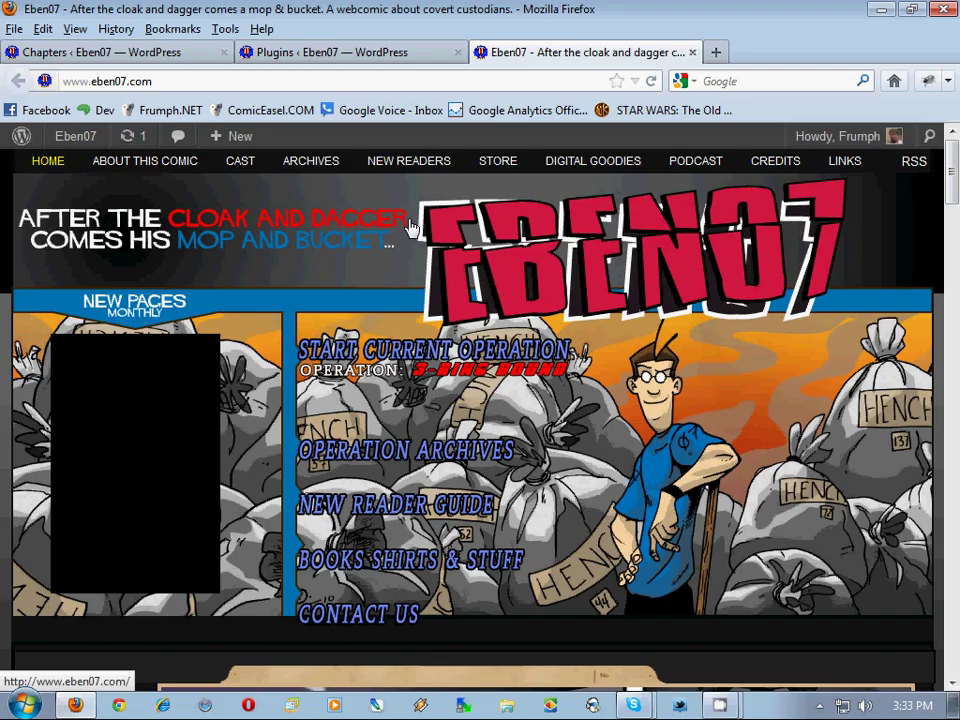
pyautogui.scroll(-15, 410, 228)
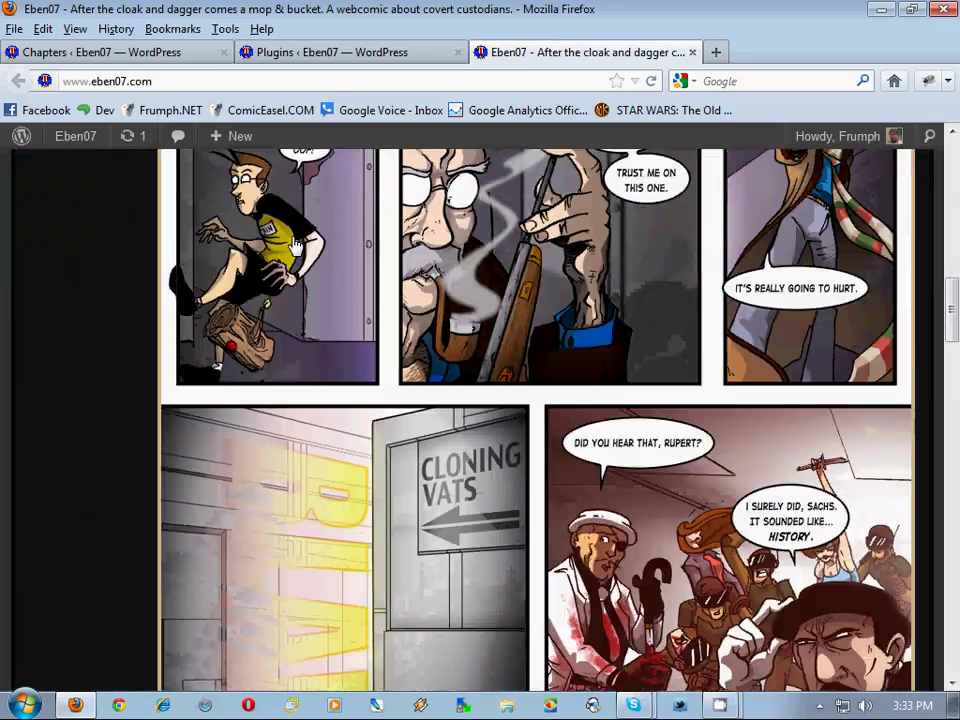
pyautogui.scroll(-8, 296, 245)
pyautogui.scroll(5, 296, 246)
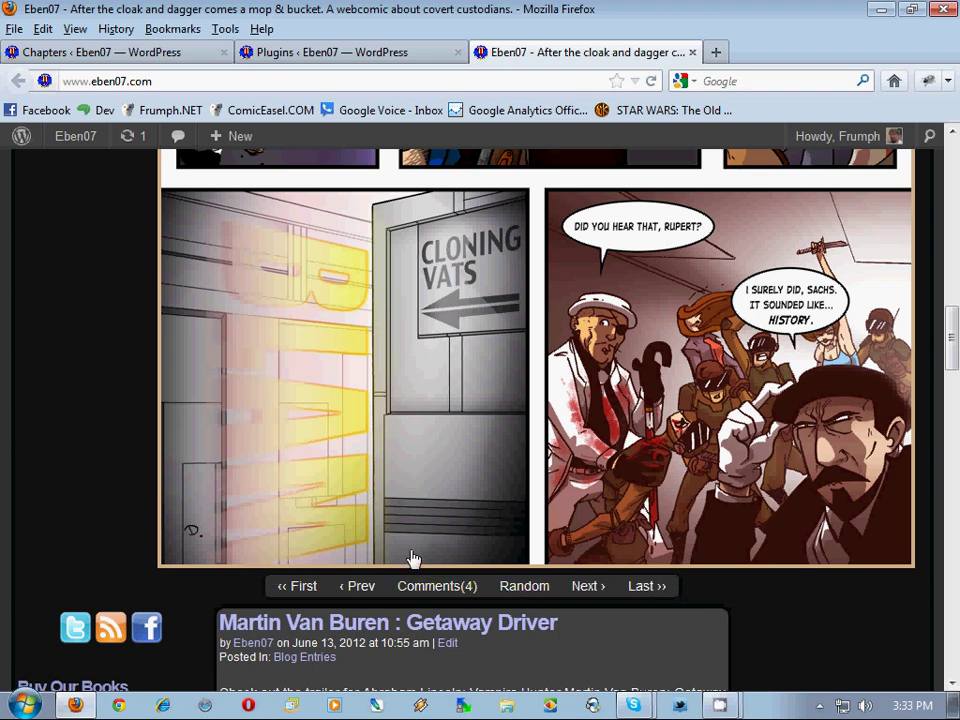
pyautogui.scroll(10, 413, 558)
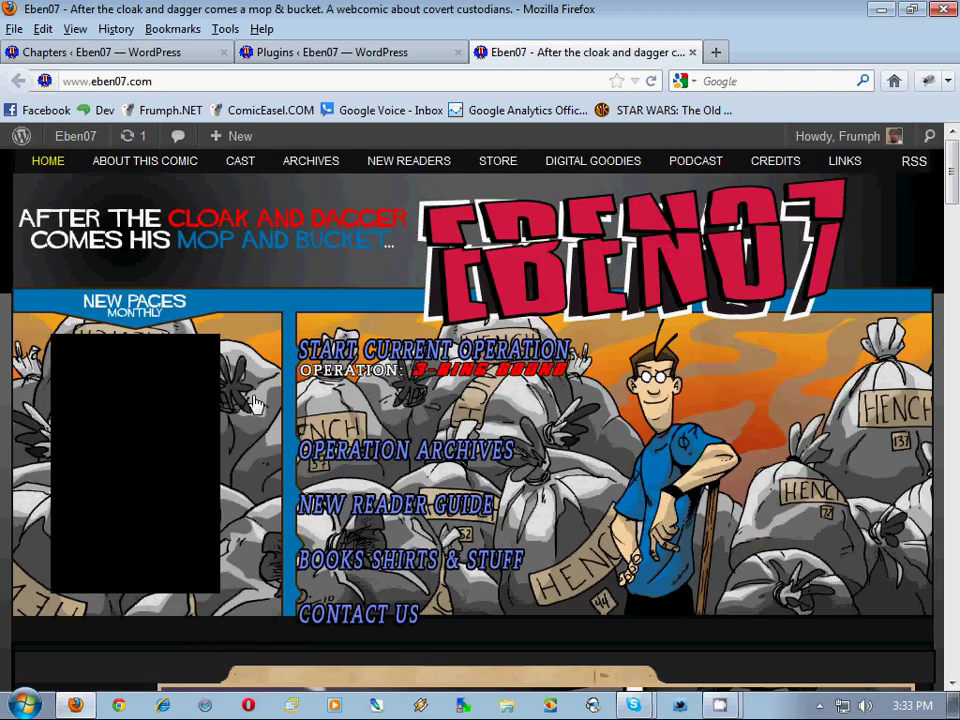
pyautogui.scroll(-3, 253, 402)
pyautogui.scroll(3, 253, 402)
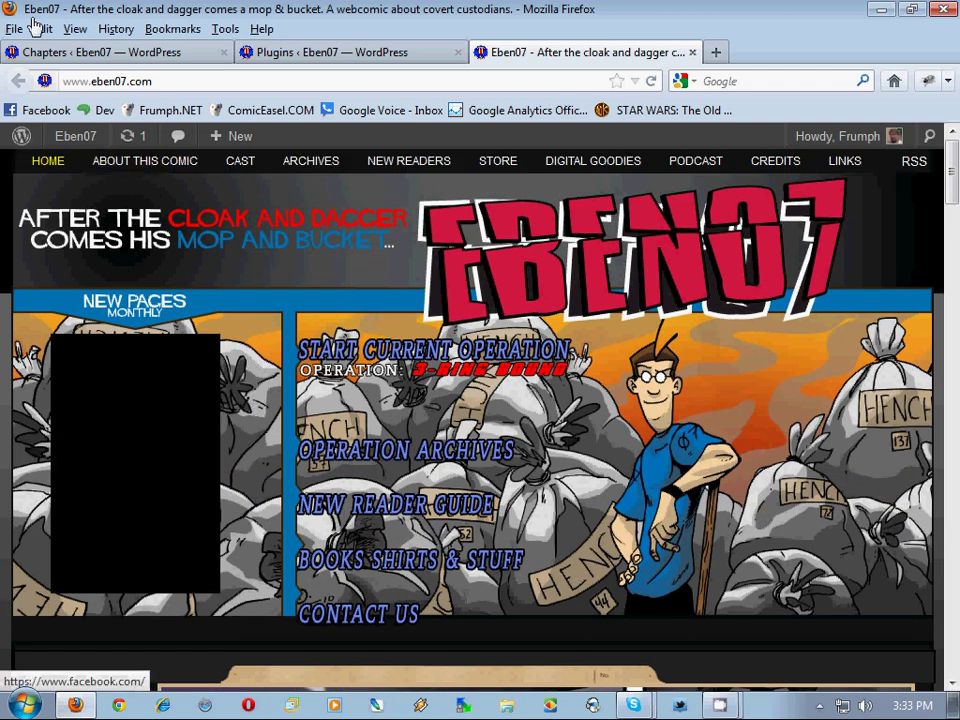
pyautogui.click(692, 53)
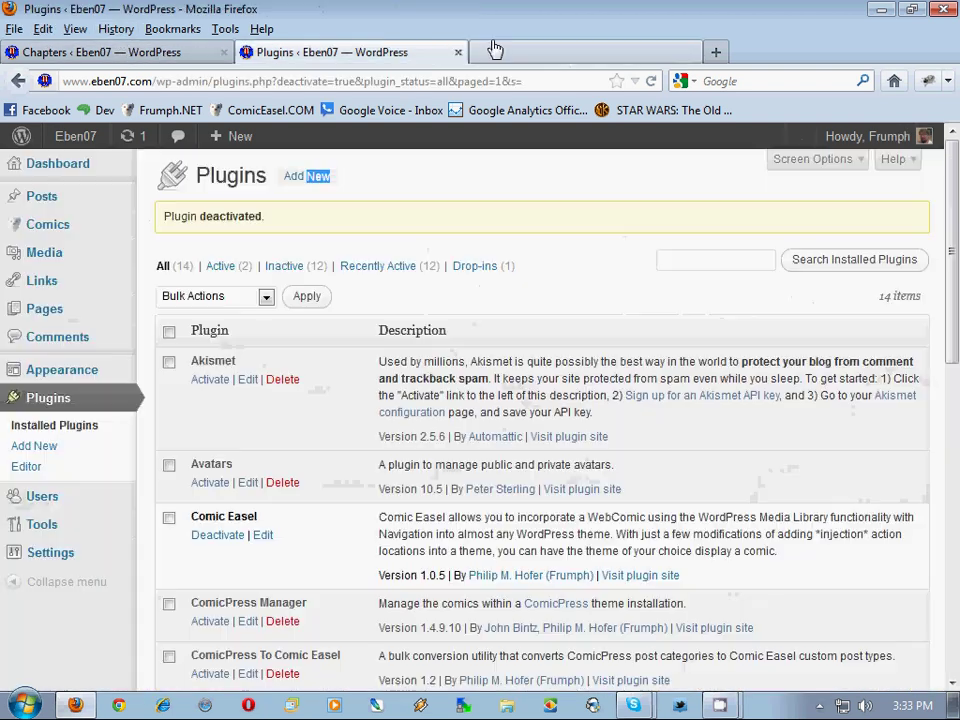
# Step: Search the theme installer for "Easel" and install the Easel theme by Frumph
pyautogui.moveTo(62, 371)
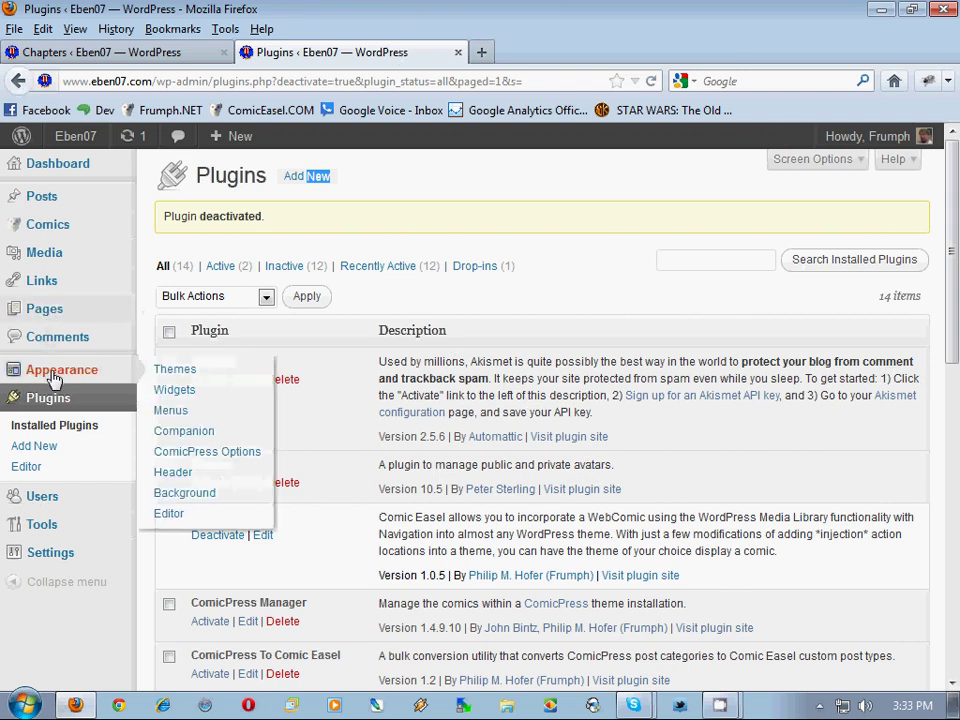
pyautogui.click(178, 372)
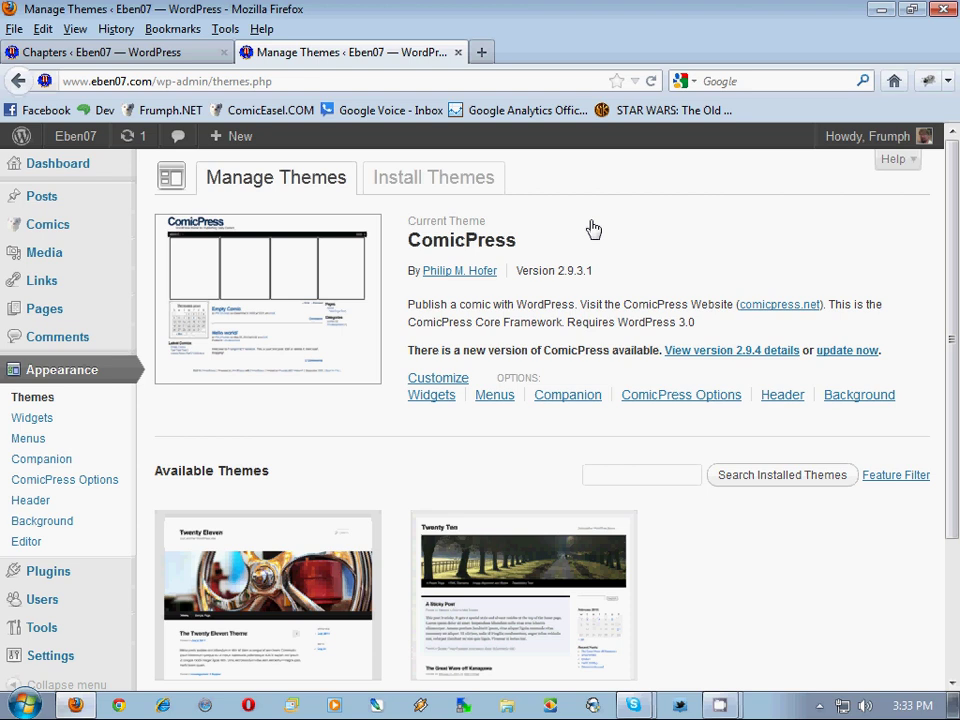
pyautogui.click(490, 182)
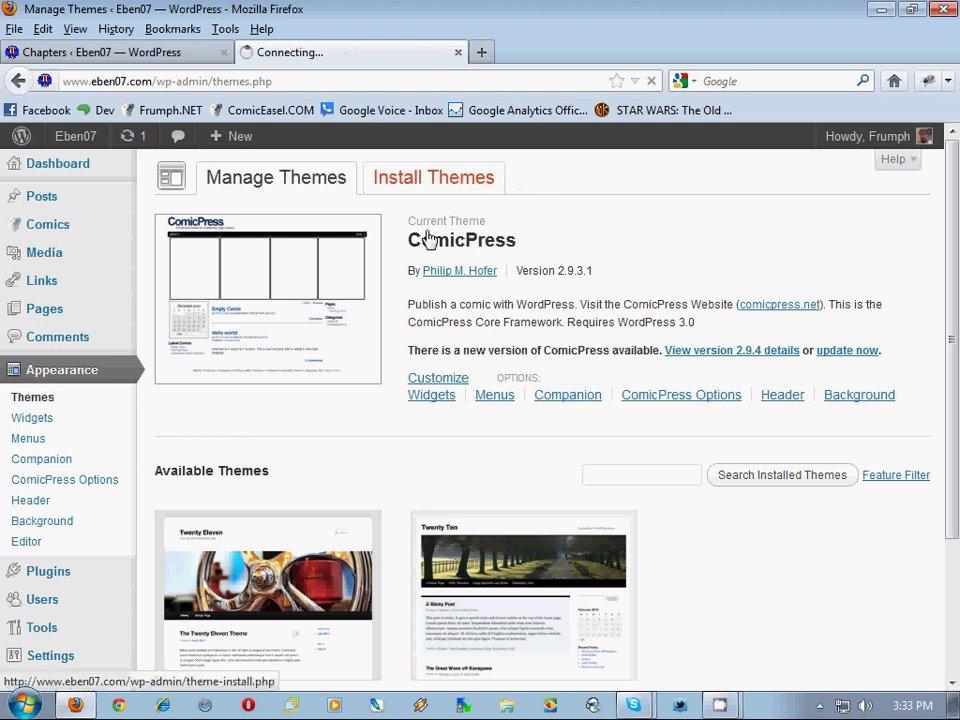
pyautogui.click(284, 274)
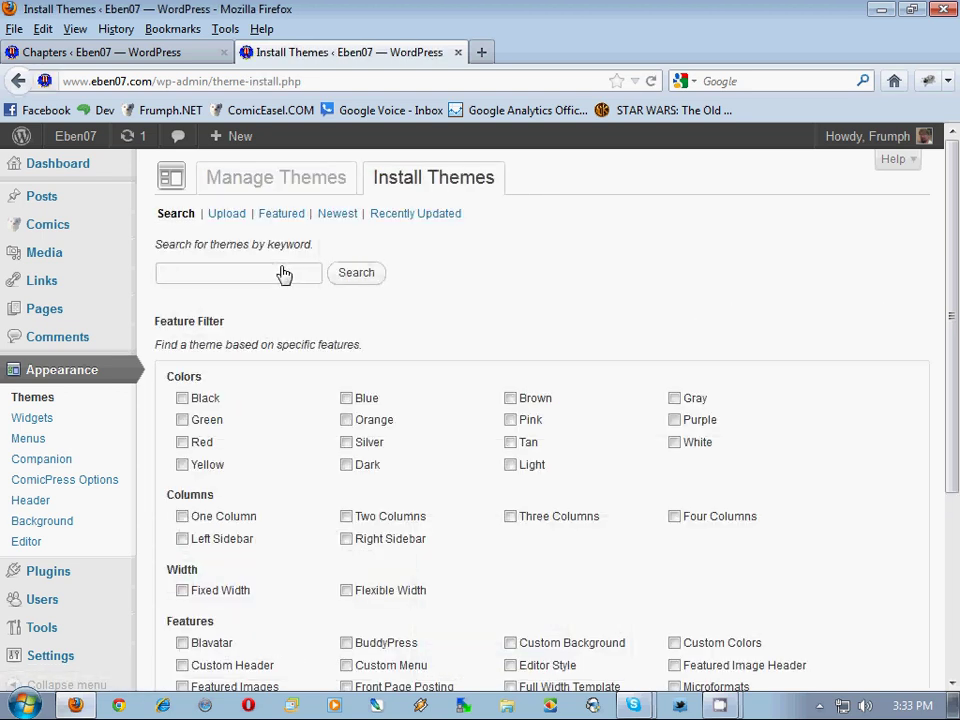
pyautogui.write('Easel')
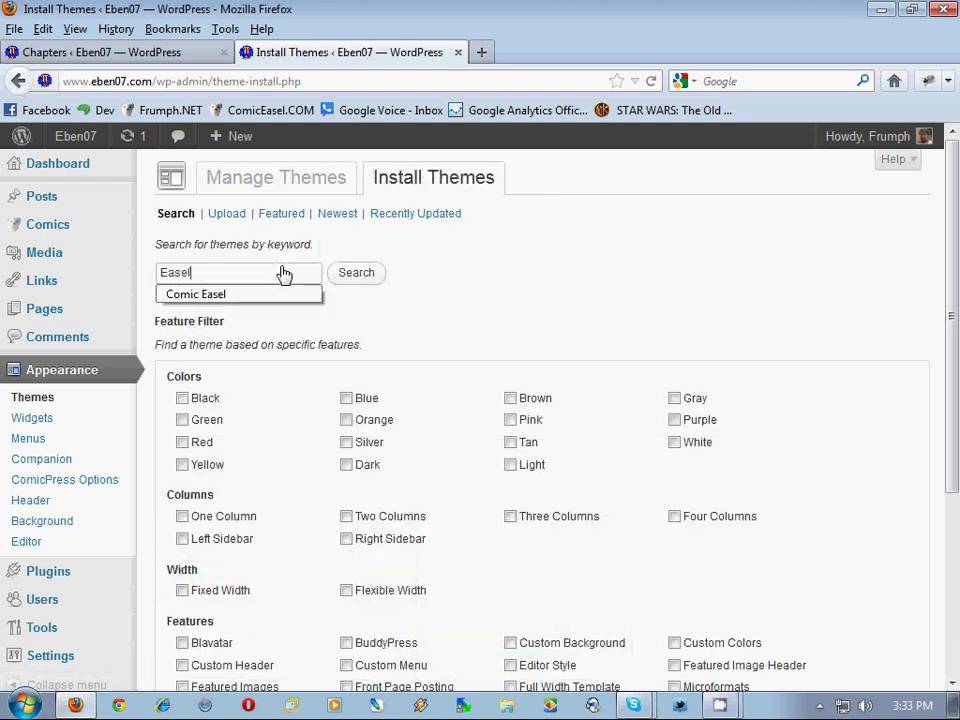
pyautogui.click(373, 283)
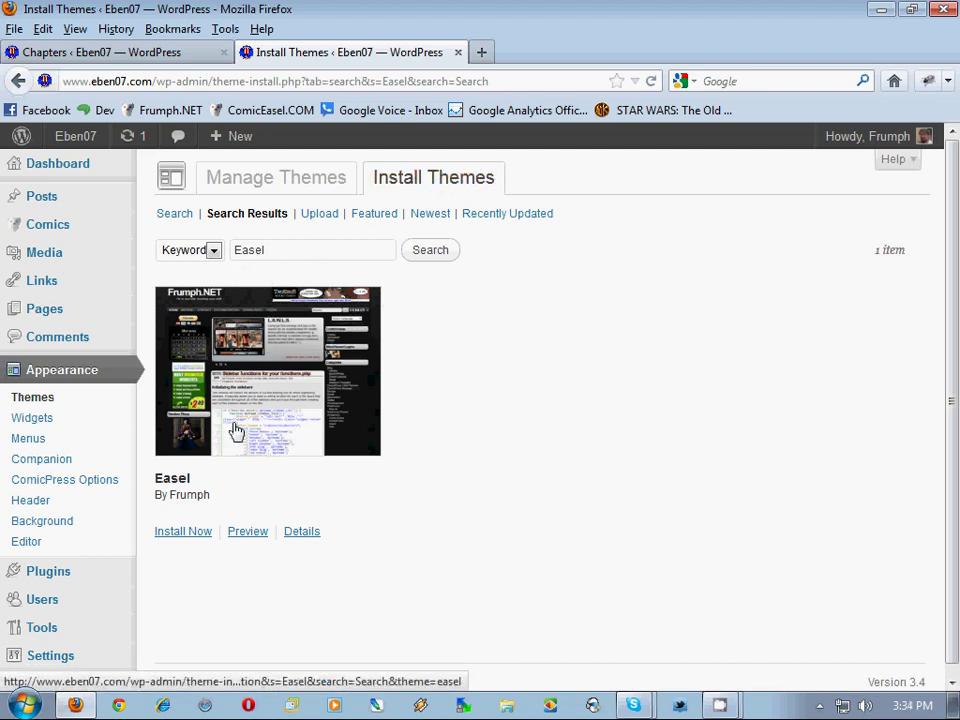
pyautogui.click(194, 532)
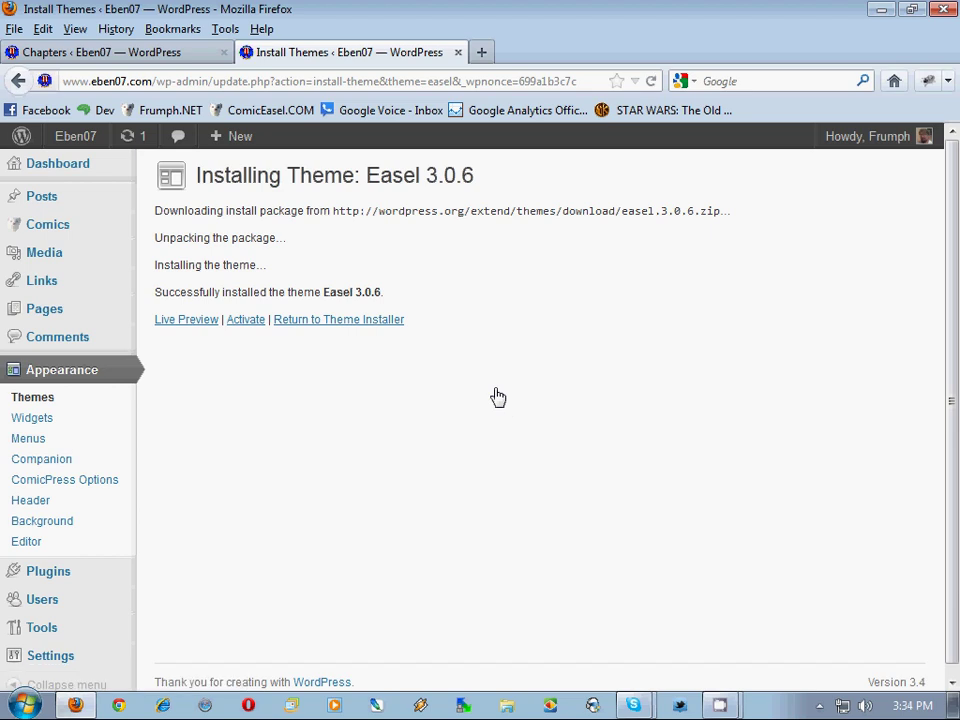
# Step: Activate the newly installed Easel theme, dismiss the saving-widgets notice and open the Easel options
pyautogui.click(241, 320)
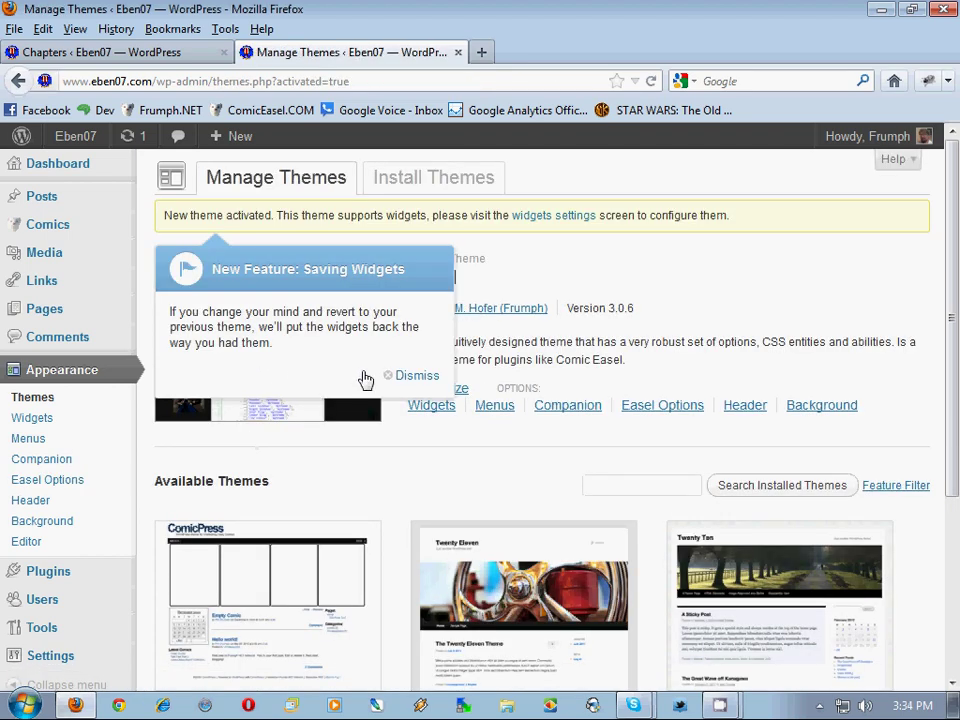
pyautogui.click(410, 378)
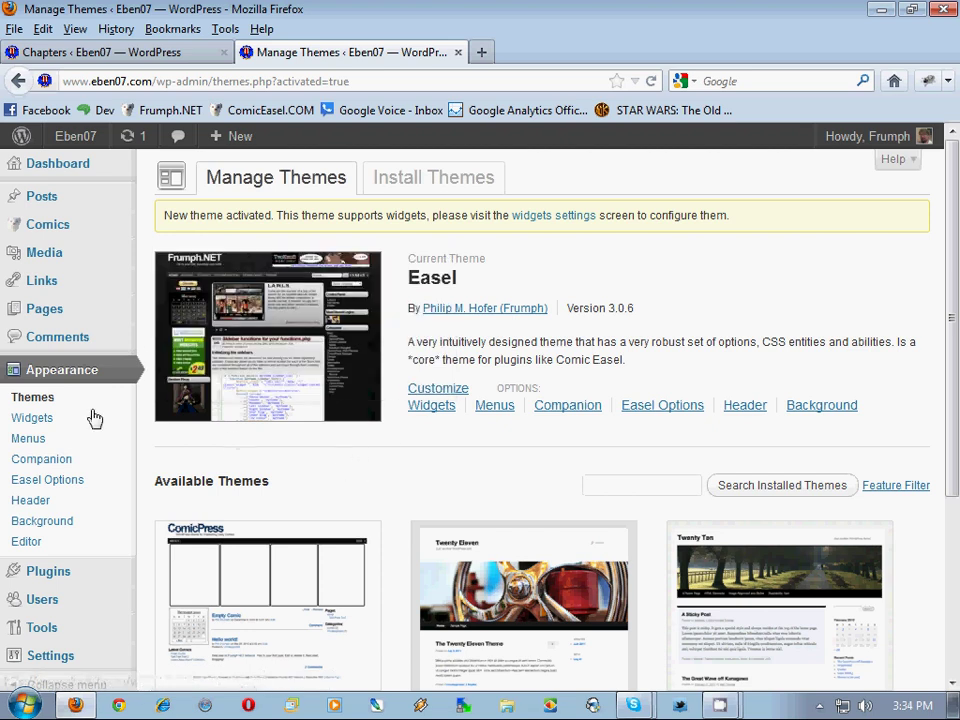
pyautogui.click(54, 484)
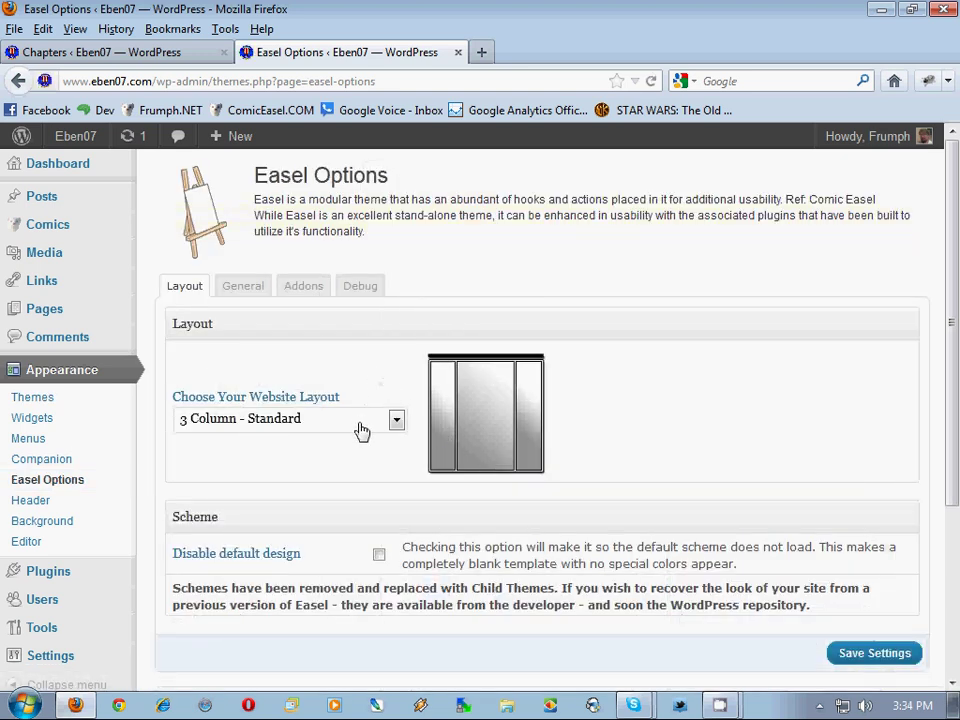
# Step: Review the available website layouts, keep 3 Column - Standard, and look over the Scheme settings
pyautogui.click(362, 430)
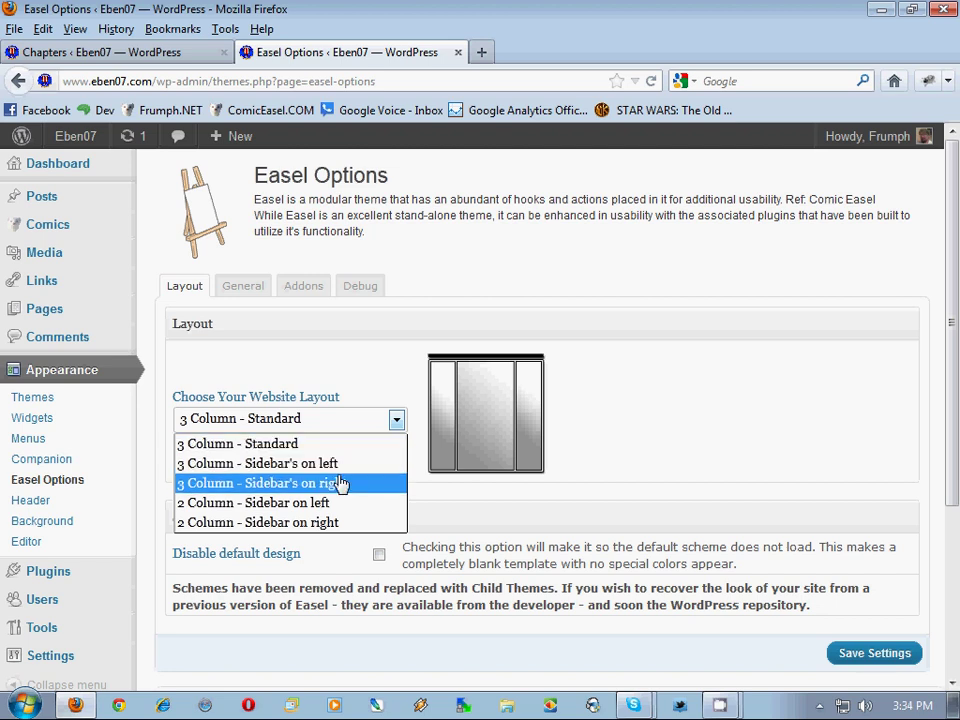
pyautogui.click(344, 445)
pyautogui.doubleClick(360, 338)
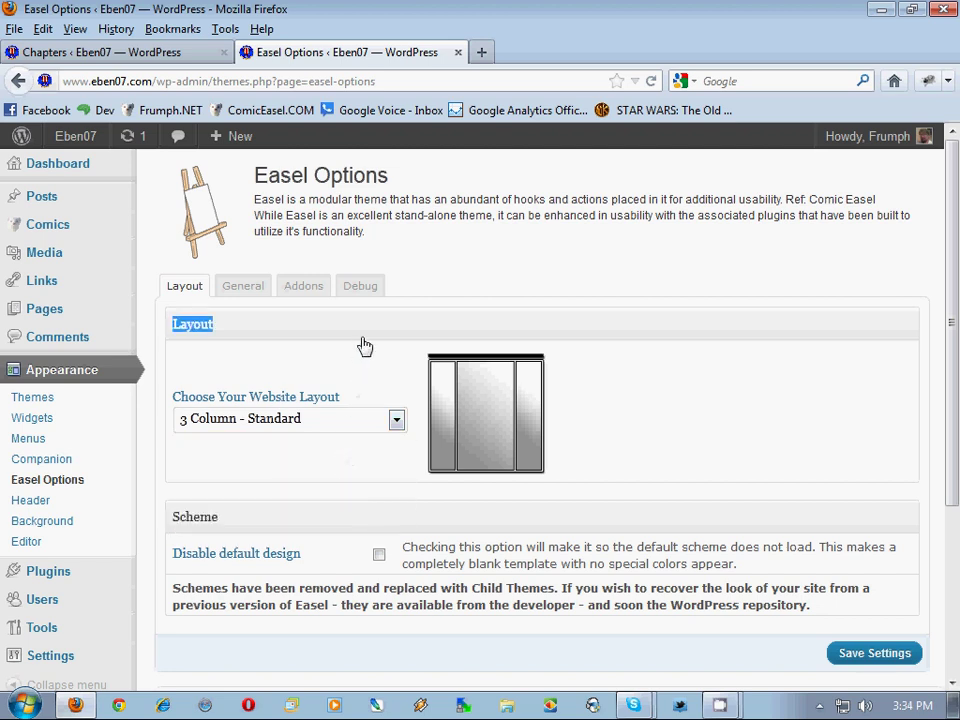
pyautogui.click(364, 345)
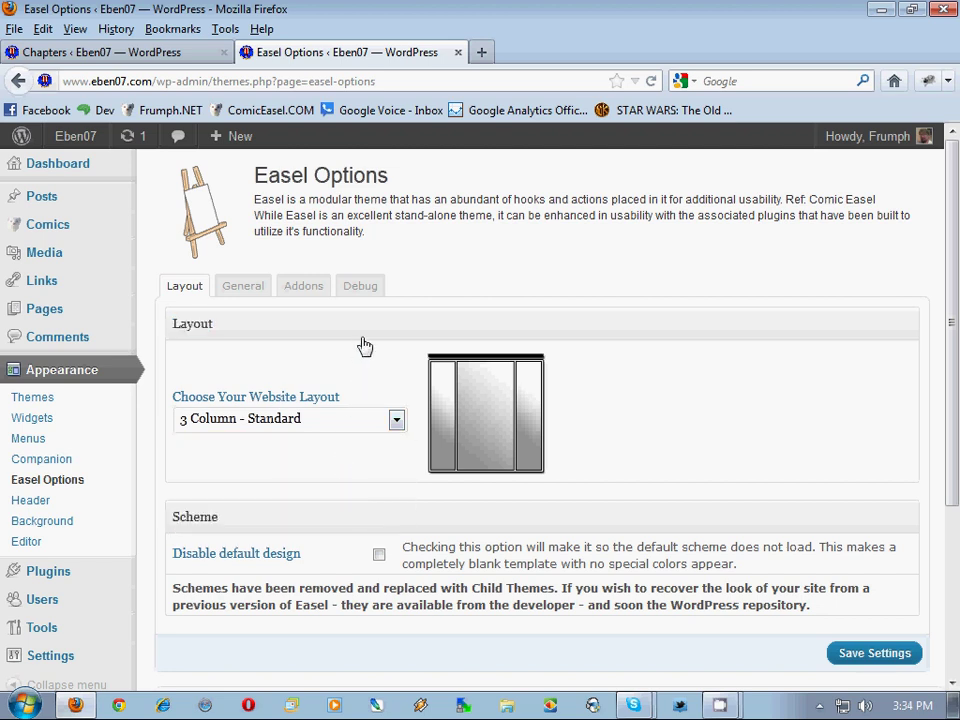
pyautogui.scroll(-2, 364, 345)
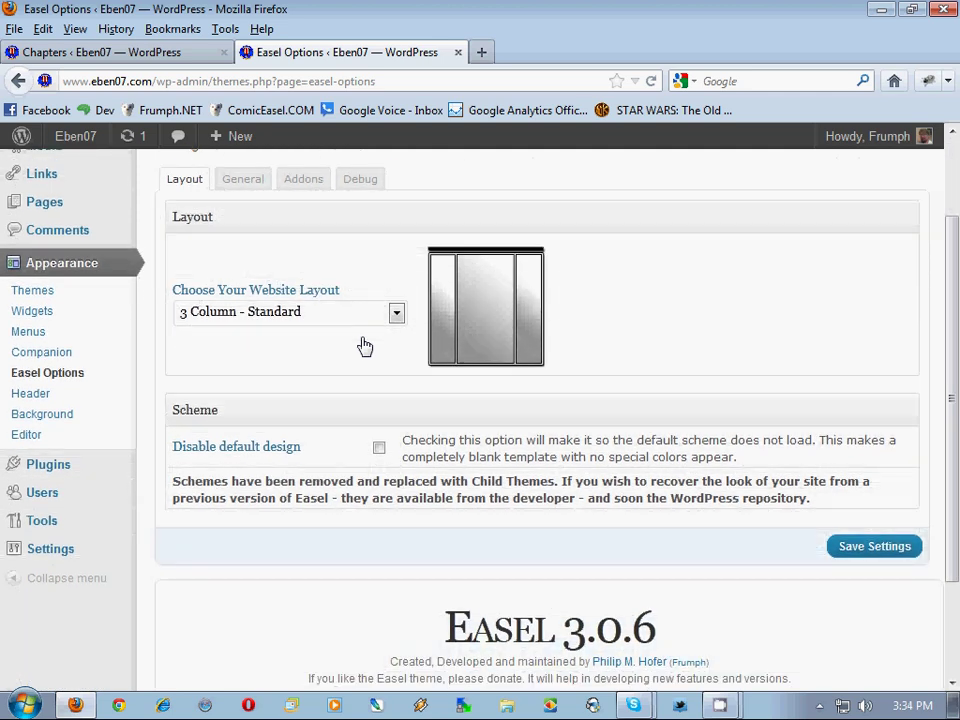
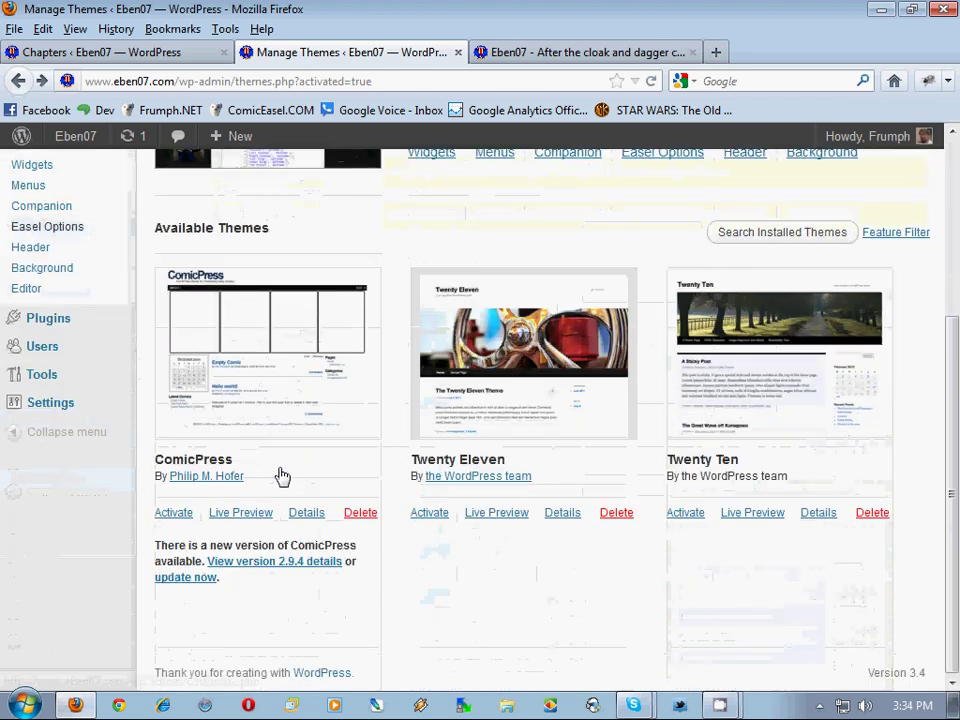
# Step: Return from the theme list to the Easel options, enable Disable default design and save the settings
pyautogui.scroll(-2, 278, 476)
pyautogui.scroll(2, 278, 476)
pyautogui.click(72, 480)
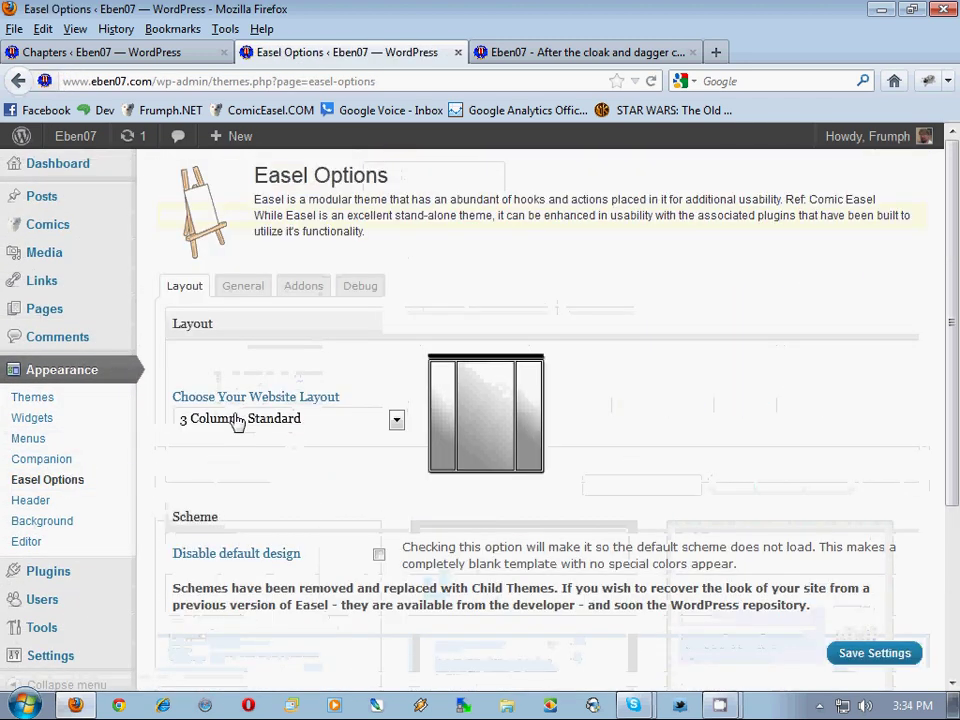
pyautogui.scroll(-2, 240, 430)
pyautogui.click(252, 446)
pyautogui.click(900, 546)
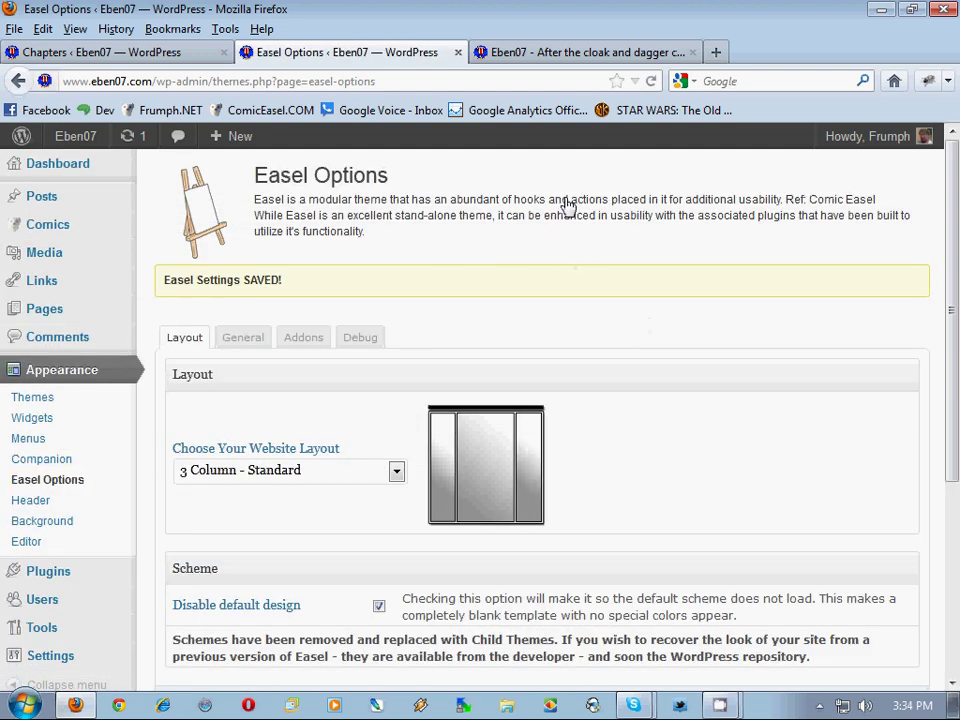
# Step: Open the Companion CSS override editor, then reload the Eben07 front page and examine its header, menu, comic and comic navigation
pyautogui.click(38, 462)
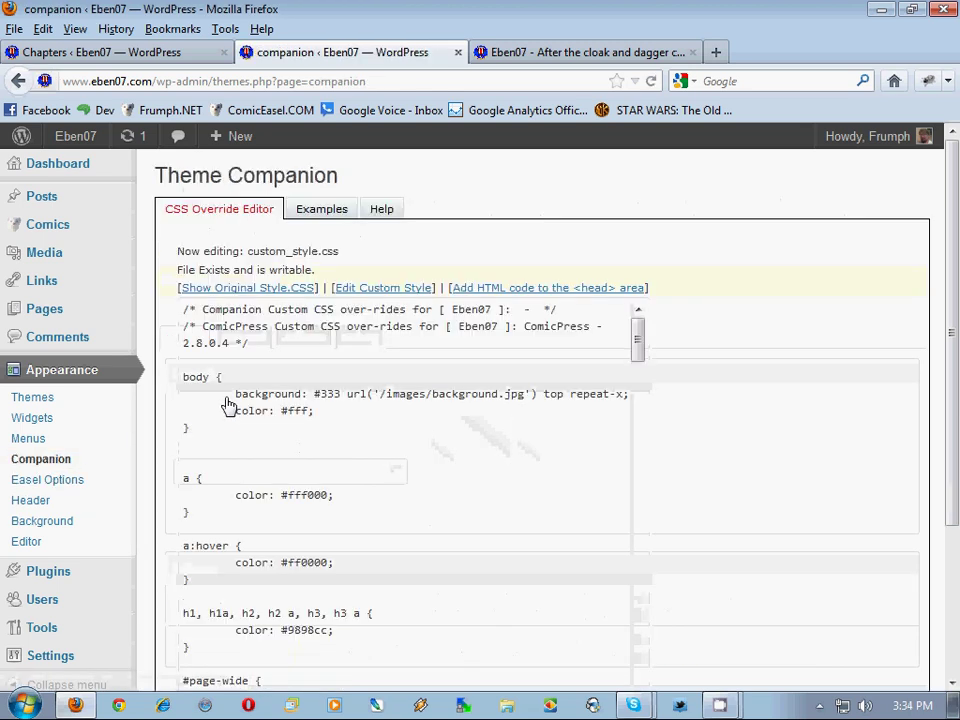
pyautogui.click(527, 56)
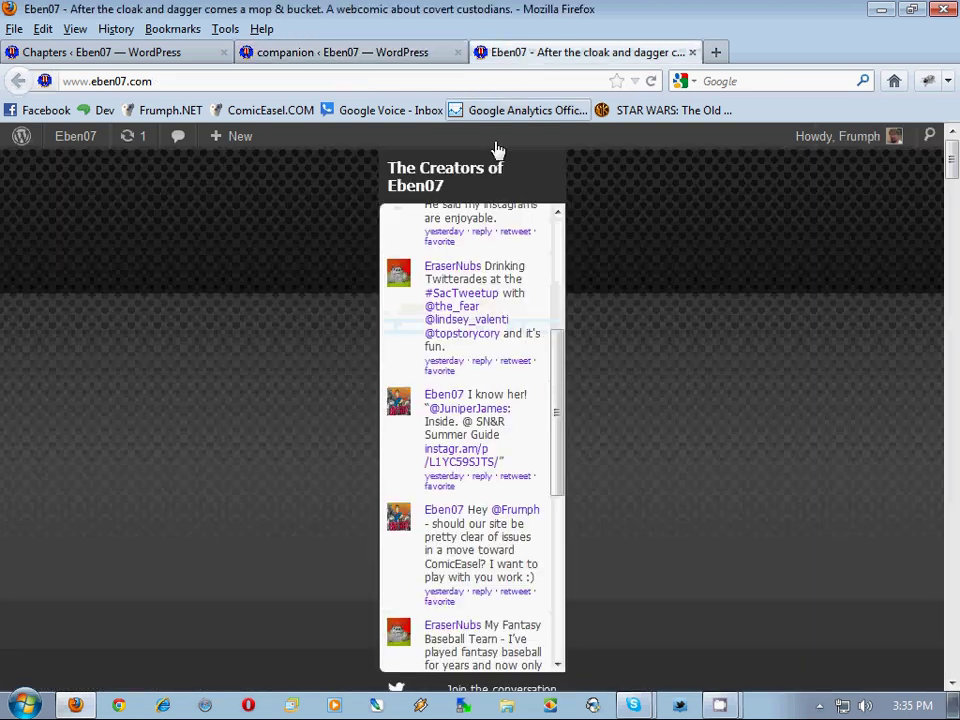
pyautogui.press('F5')
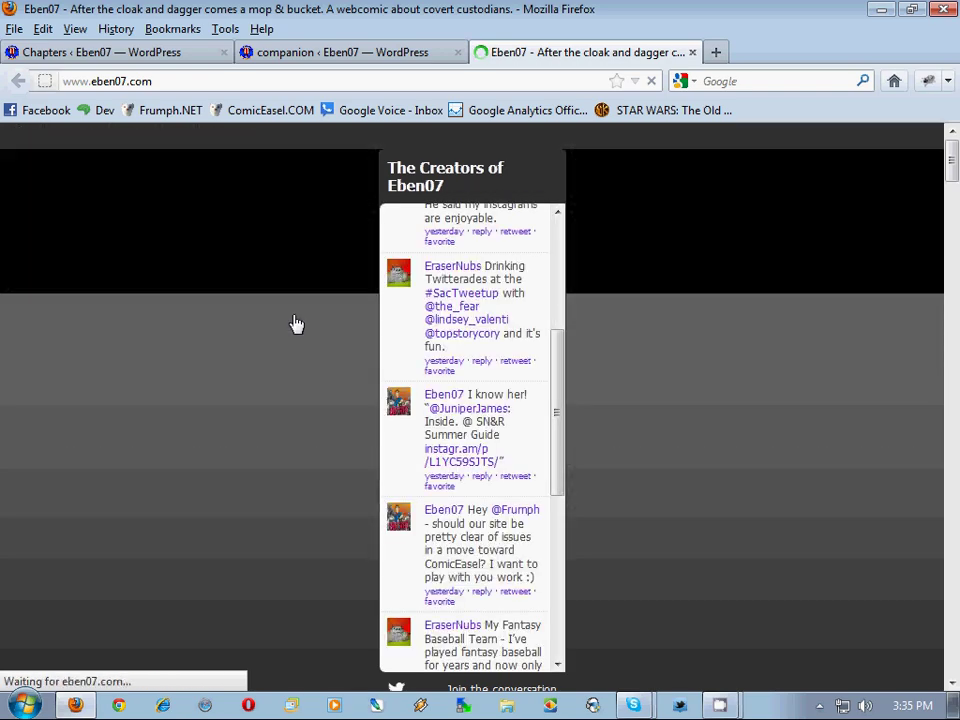
pyautogui.scroll(-15, 296, 325)
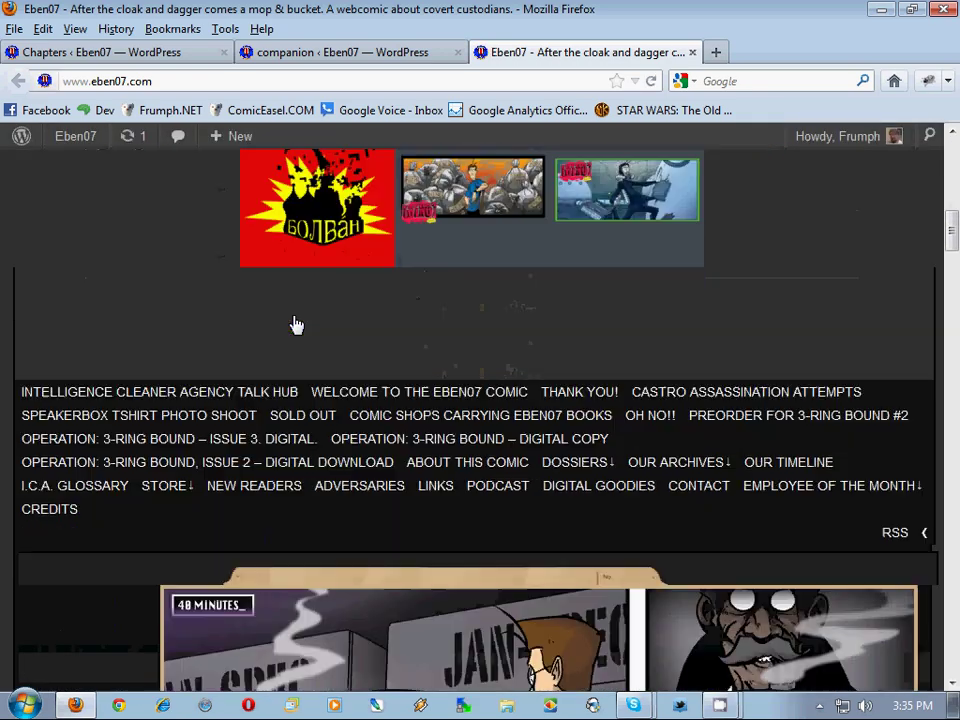
pyautogui.scroll(-15, 296, 325)
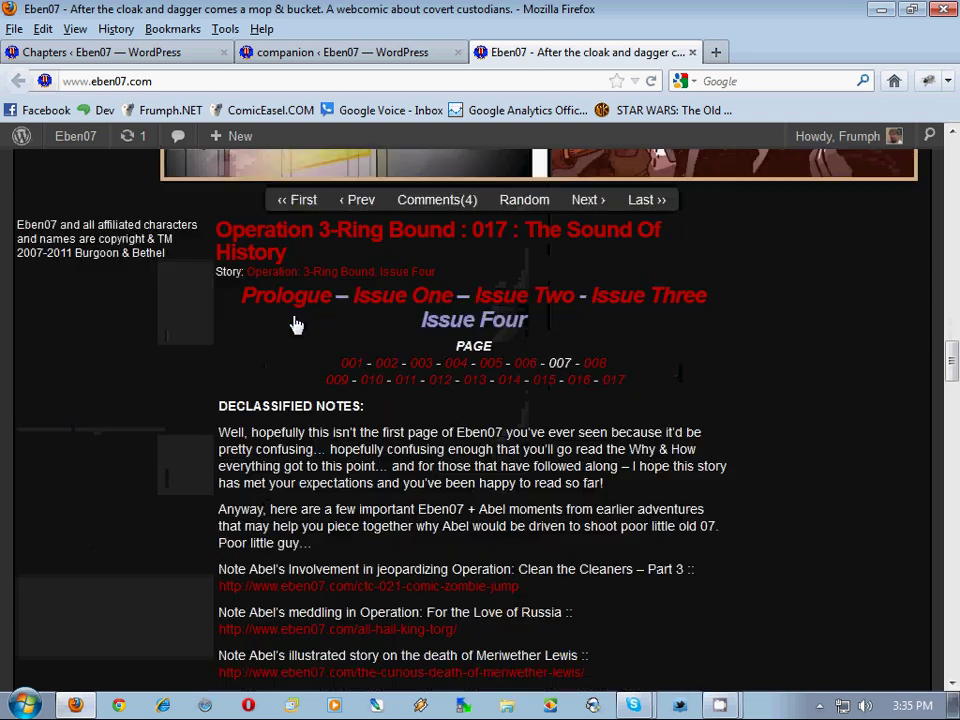
pyautogui.scroll(10, 296, 325)
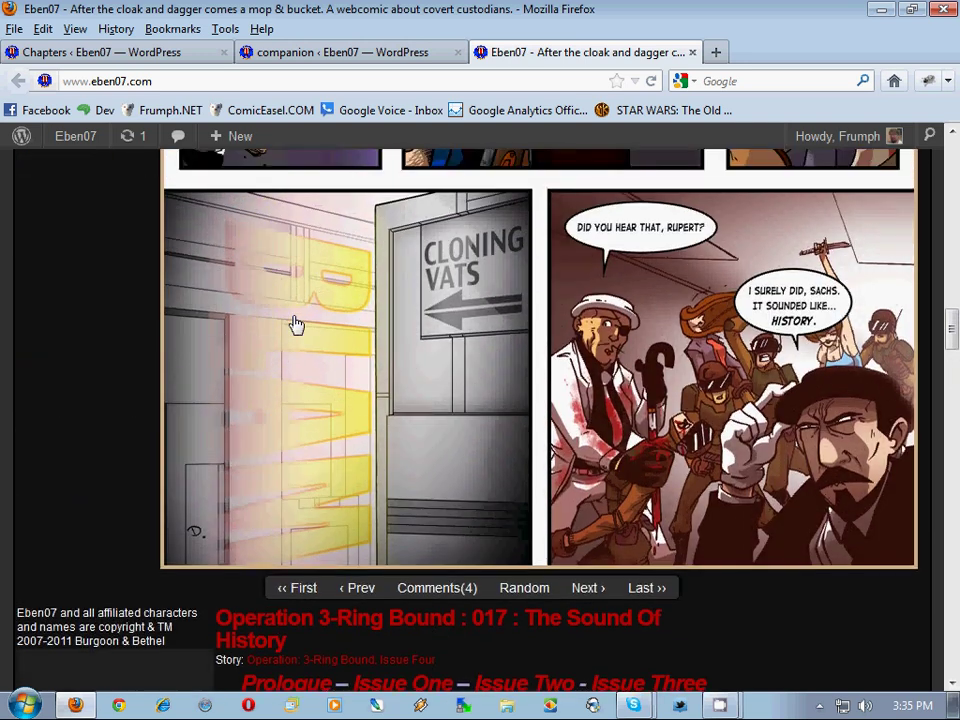
pyautogui.scroll(-2, 296, 325)
pyautogui.scroll(-8, 296, 325)
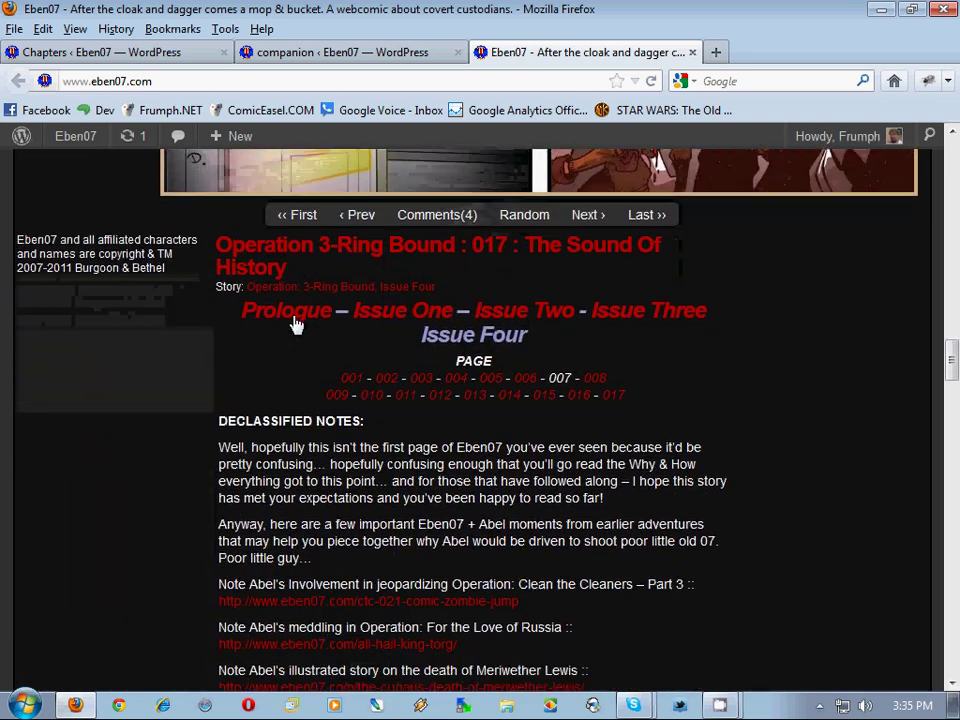
# Step: Examine the blog posts, page links and sidebar content further down the Eben07 front page, and return to its header
pyautogui.scroll(-15, 296, 325)
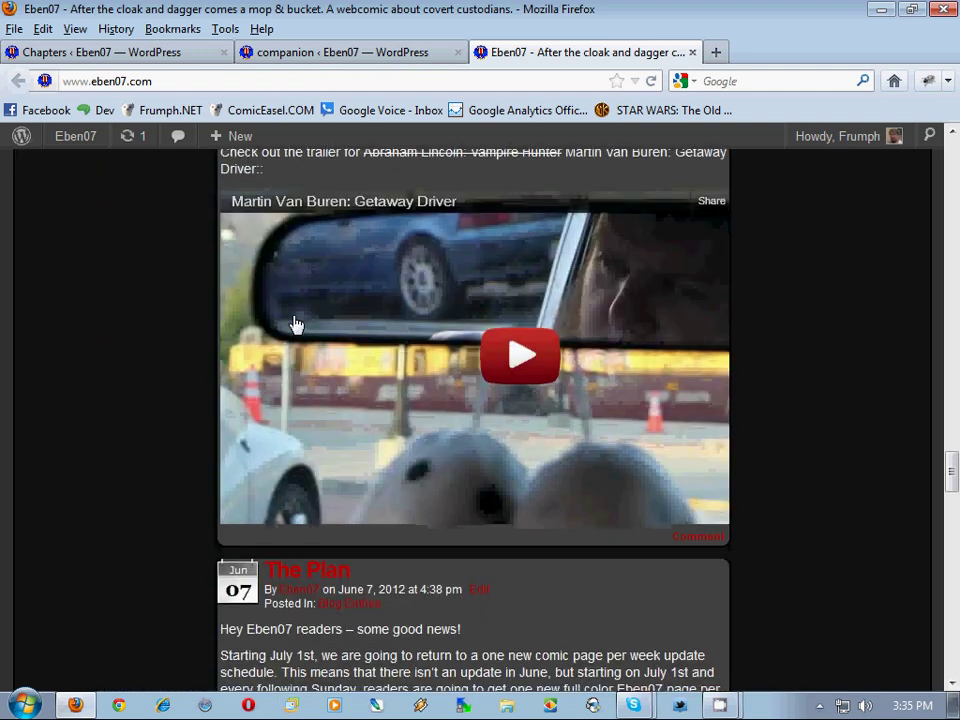
pyautogui.scroll(-20, 296, 325)
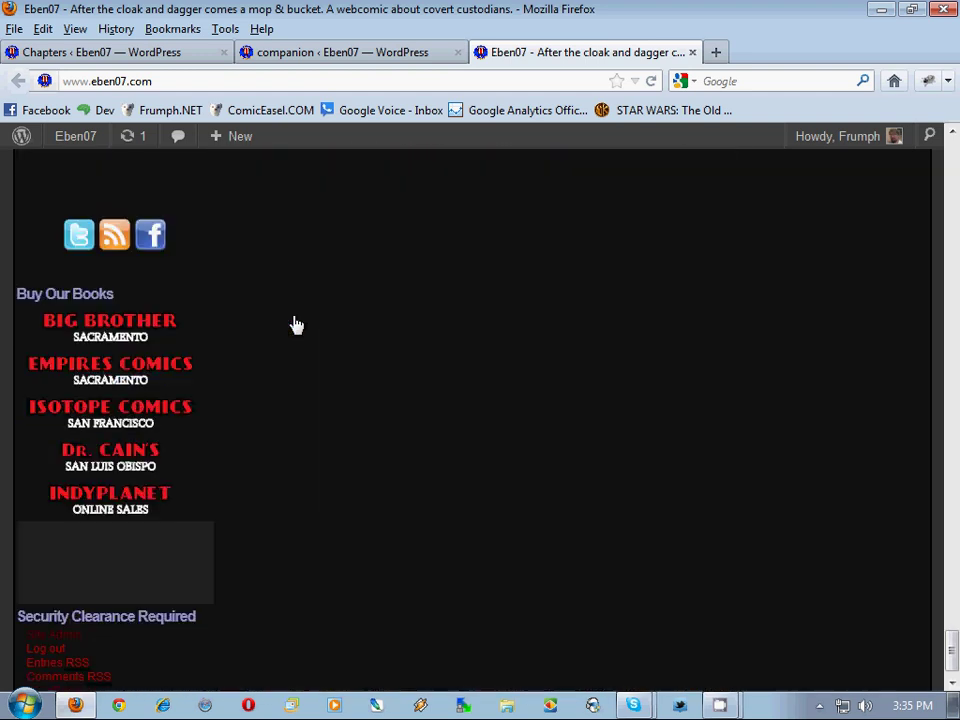
pyautogui.scroll(10, 296, 325)
pyautogui.scroll(-1, 227, 379)
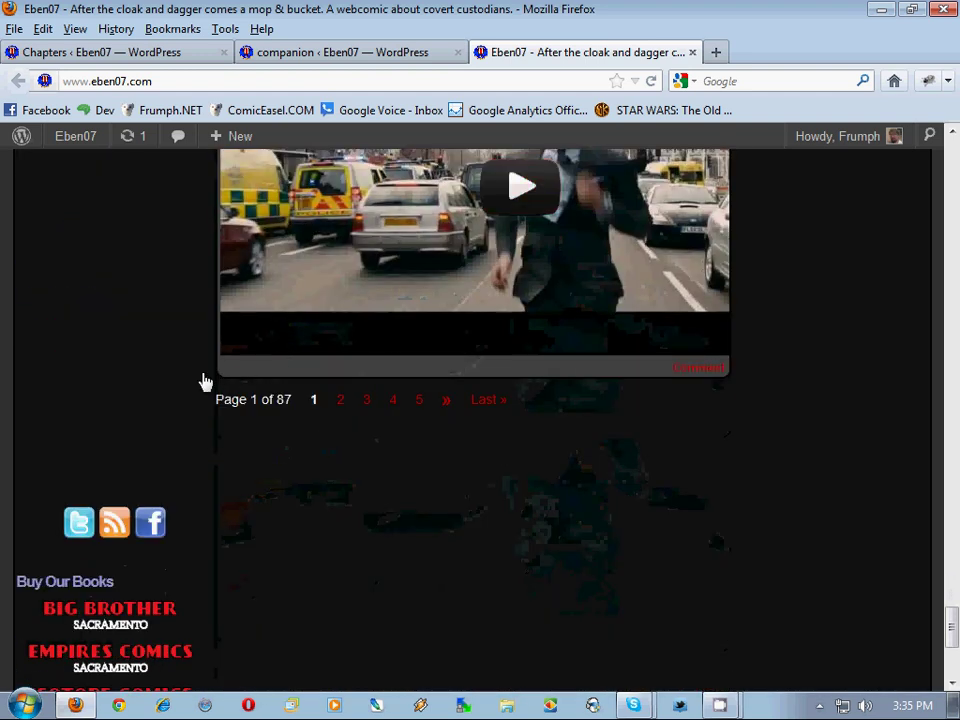
pyautogui.scroll(20, 670, 398)
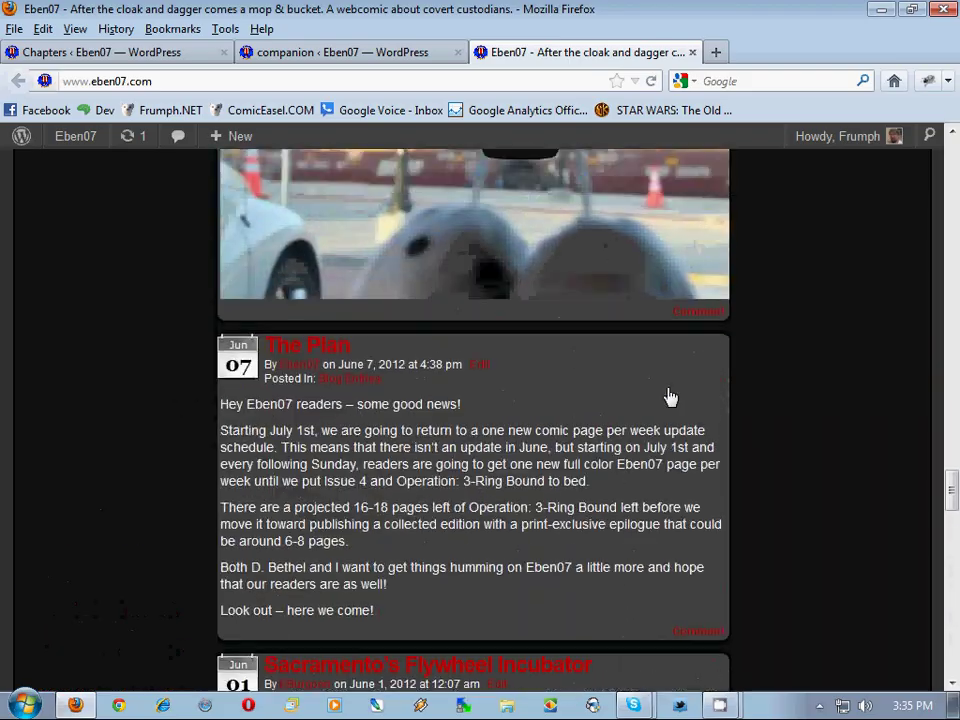
pyautogui.scroll(15, 670, 398)
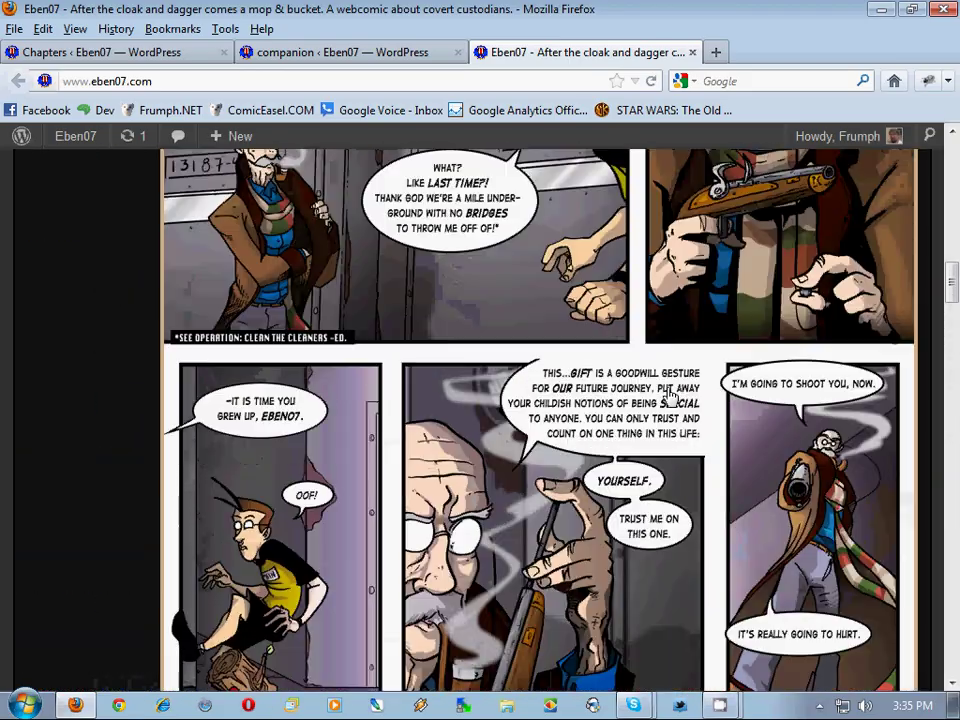
pyautogui.scroll(6, 670, 398)
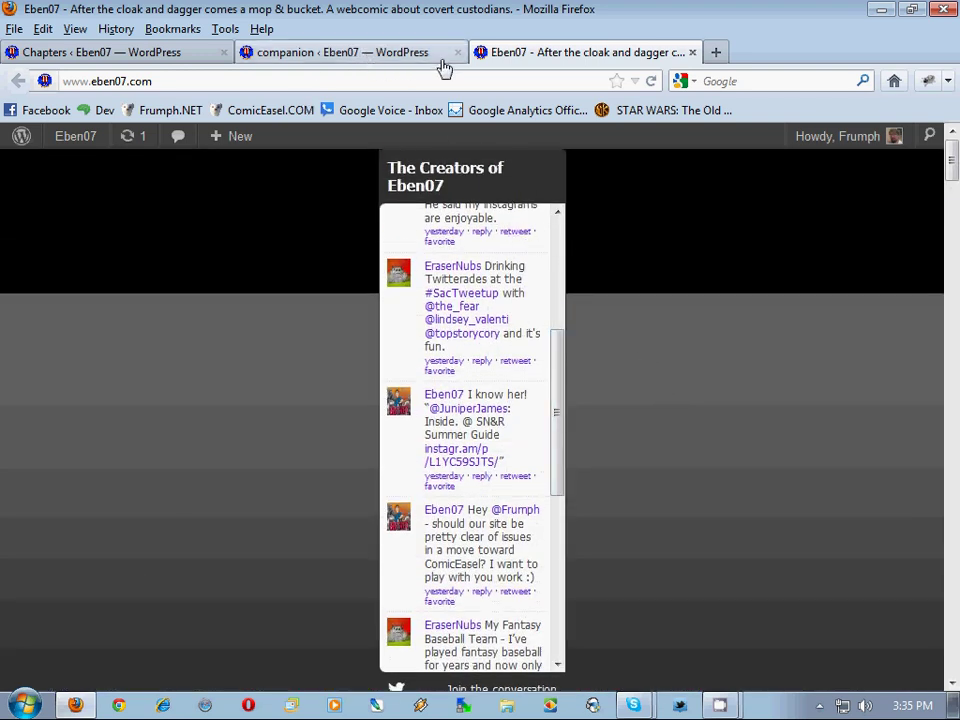
# Step: Close the Companion page, open the Widgets page in place of the Chapters list and collapse Available Widgets
pyautogui.click(368, 62)
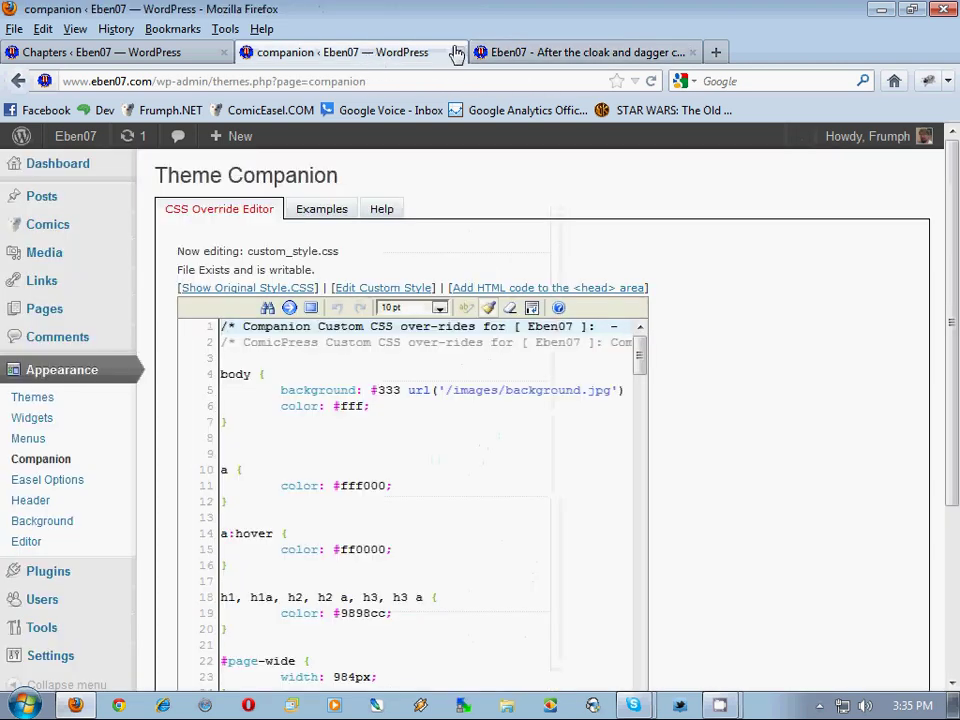
pyautogui.click(457, 52)
pyautogui.click(166, 58)
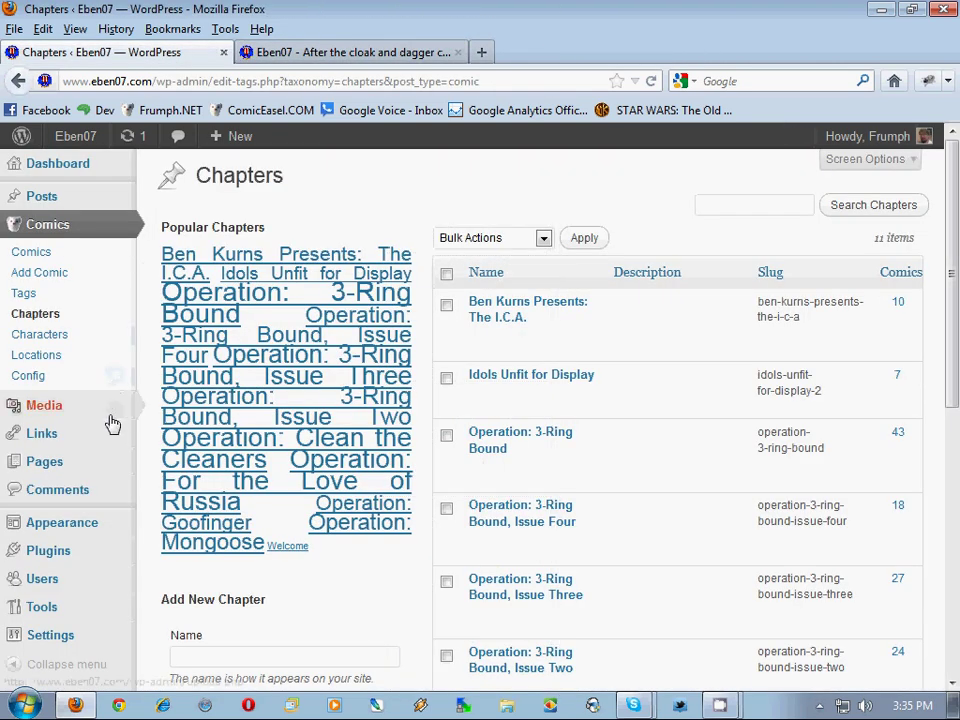
pyautogui.moveTo(106, 520)
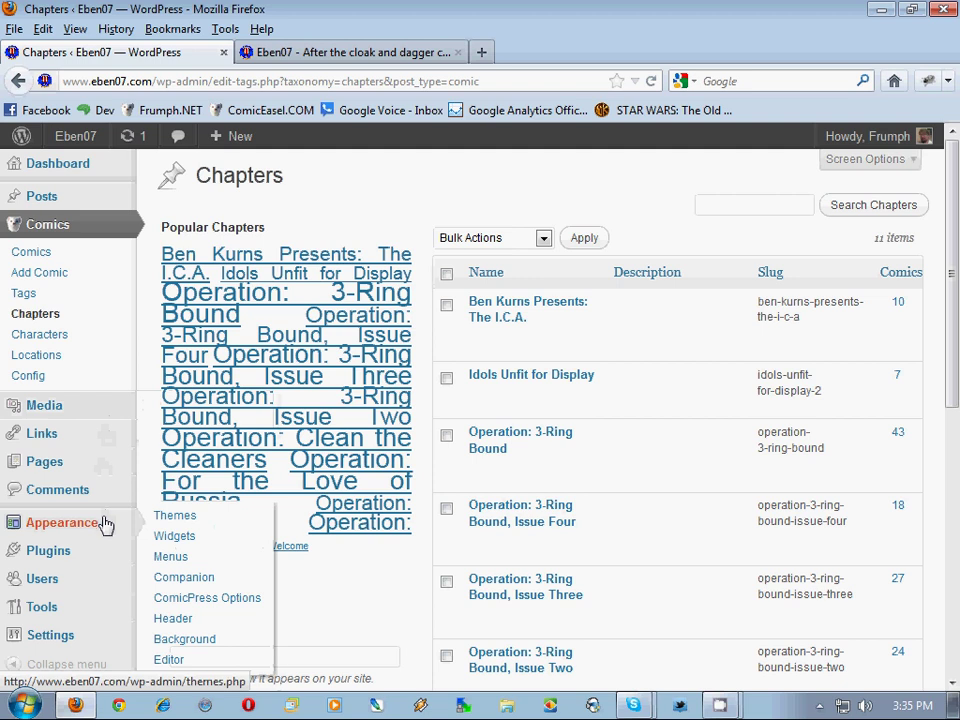
pyautogui.click(188, 545)
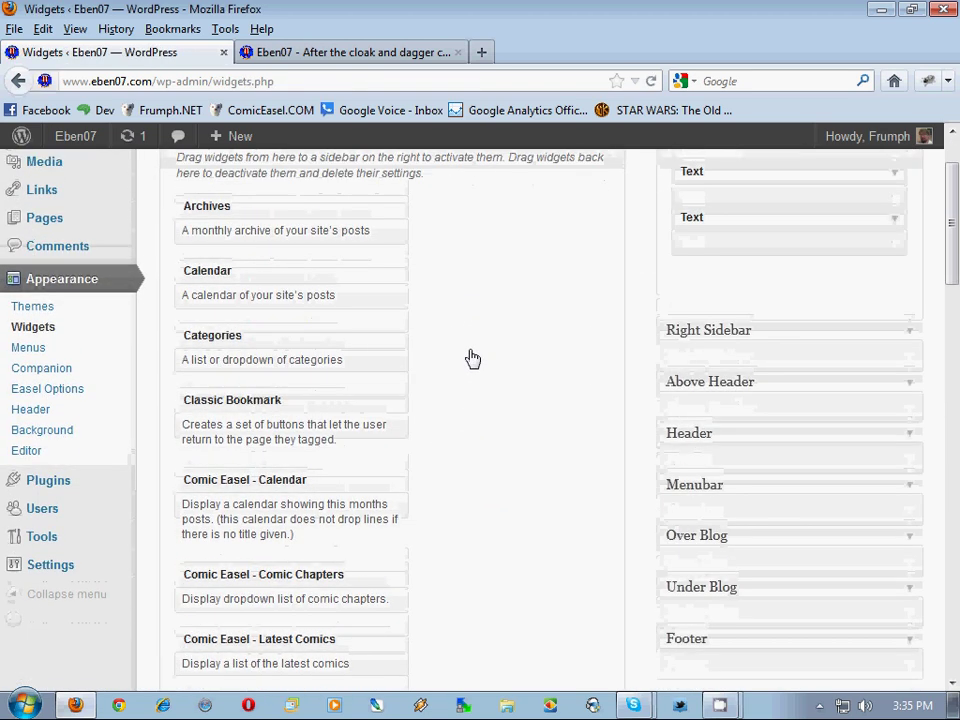
pyautogui.click(606, 222)
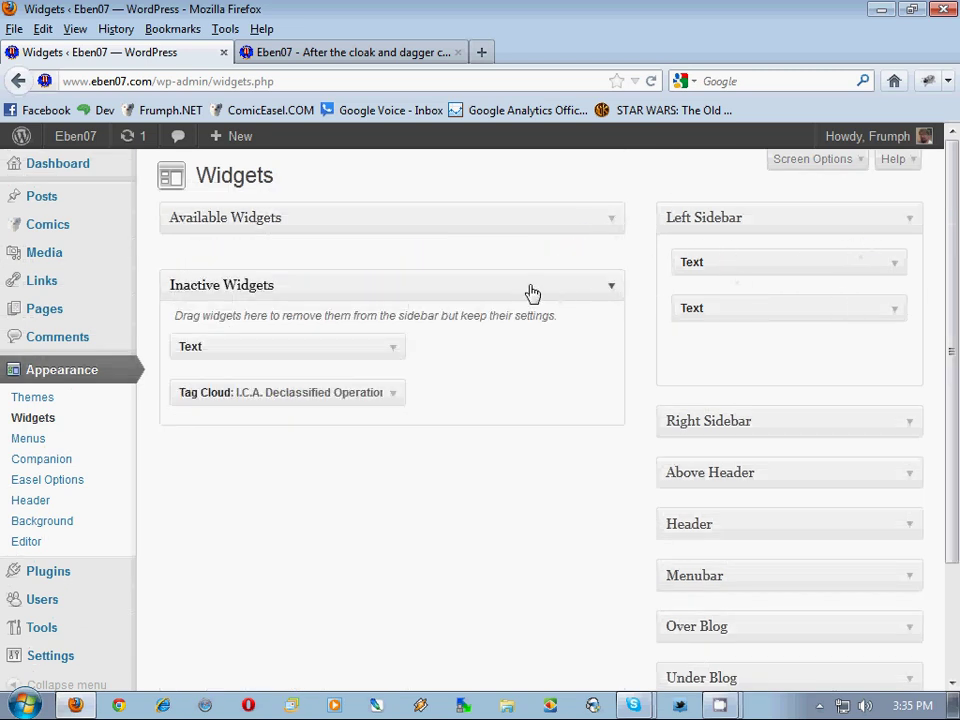
# Step: Expand the Right Sidebar and Above Header widget areas and review the widgets they contain
pyautogui.scroll(-2, 894, 317)
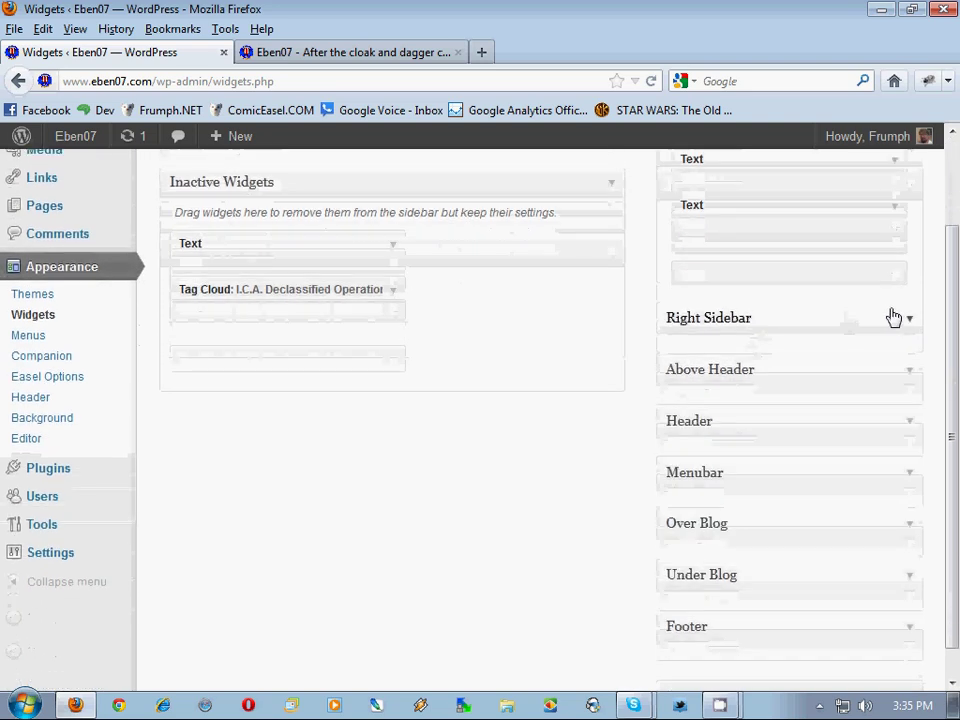
pyautogui.click(908, 316)
pyautogui.scroll(-1, 909, 318)
pyautogui.scroll(-3, 909, 317)
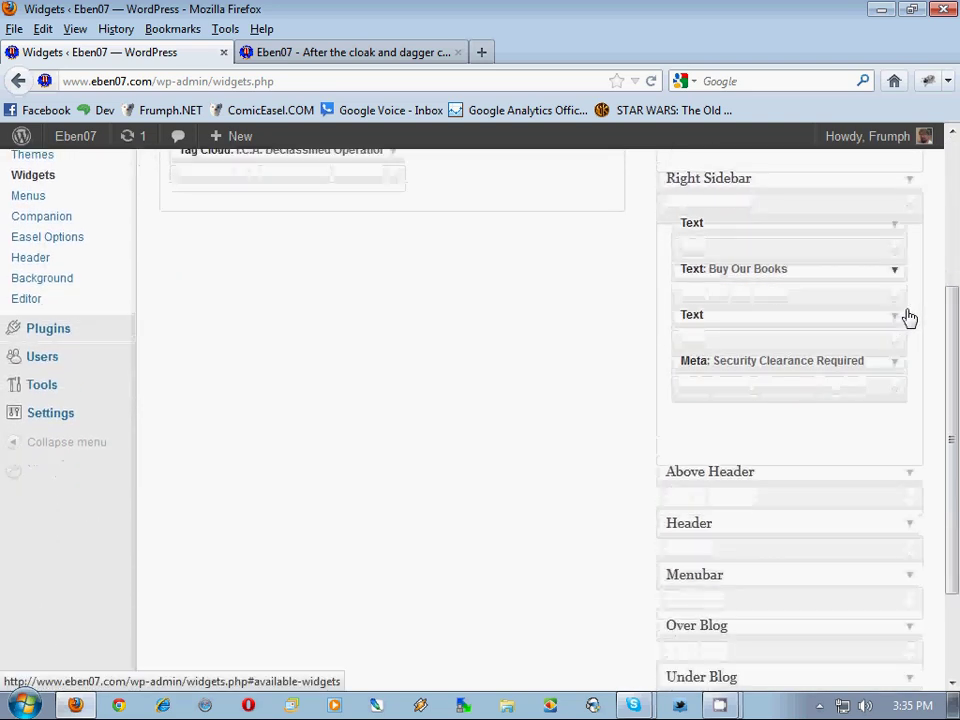
pyautogui.click(909, 392)
pyautogui.scroll(-3, 902, 384)
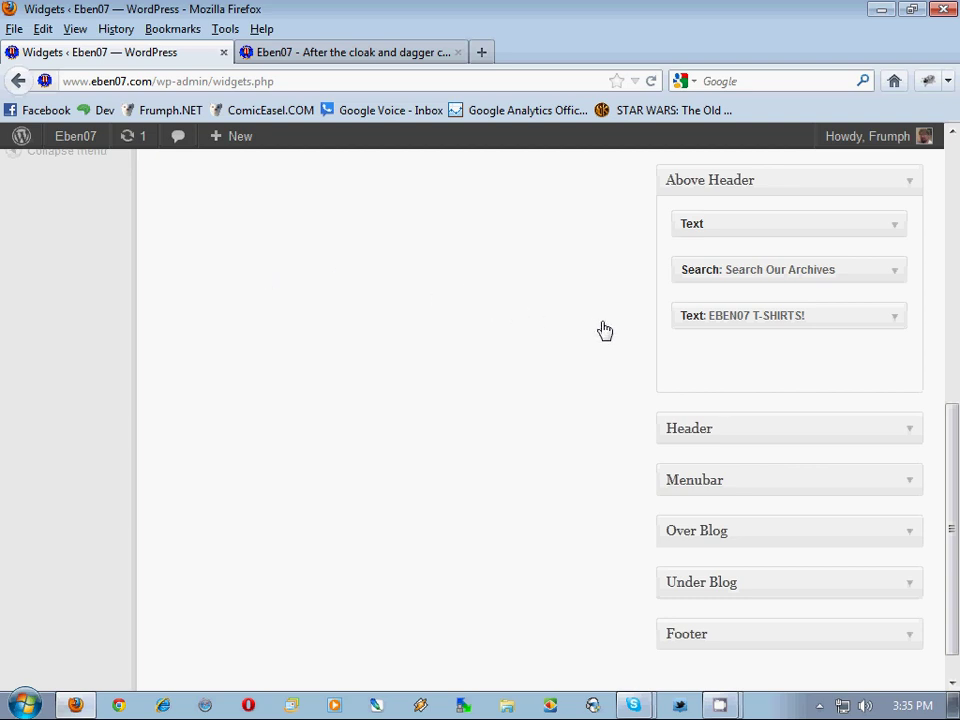
pyautogui.scroll(-1, 910, 366)
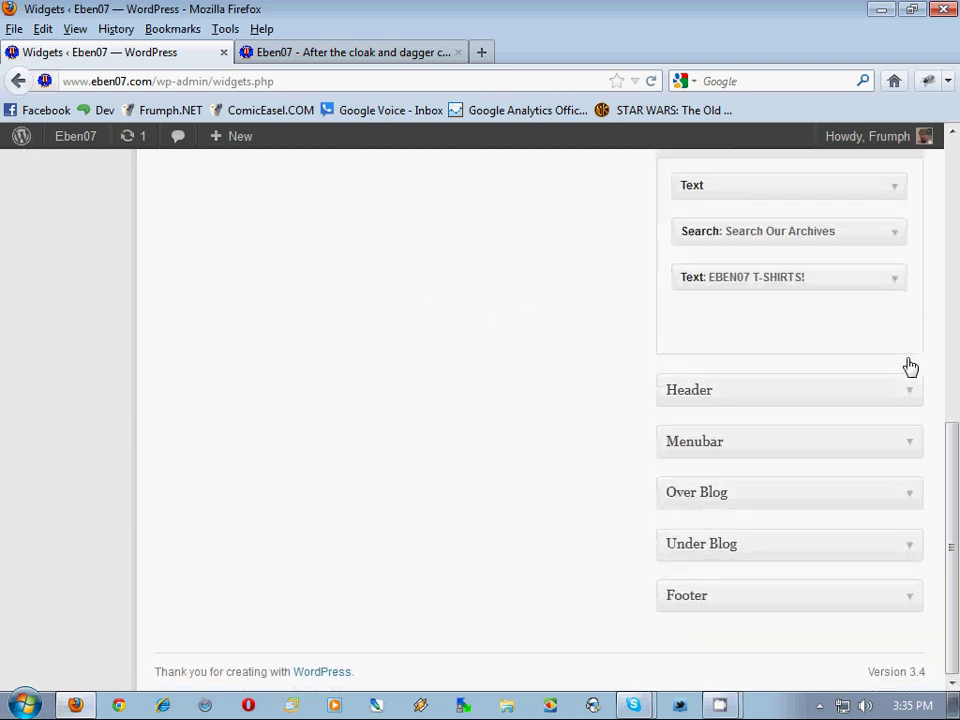
# Step: Check the Header, Menubar, Over Blog and Under Blog widget areas for widgets, collapsing each one again
pyautogui.click(911, 391)
pyautogui.click(911, 391)
pyautogui.click(911, 443)
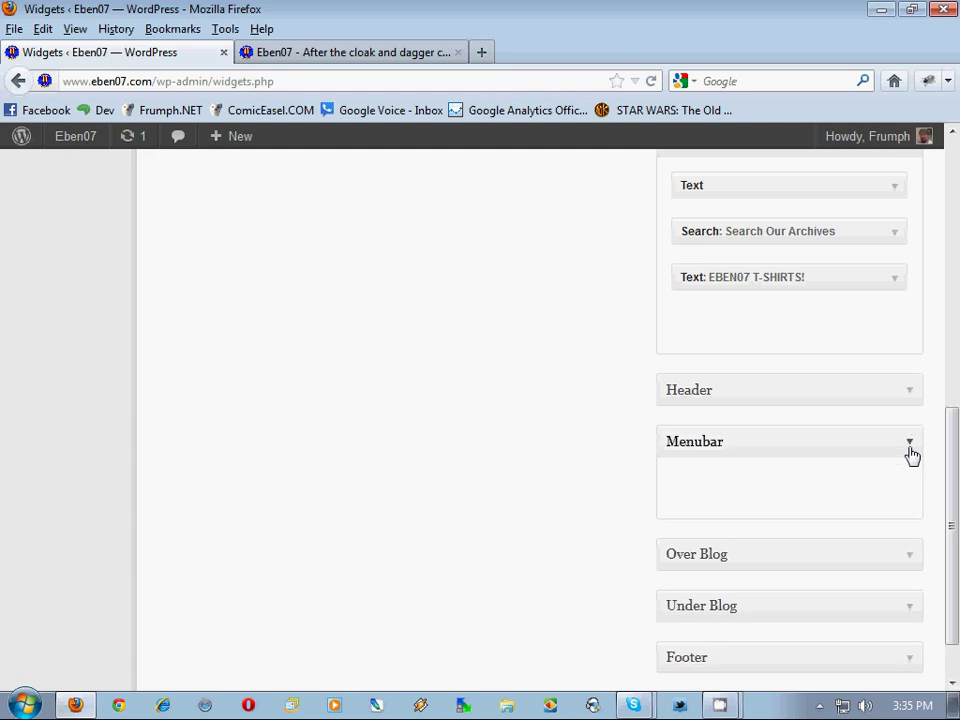
pyautogui.click(909, 450)
pyautogui.click(910, 500)
pyautogui.click(909, 508)
pyautogui.click(912, 545)
pyautogui.click(913, 550)
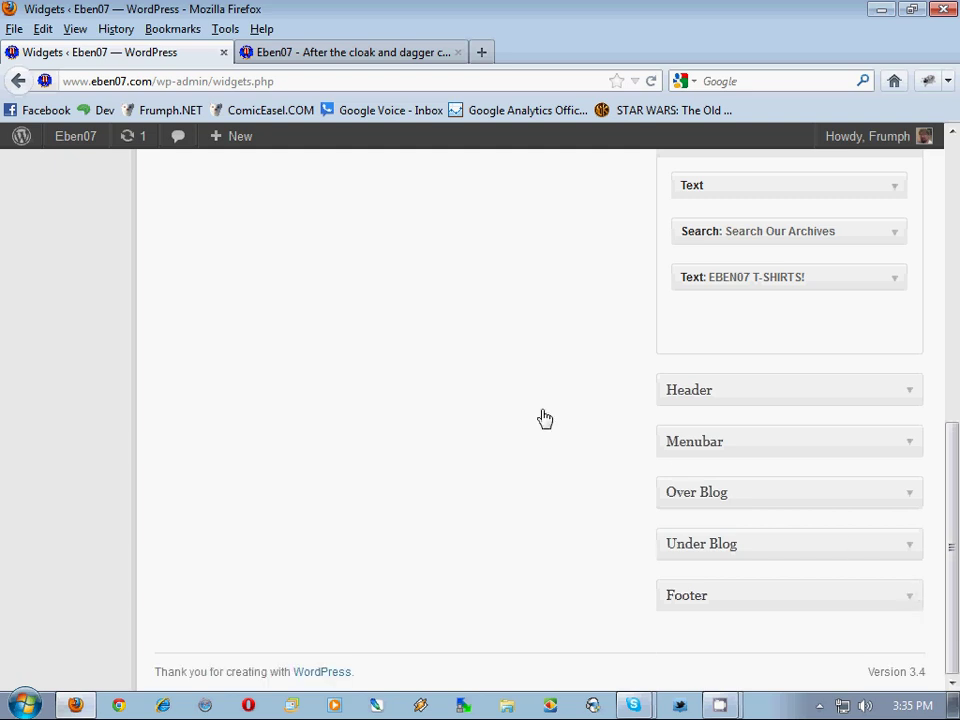
pyautogui.scroll(10, 499, 411)
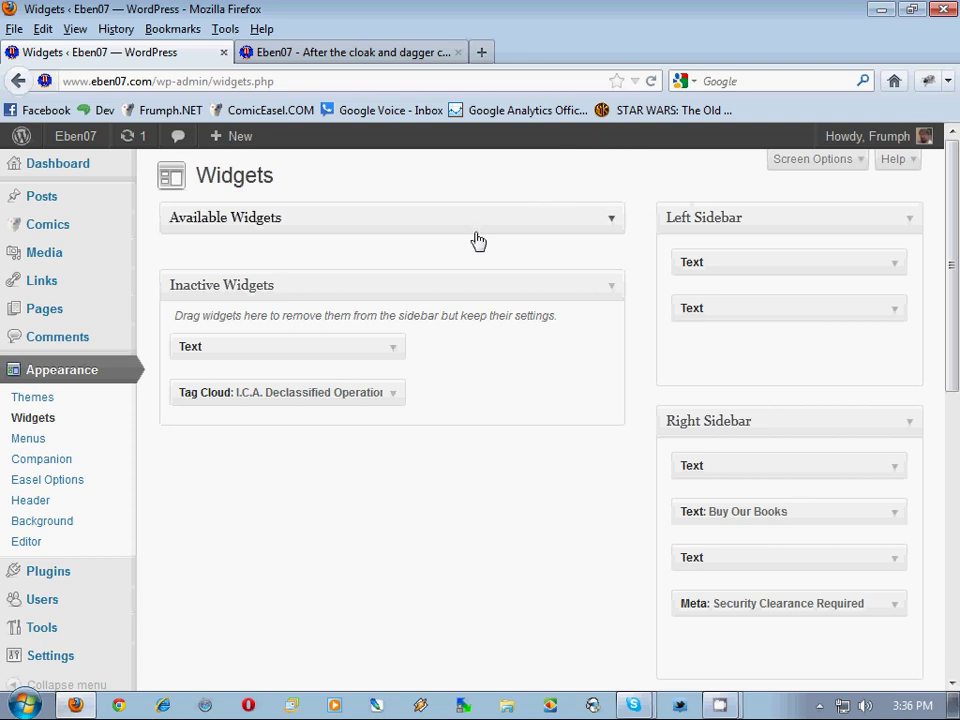
# Step: Examine the menu bar's page links and the comic below them on the Eben07 front page
pyautogui.click(377, 52)
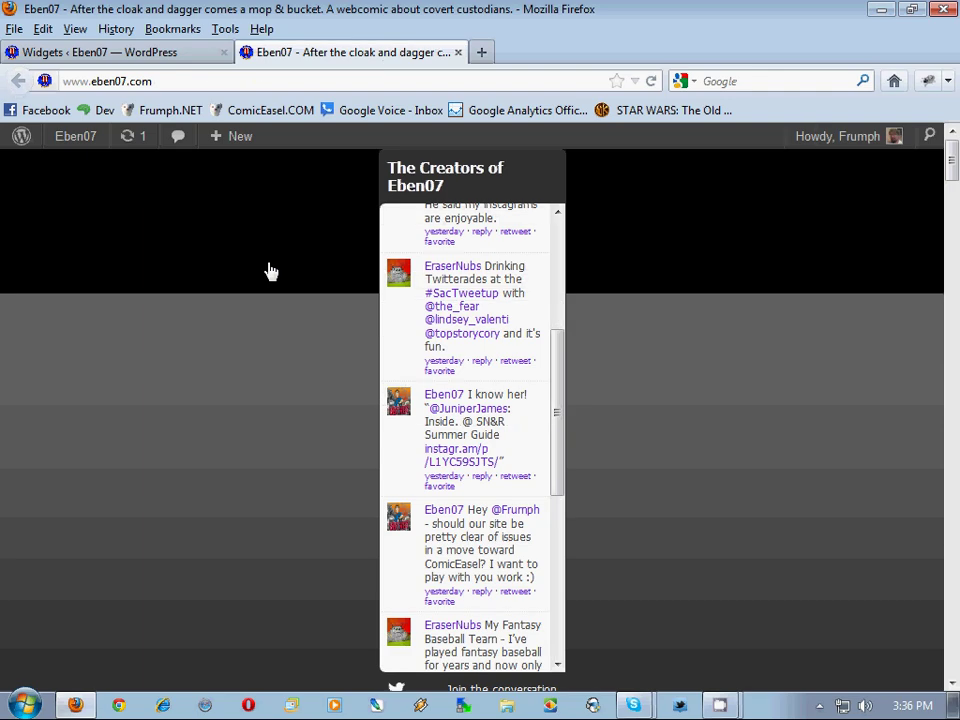
pyautogui.scroll(-10, 270, 271)
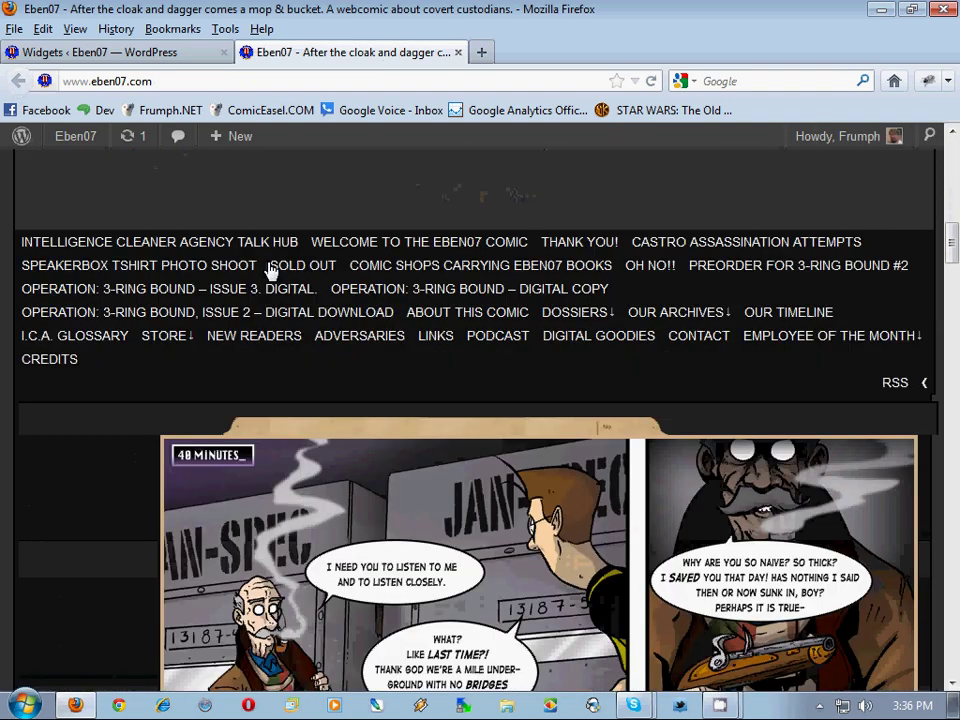
pyautogui.scroll(5, 270, 271)
pyautogui.scroll(-10, 274, 266)
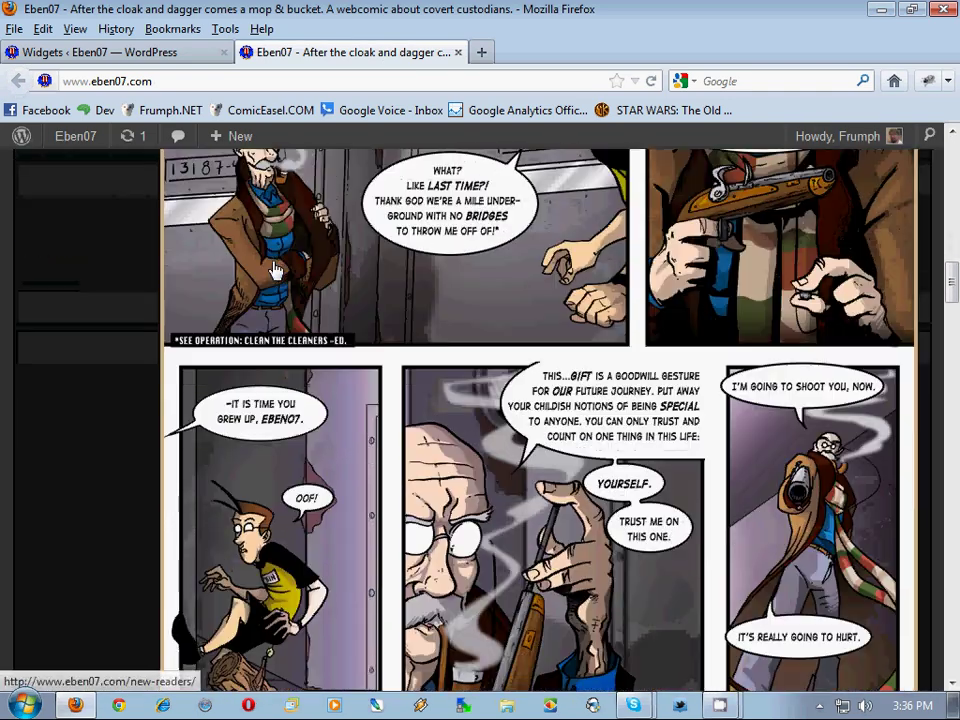
pyautogui.scroll(-5, 274, 268)
pyautogui.scroll(10, 274, 268)
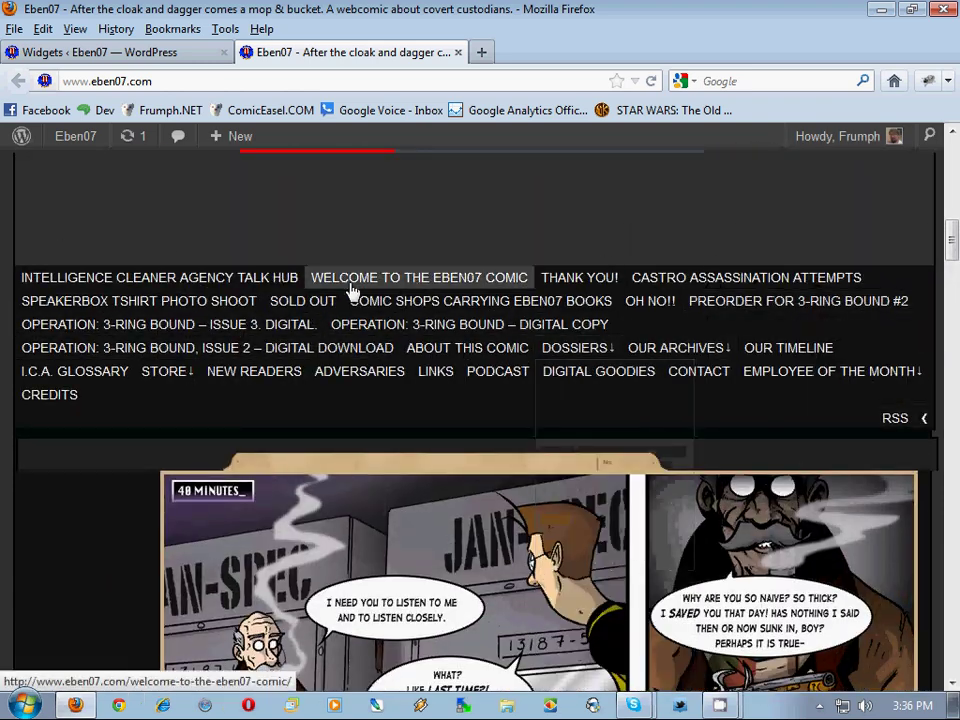
# Step: Assign the Eben07 Front Page menu to the theme's Primary menu location and save the assignment
pyautogui.click(95, 54)
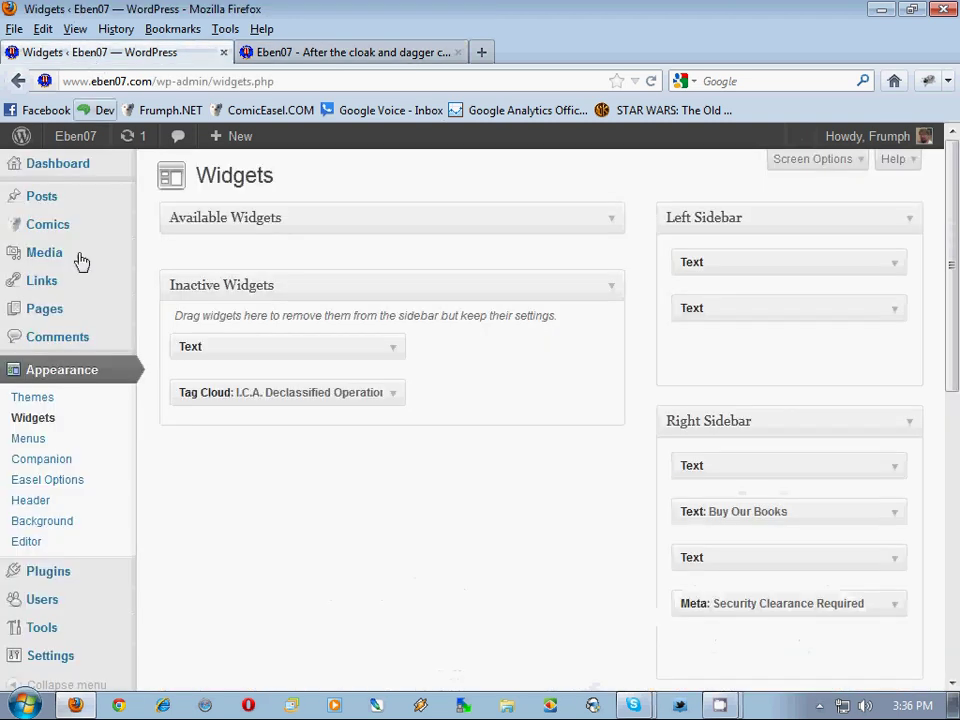
pyautogui.click(76, 440)
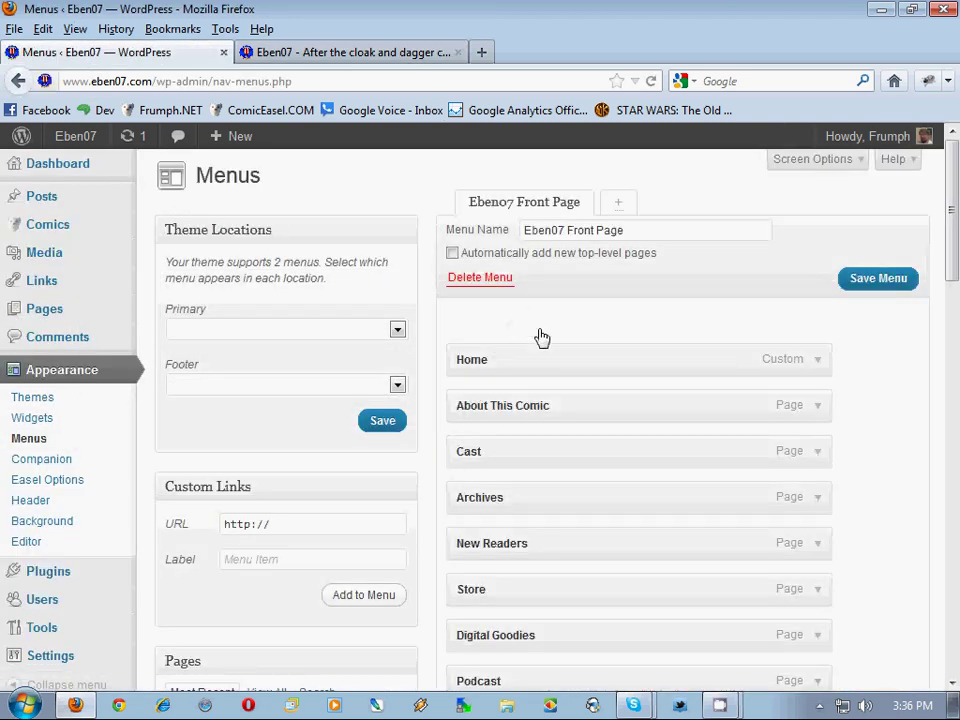
pyautogui.click(358, 332)
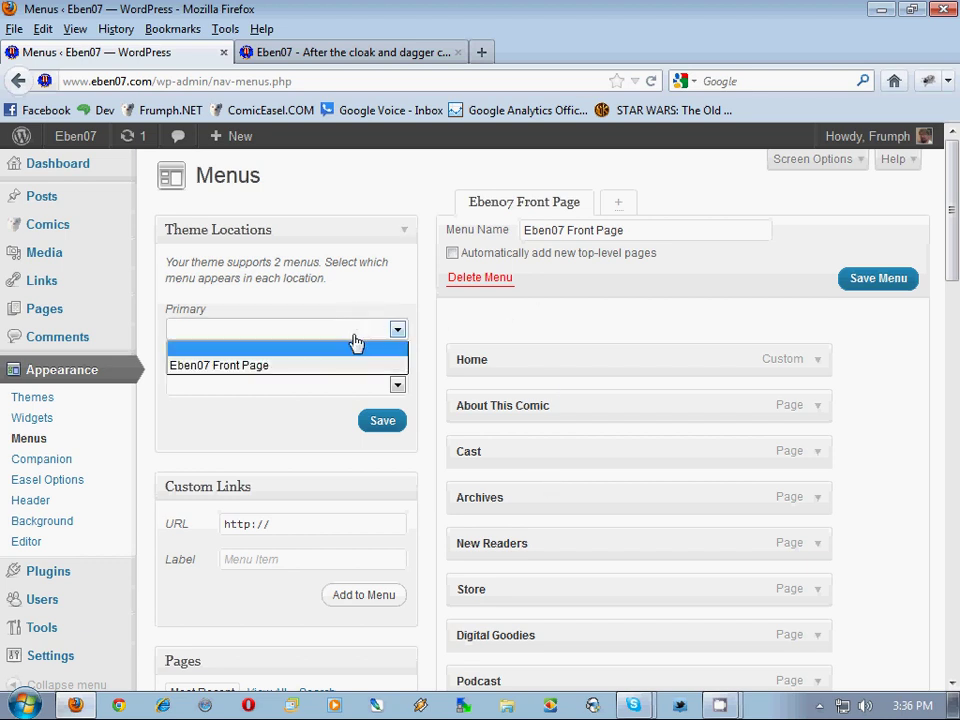
pyautogui.click(350, 372)
pyautogui.click(391, 424)
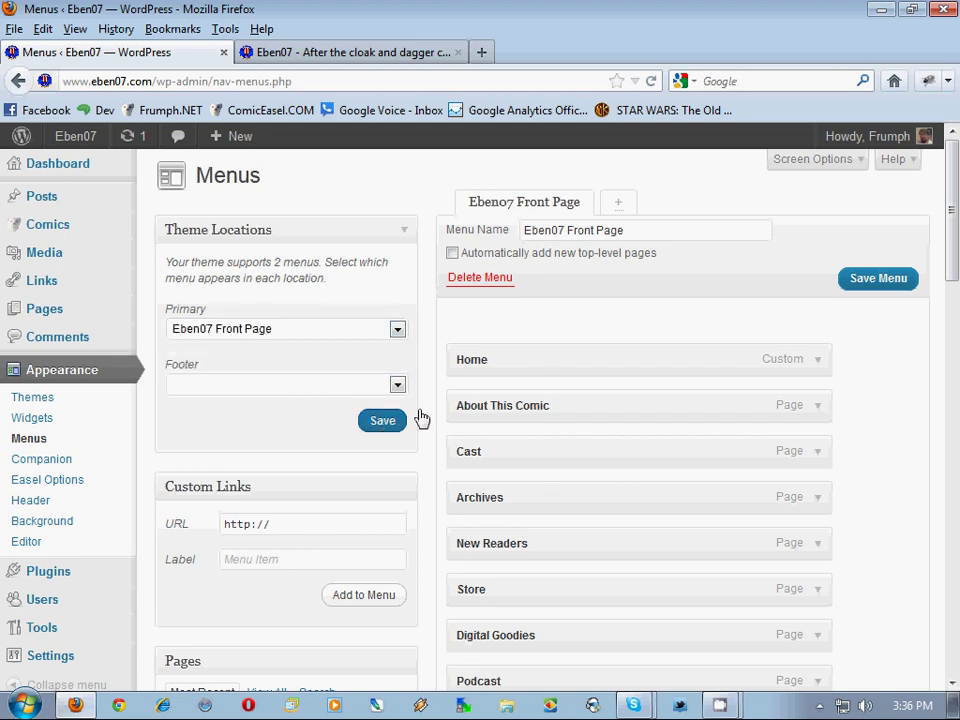
# Step: Check the menu bar, header widgets, comic and post area on the Eben07 front page, and return to the Menus page
pyautogui.click(396, 56)
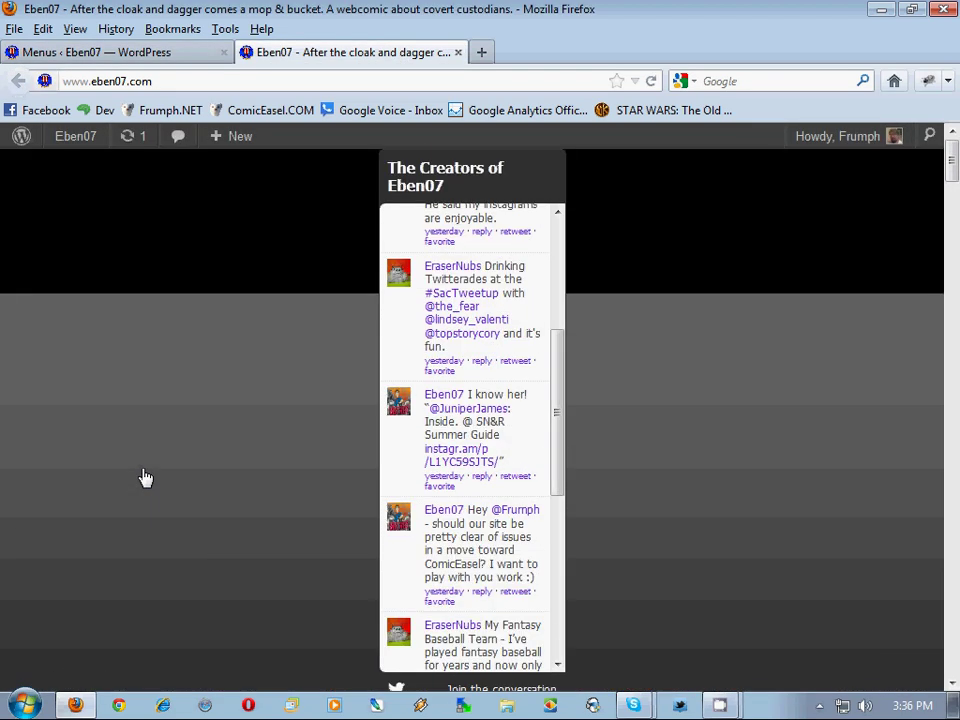
pyautogui.scroll(-7, 143, 476)
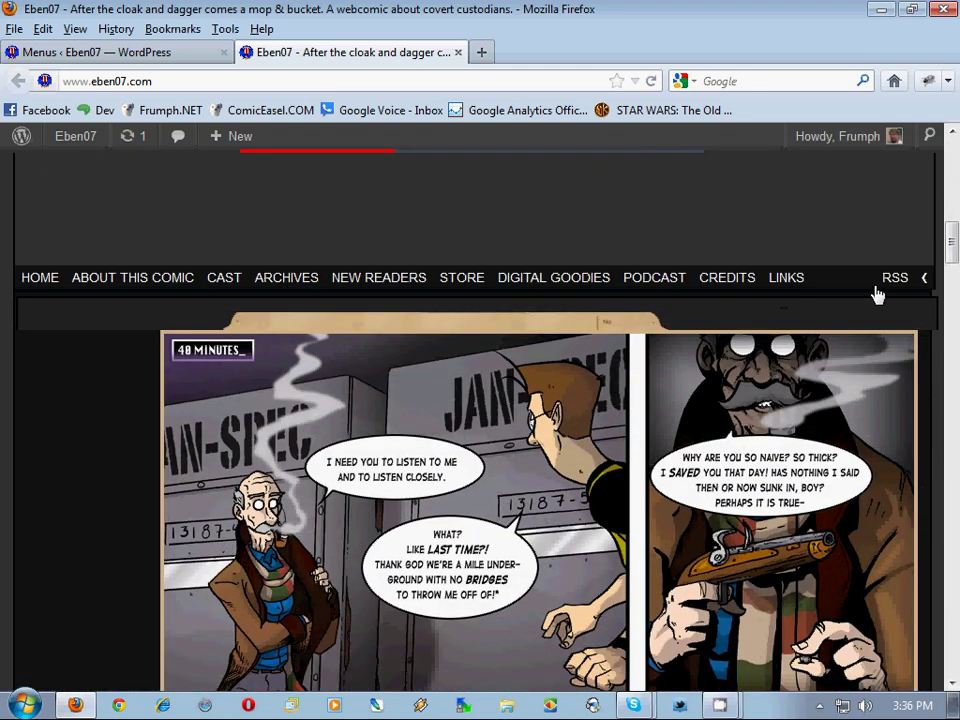
pyautogui.scroll(5, 520, 251)
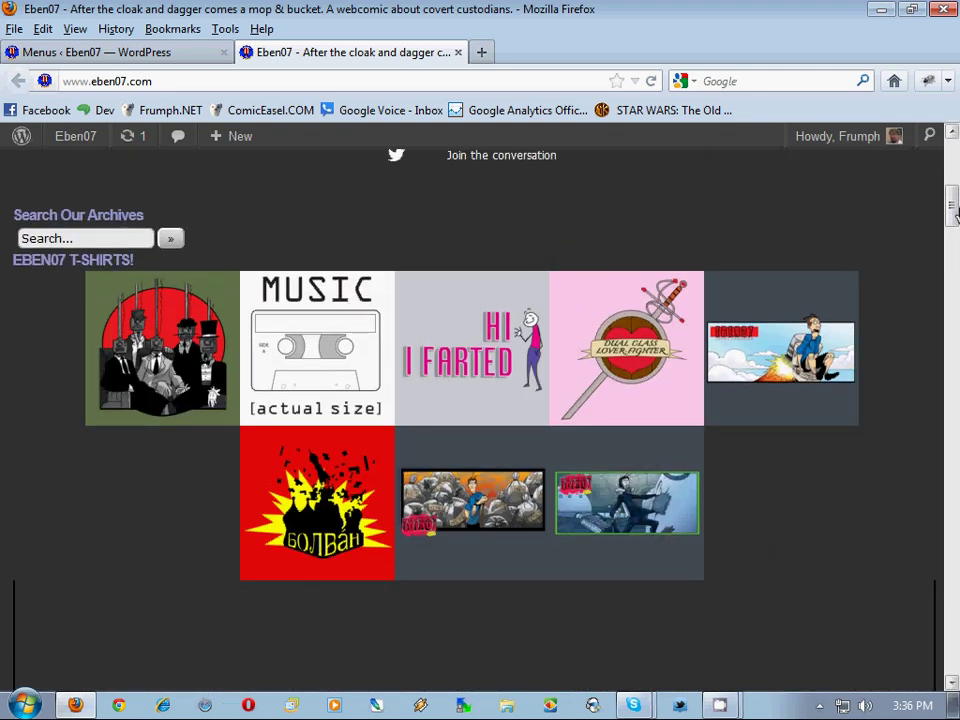
pyautogui.scroll(5, 602, 201)
pyautogui.scroll(2, 463, 283)
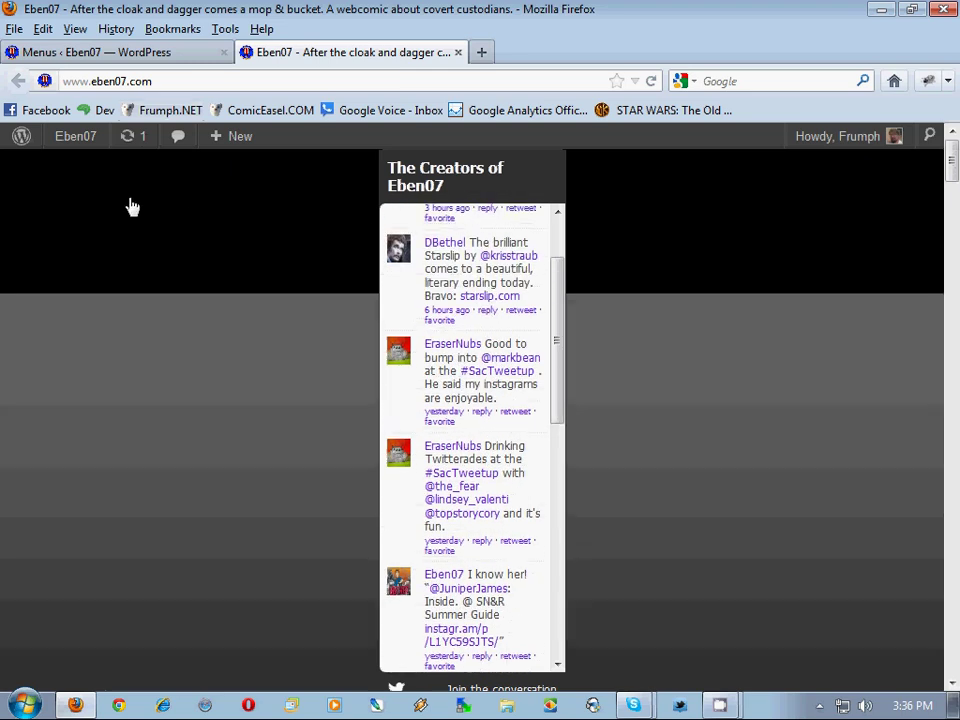
pyautogui.scroll(-10, 167, 294)
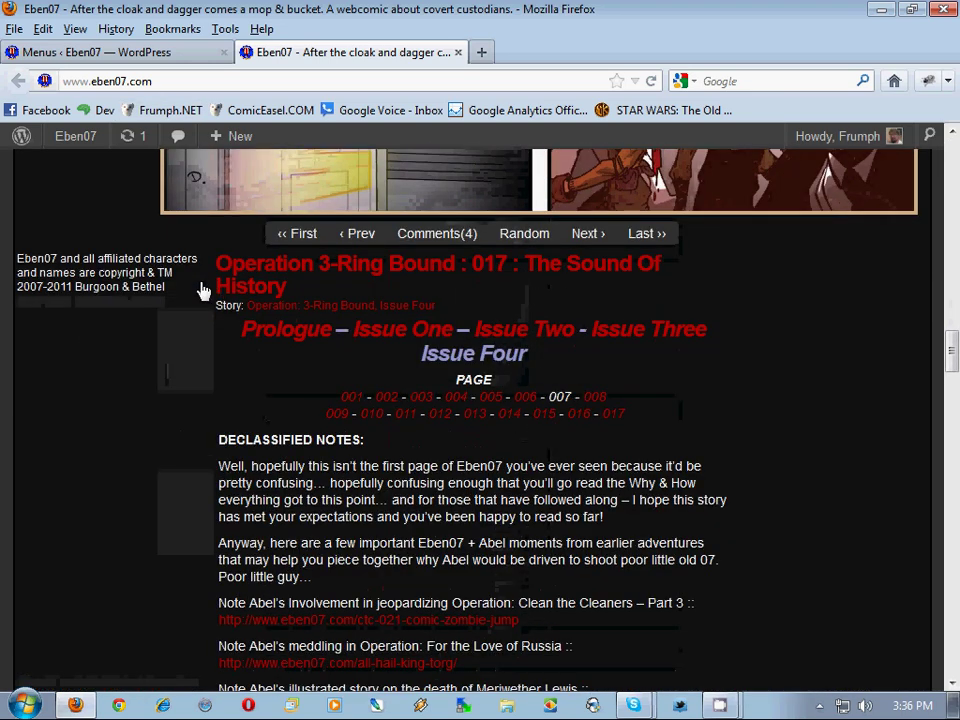
pyautogui.scroll(-9, 587, 420)
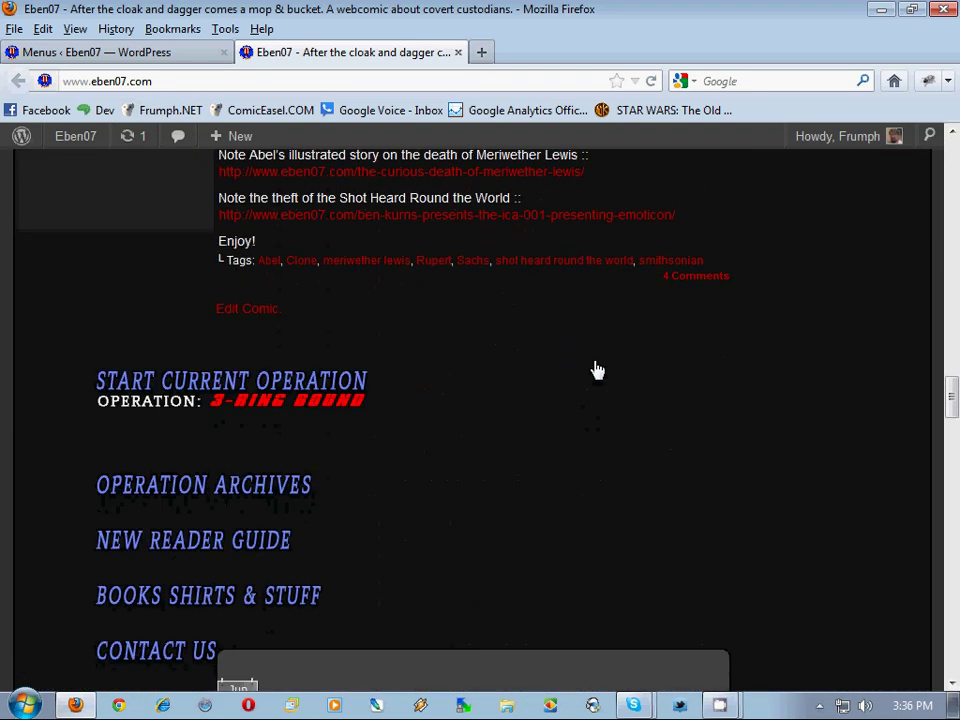
pyautogui.scroll(6, 184, 189)
pyautogui.click(26, 54)
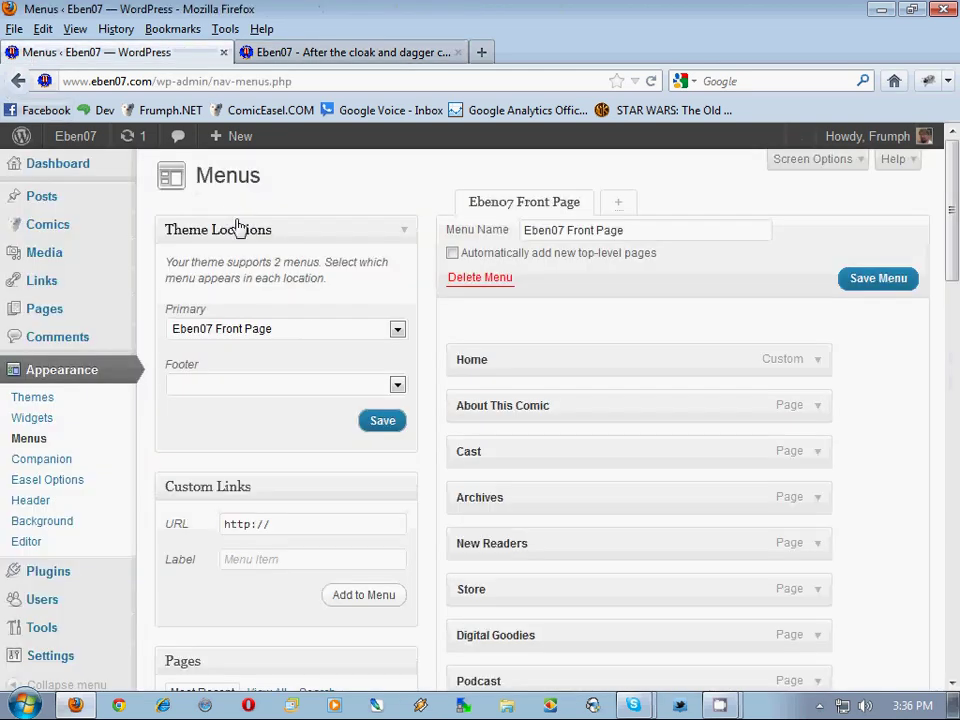